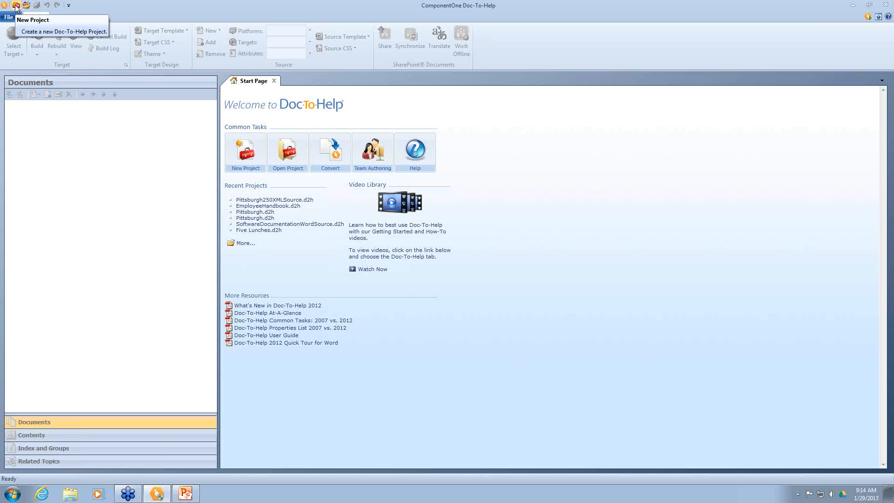
# Step: Start a new project named 'Documentation Project'
pyautogui.click(16, 6)
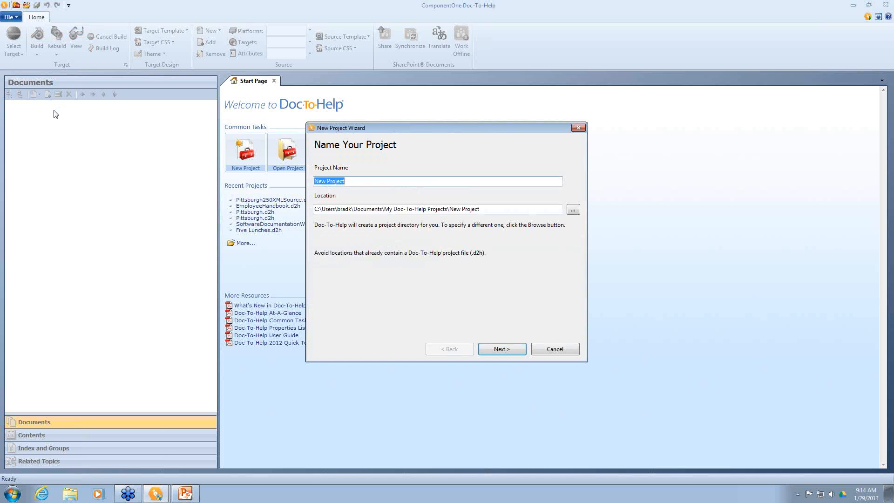
pyautogui.write('Documentation Project')
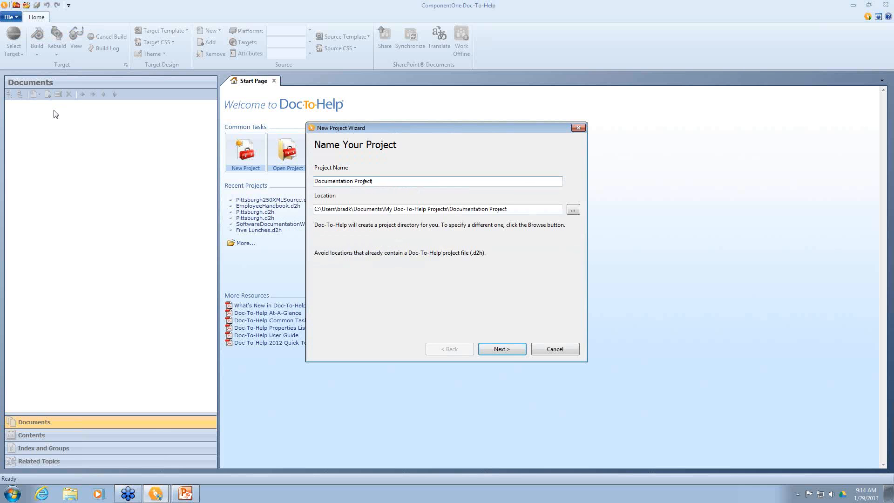
pyautogui.press('Return')
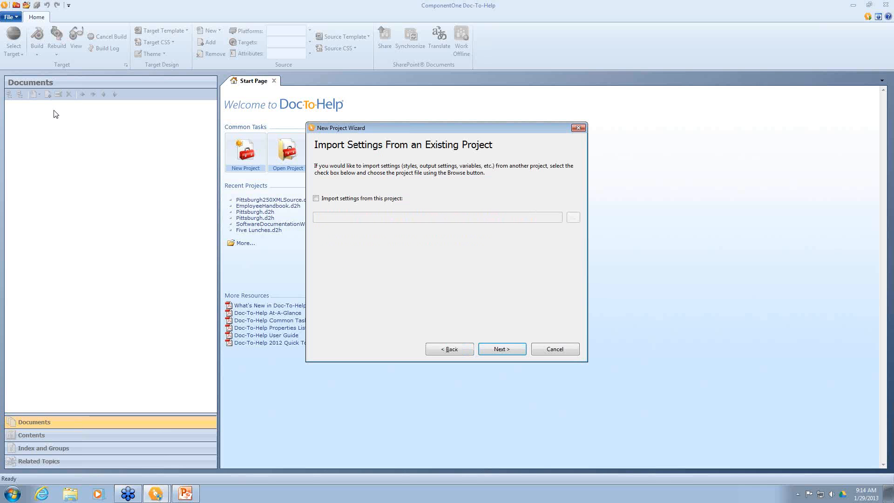
# Step: Keep the default settings and language, choose Mobile Help as the default target, and import existing files
pyautogui.press('Return')
pyautogui.press('Return')
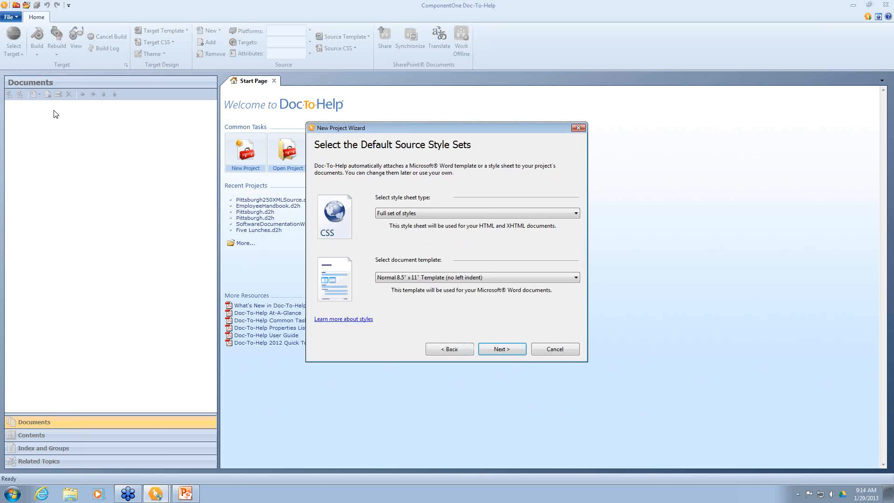
pyautogui.press('Return')
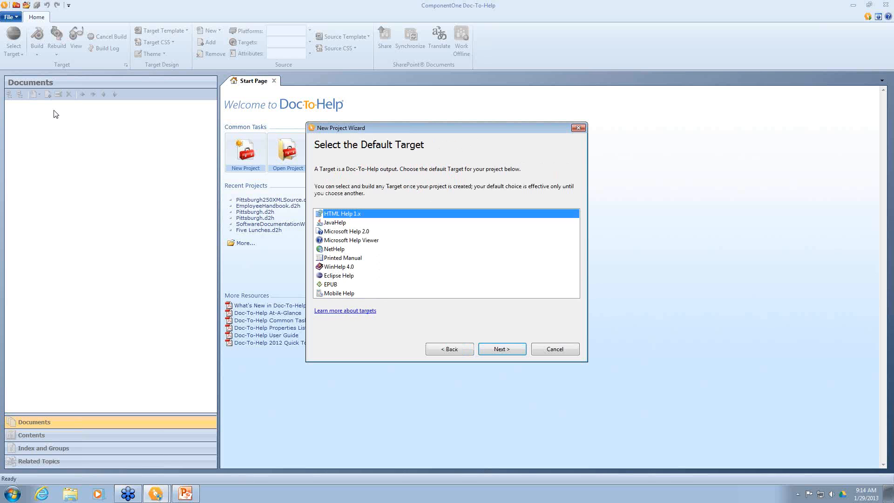
pyautogui.press('Down')
pyautogui.press('Down')
pyautogui.press('Down')
pyautogui.press('Down')
pyautogui.press('Down')
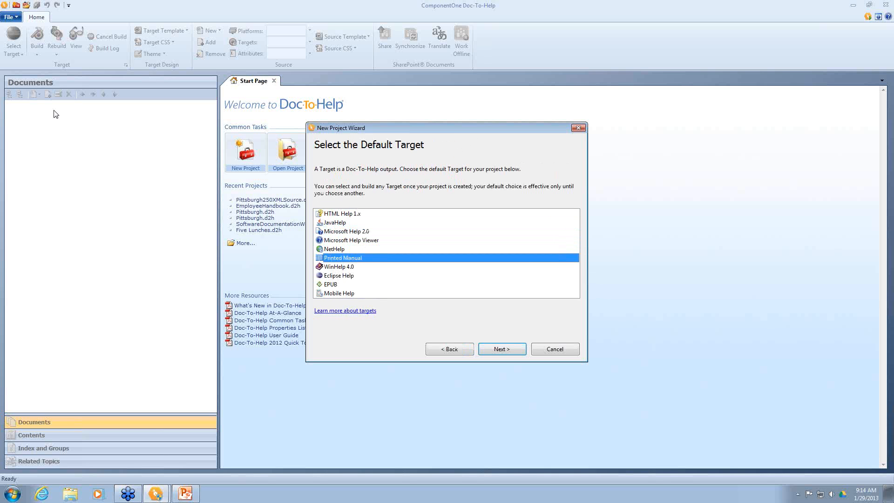
pyautogui.press('Down')
pyautogui.press('Down')
pyautogui.press('Down')
pyautogui.press('Down')
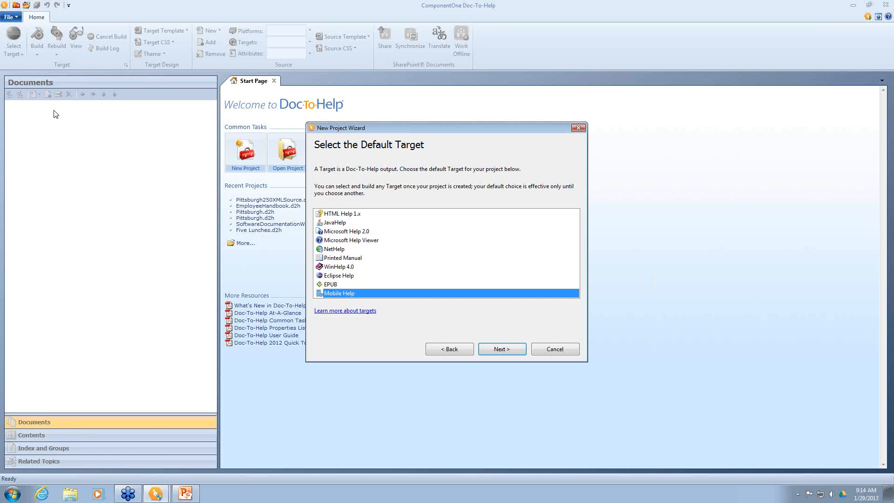
pyautogui.press('Return')
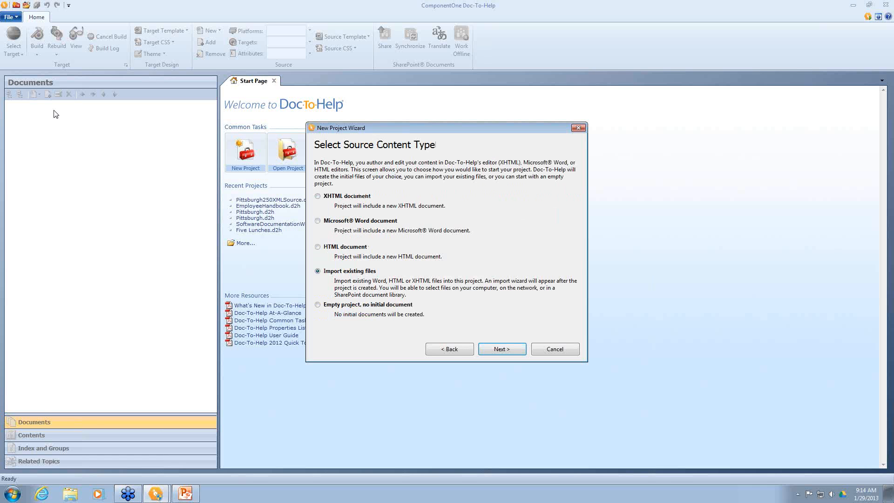
pyautogui.press('Return')
pyautogui.press('Return')
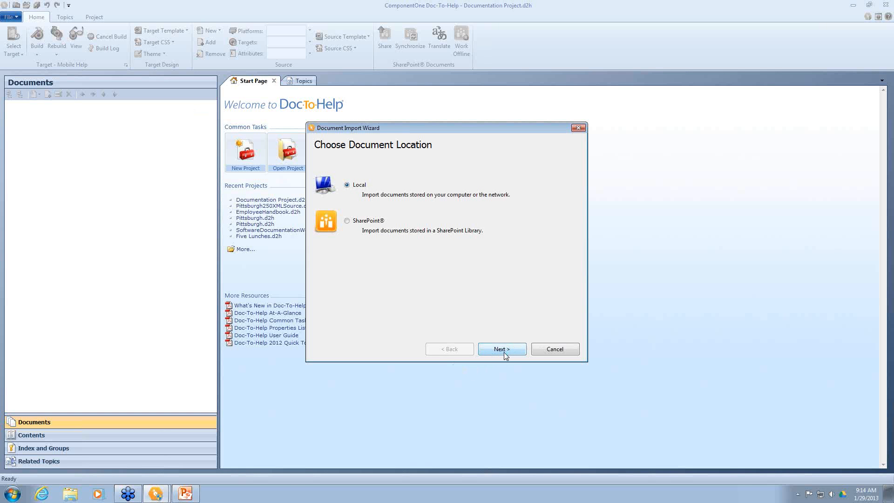
# Step: Step through the wizard for local Word documents, then cancel the file picker and go back
pyautogui.click(502, 349)
pyautogui.click(505, 354)
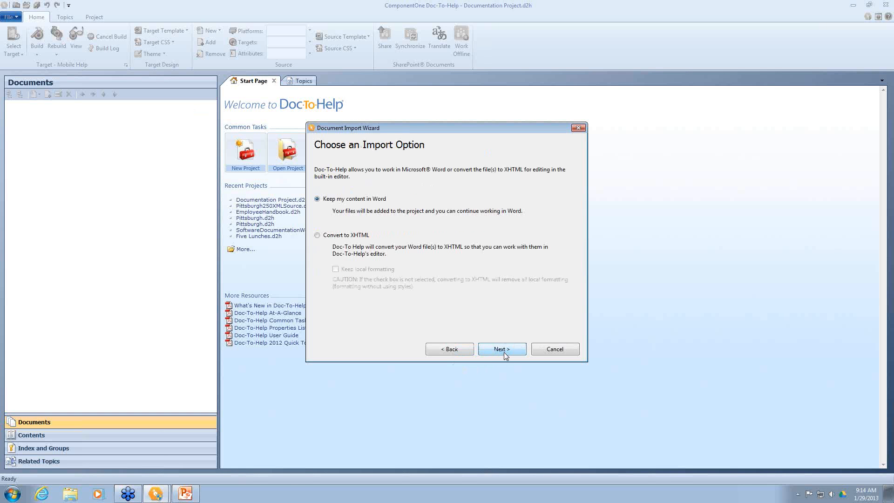
pyautogui.click(502, 349)
pyautogui.click(553, 196)
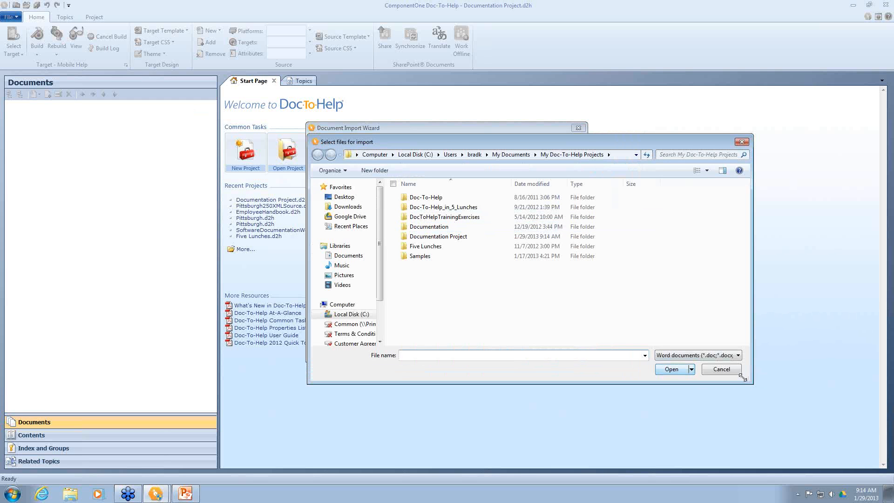
pyautogui.click(729, 370)
pyautogui.click(450, 350)
pyautogui.click(450, 350)
pyautogui.click(452, 351)
# Step: Choose SharePoint as the import source and trim the library address down to the site URL
pyautogui.click(347, 221)
pyautogui.click(501, 349)
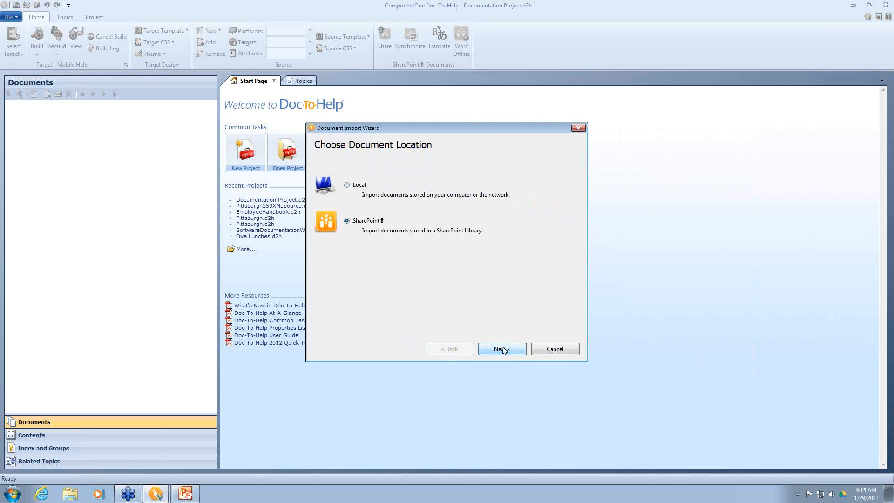
pyautogui.click(393, 170)
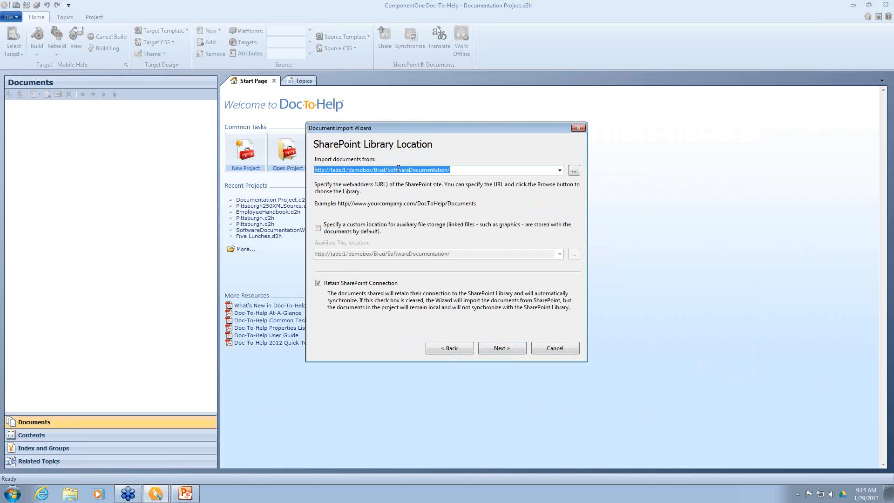
pyautogui.click(374, 170)
pyautogui.moveTo(373, 170); pyautogui.dragTo(481, 171)
pyautogui.press('Delete')
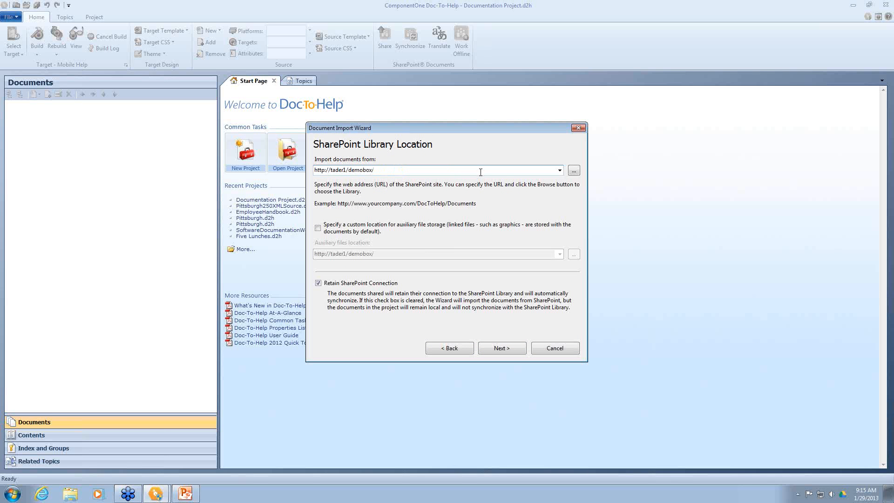
# Step: Browse the SharePoint site and pick the SoftwareDocumentation library
pyautogui.click(574, 170)
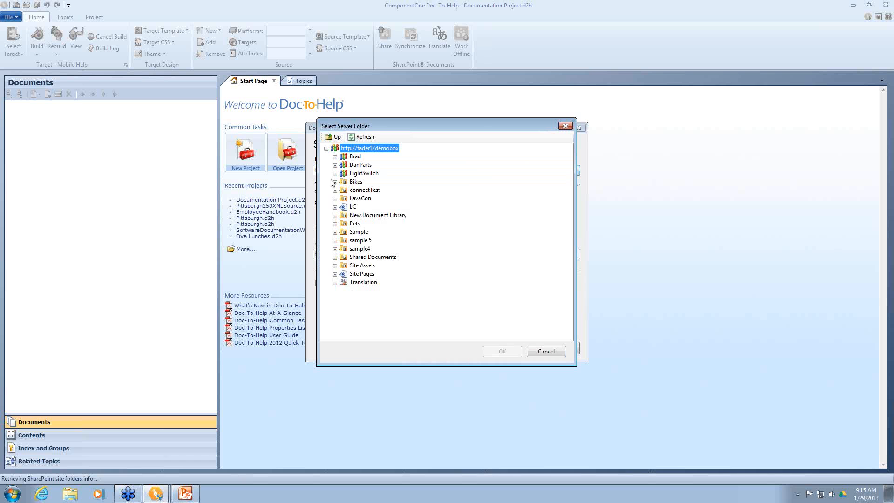
pyautogui.click(336, 158)
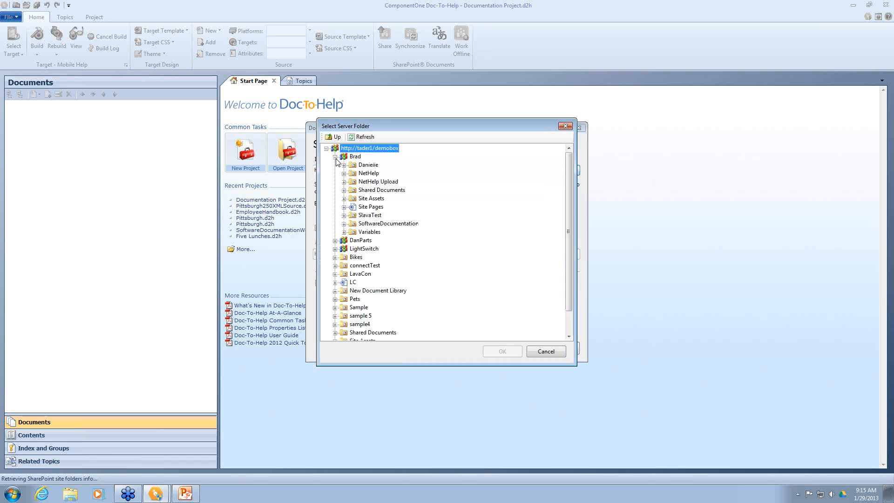
pyautogui.click(366, 224)
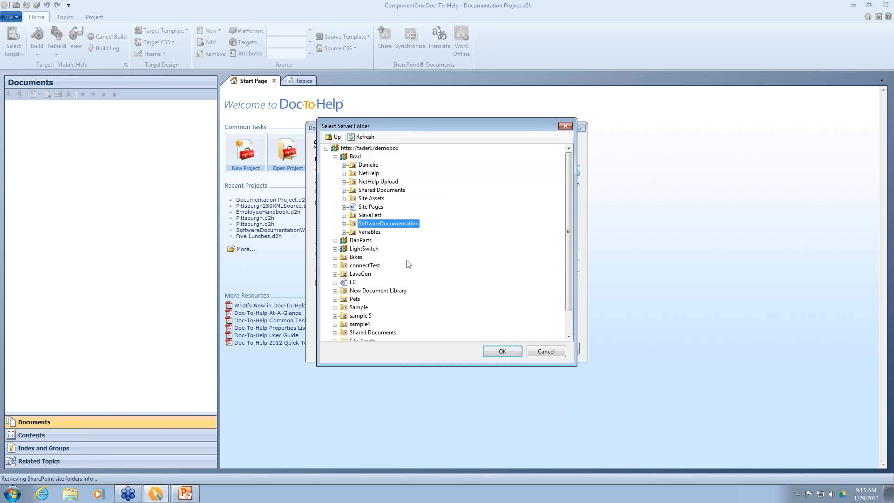
pyautogui.click(496, 352)
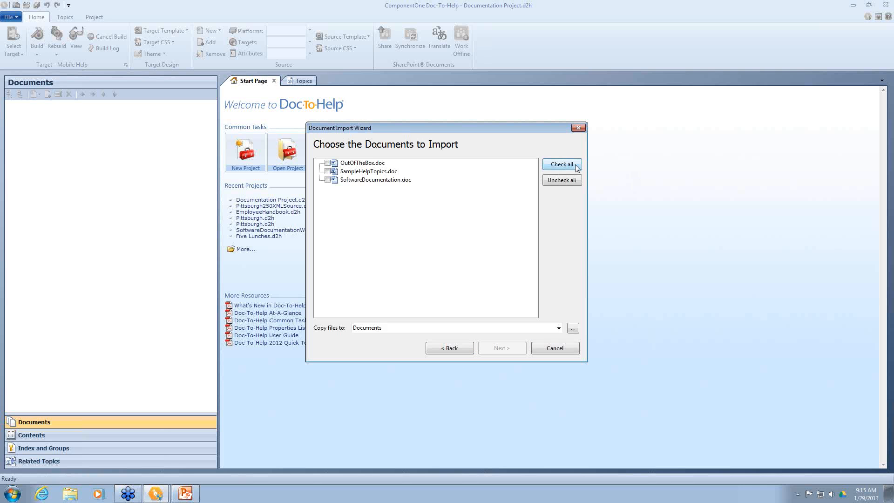
# Step: Import OutOfTheBox.doc, SampleHelpTopics.doc and SoftwareDocumentation.doc, then synchronize all their media files
pyautogui.click(493, 349)
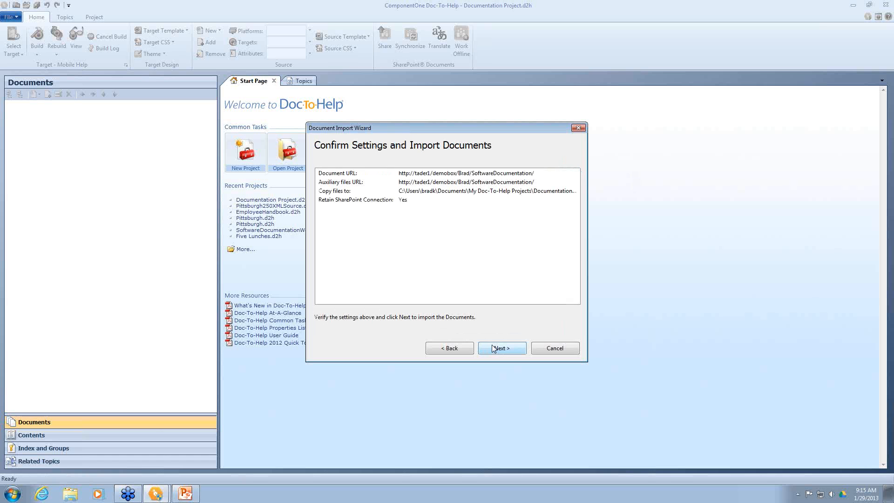
pyautogui.click(494, 349)
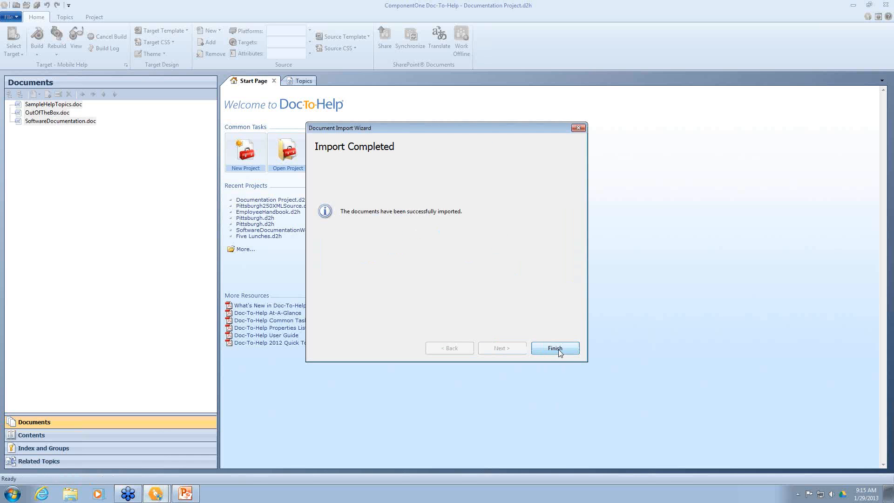
pyautogui.click(555, 349)
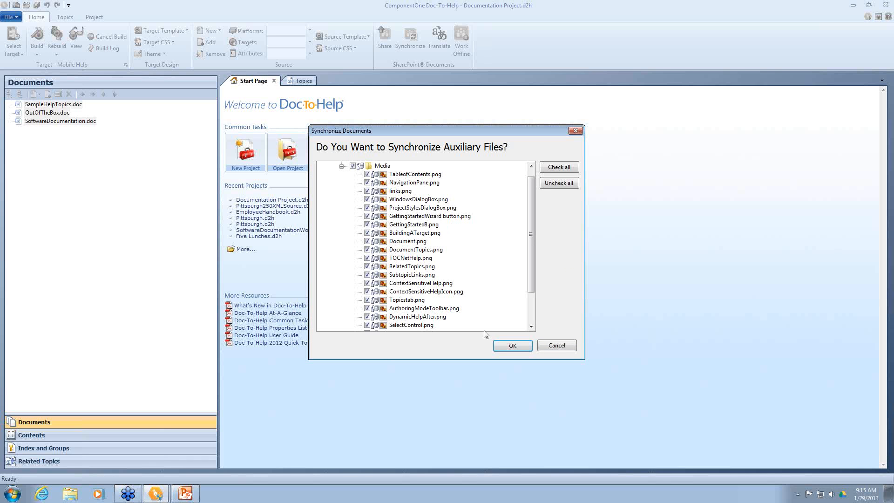
pyautogui.click(501, 346)
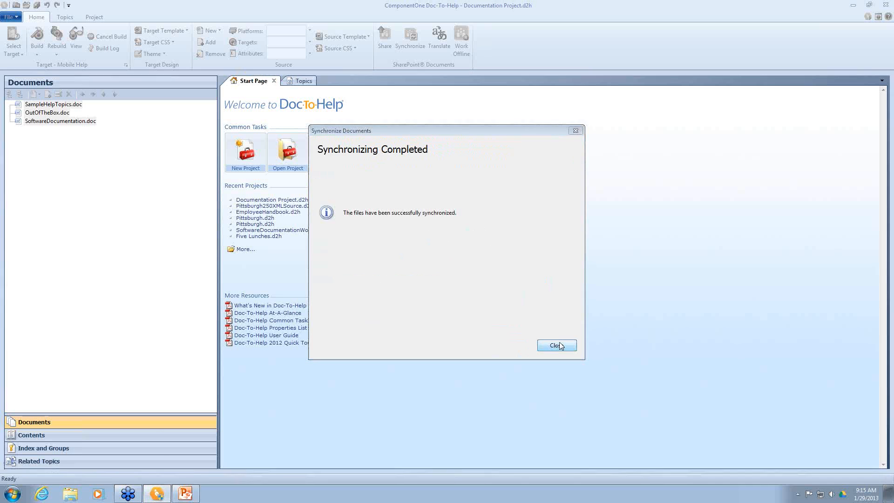
pyautogui.click(561, 345)
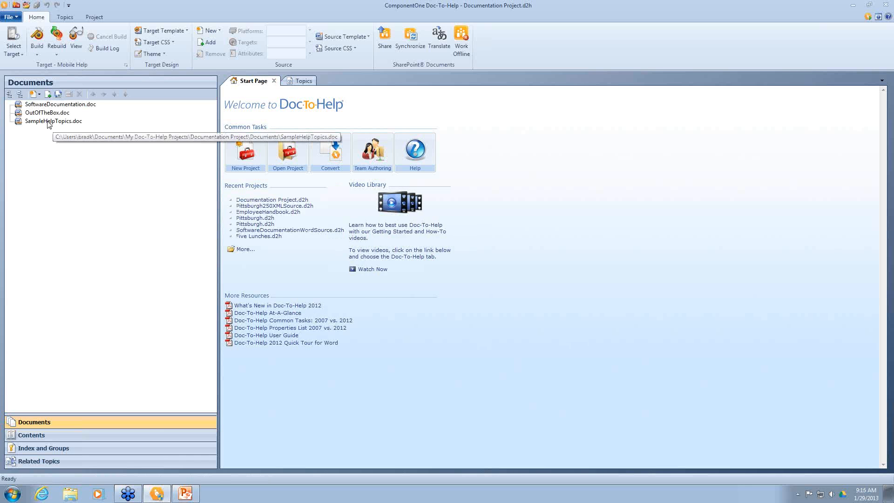
# Step: Select the three imported documents, then view the Topics list and the empty Contents pane
pyautogui.click(48, 121)
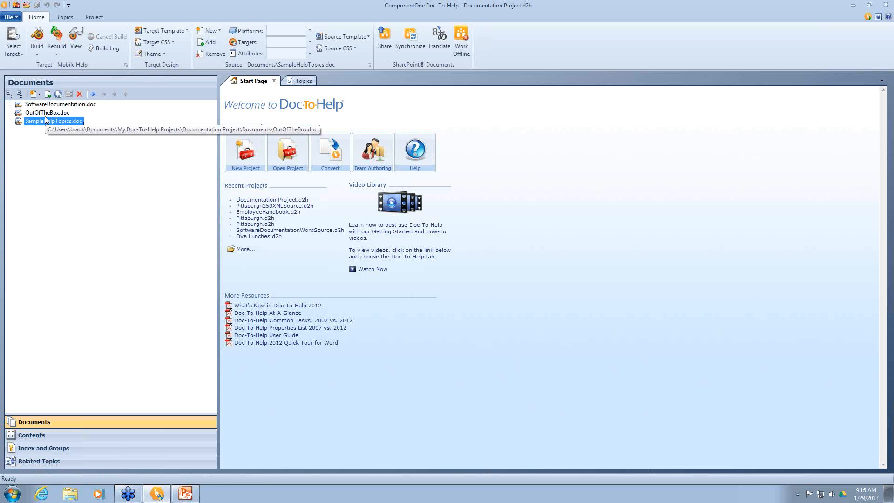
pyautogui.click(45, 112)
pyautogui.click(45, 105)
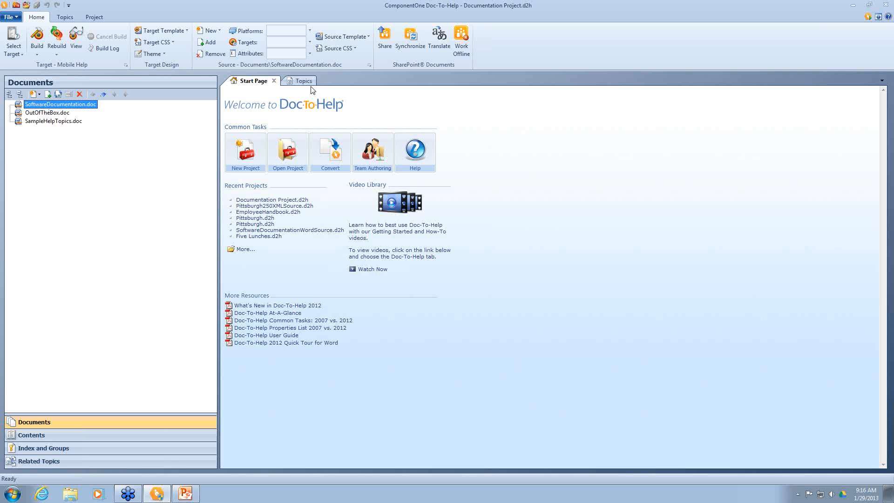
pyautogui.click(300, 81)
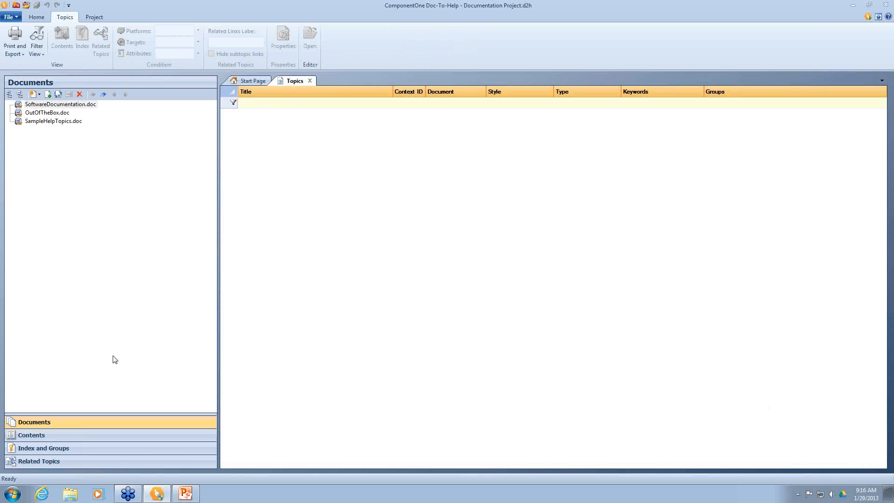
pyautogui.click(33, 438)
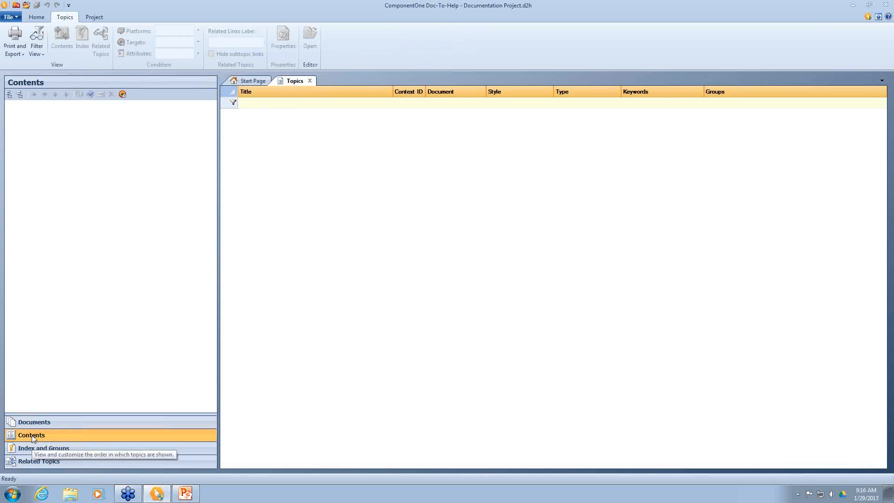
pyautogui.click(44, 19)
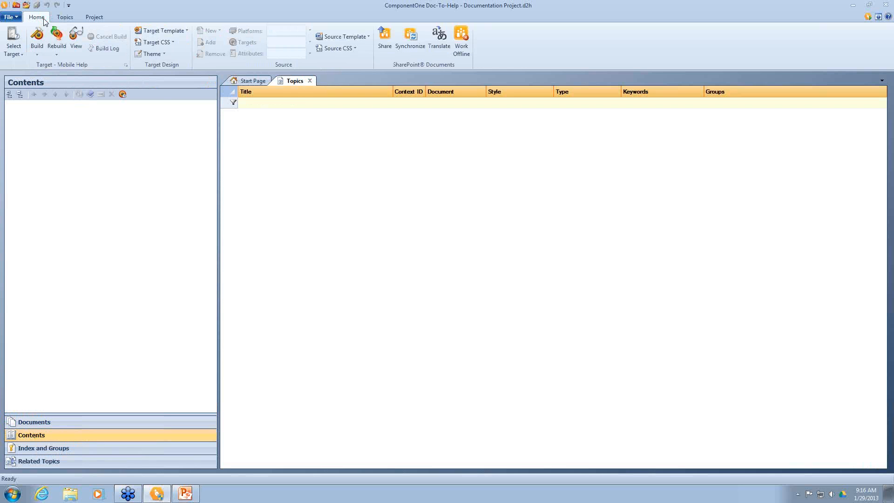
# Step: Rebuild the Mobile Help target and view the finished help in the browser
pyautogui.click(10, 56)
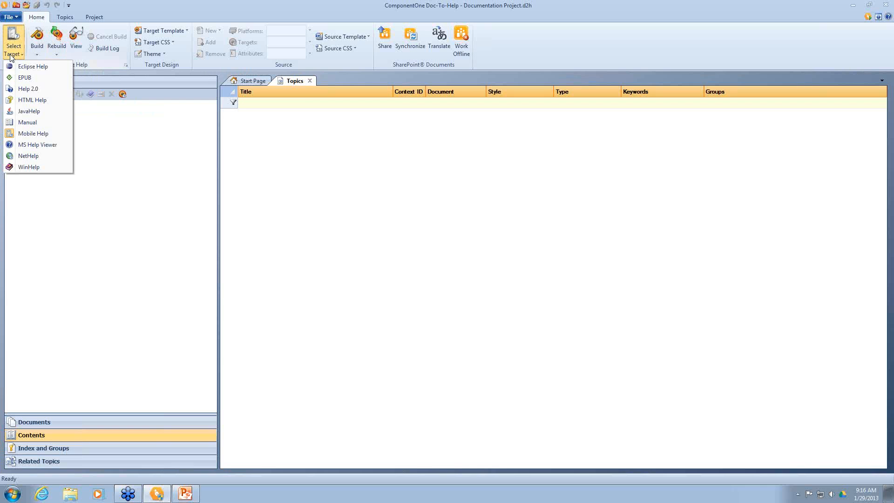
pyautogui.click(64, 35)
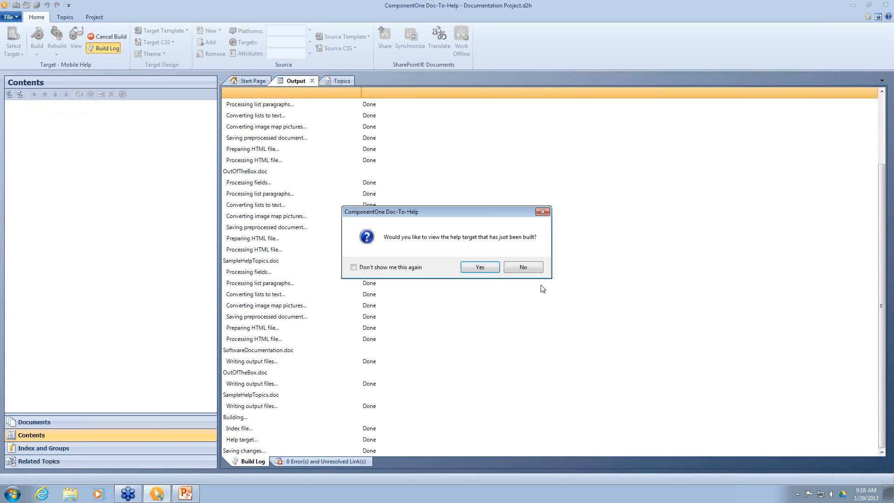
pyautogui.click(480, 267)
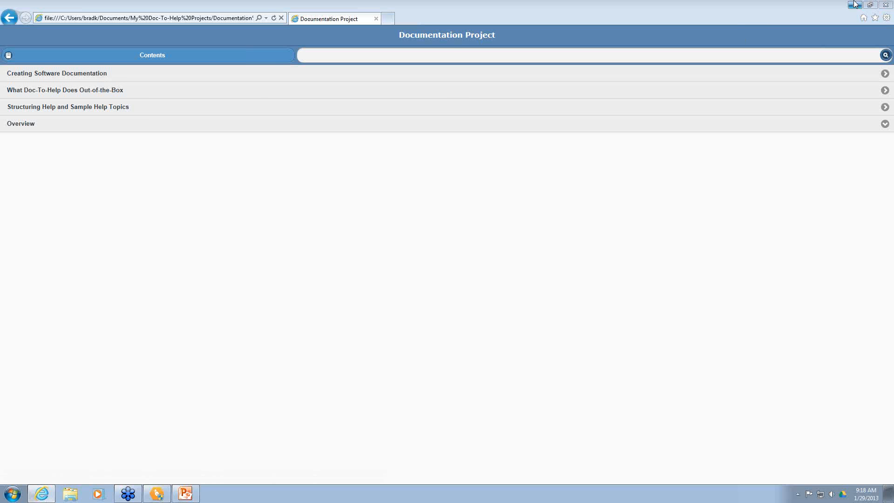
# Step: In a smaller browser window, page from Creating Software Documentation through to the Overview topic
pyautogui.click(871, 6)
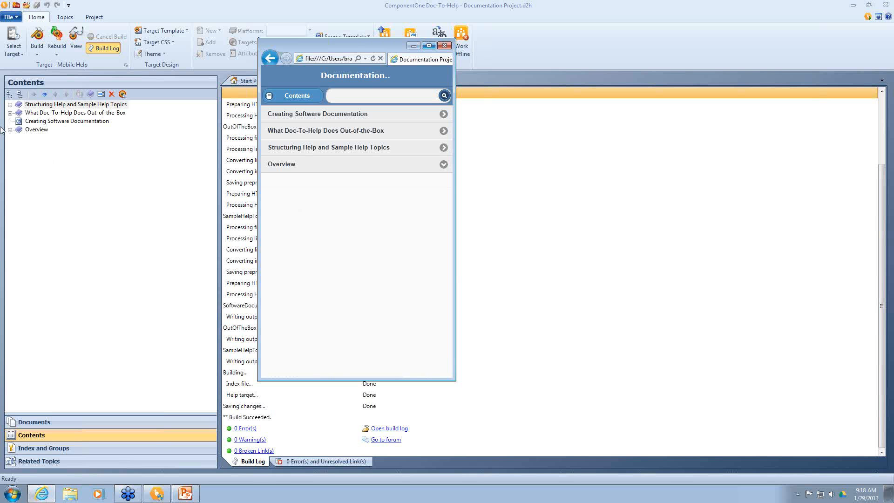
pyautogui.click(311, 114)
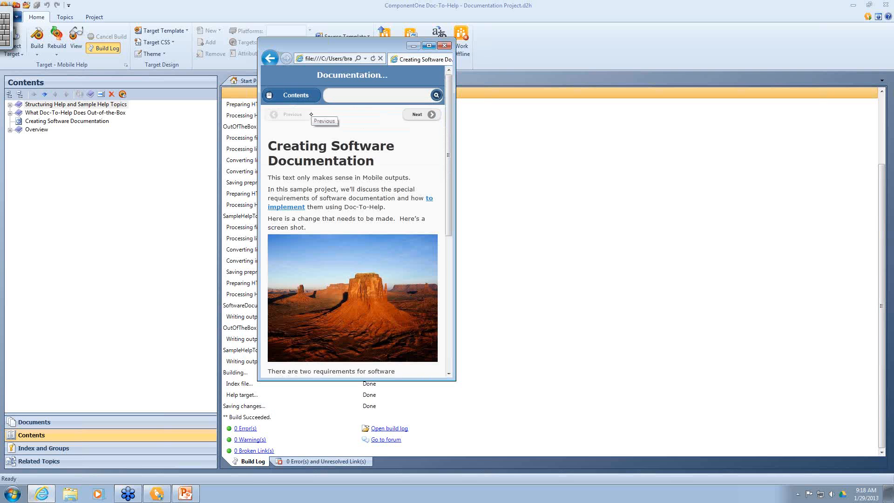
pyautogui.click(428, 119)
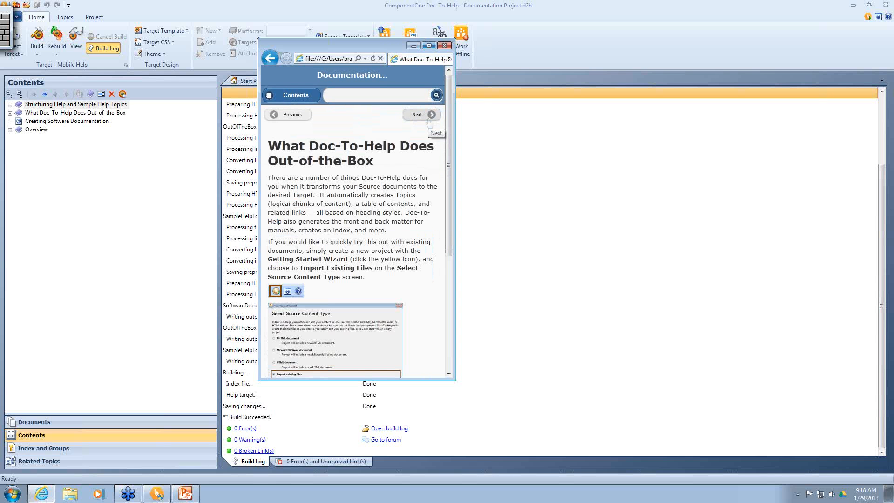
pyautogui.moveTo(416, 195); pyautogui.dragTo(359, 186)
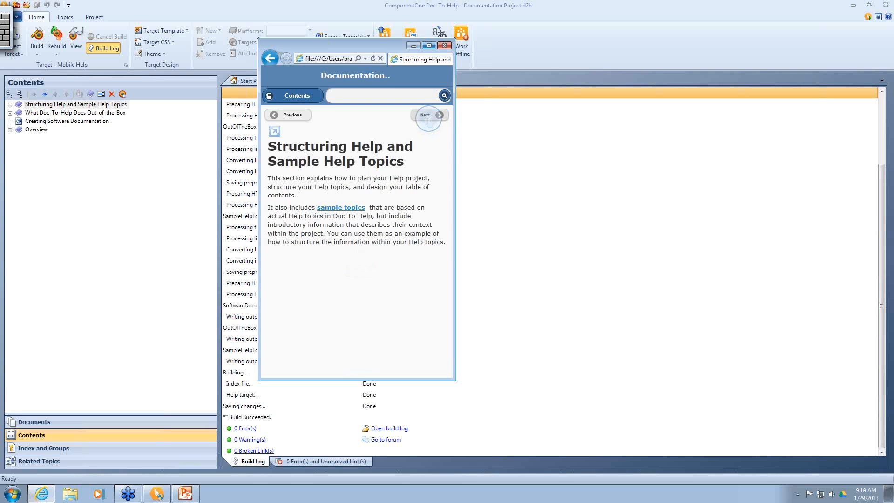
pyautogui.click(425, 115)
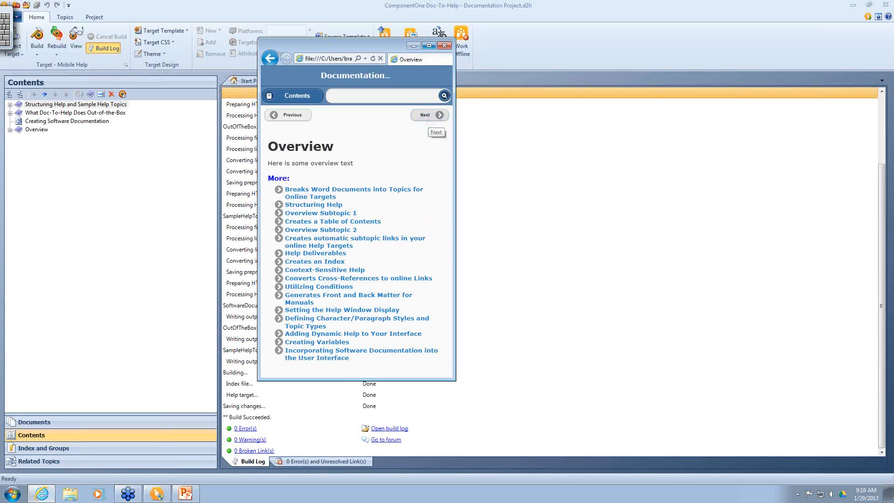
# Step: Read the 'Breaks Word Documents into Topics for Online Targets' topic, then return to the Contents list
pyautogui.click(319, 192)
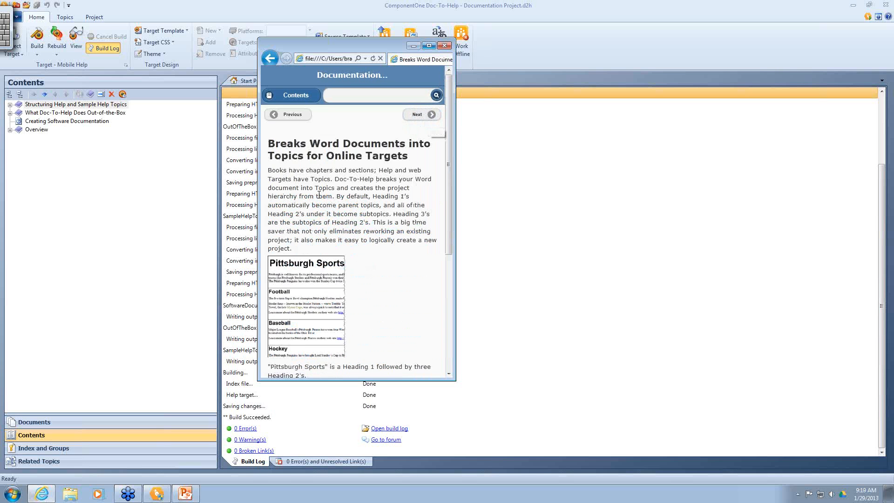
pyautogui.scroll(-4, 319, 193)
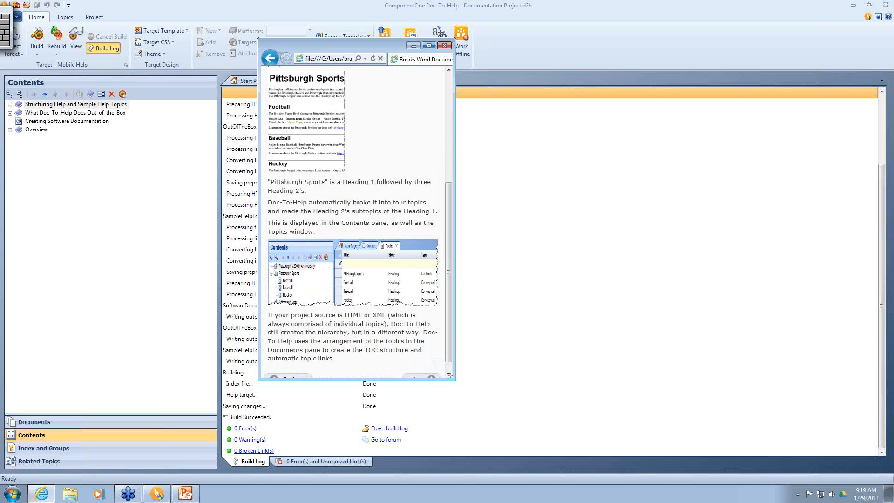
pyautogui.scroll(-1, 480, 397)
pyautogui.click(480, 397)
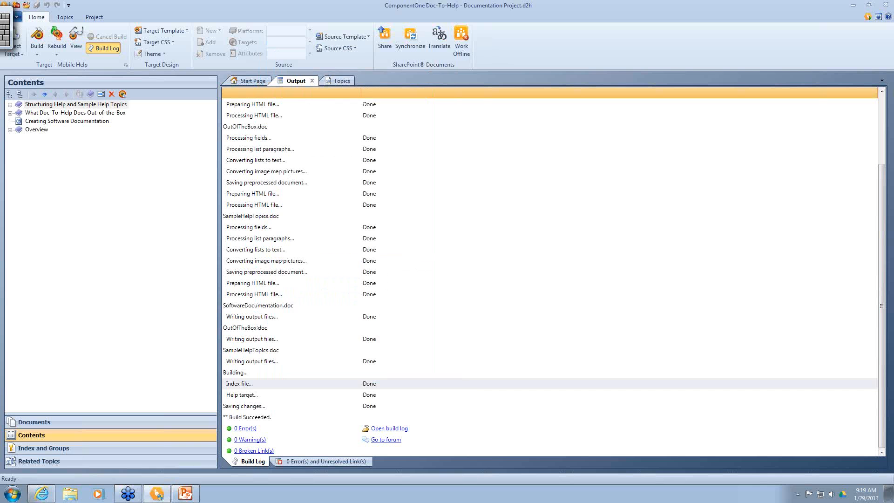
pyautogui.hotkey('alt', 'Tab')
pyautogui.scroll(5, 343, 201)
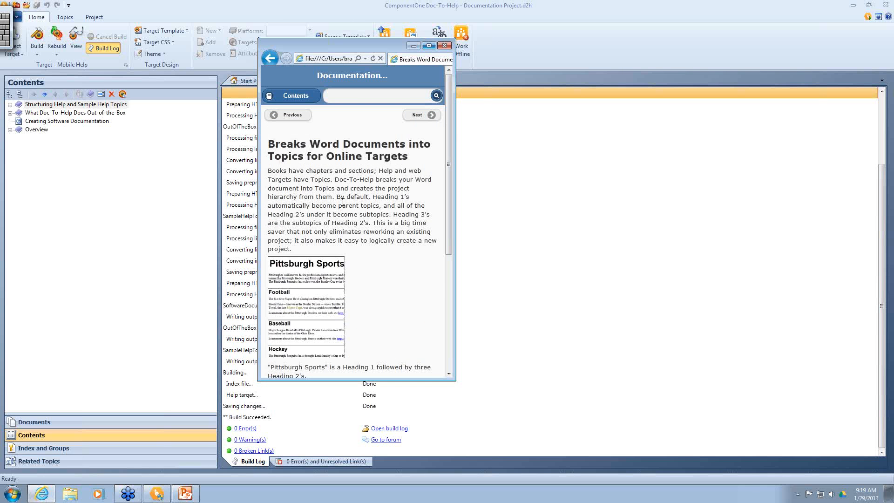
pyautogui.click(292, 96)
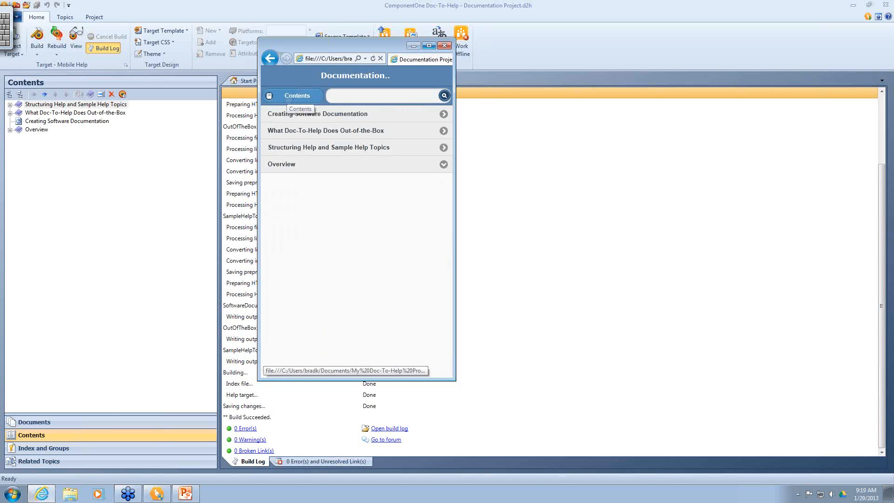
pyautogui.click(353, 96)
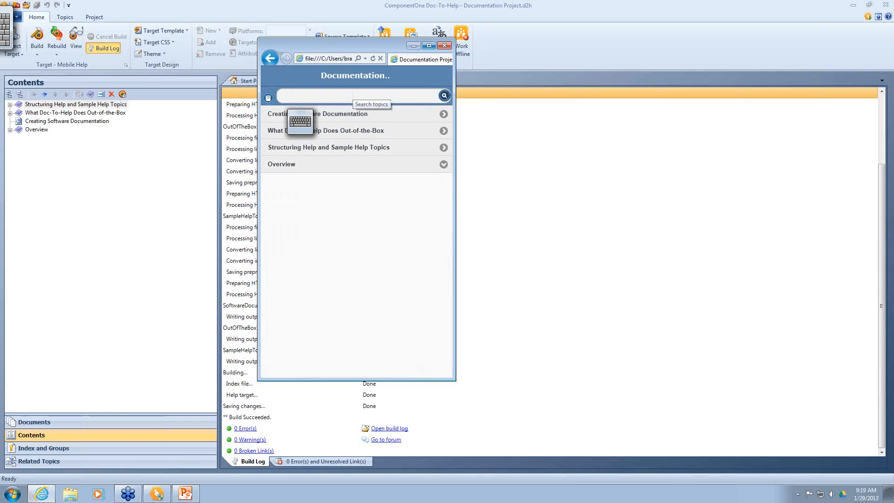
# Step: Search the help for 'documentation' and open the Creating Software Documentation result
pyautogui.write('documentation')
pyautogui.press('Return')
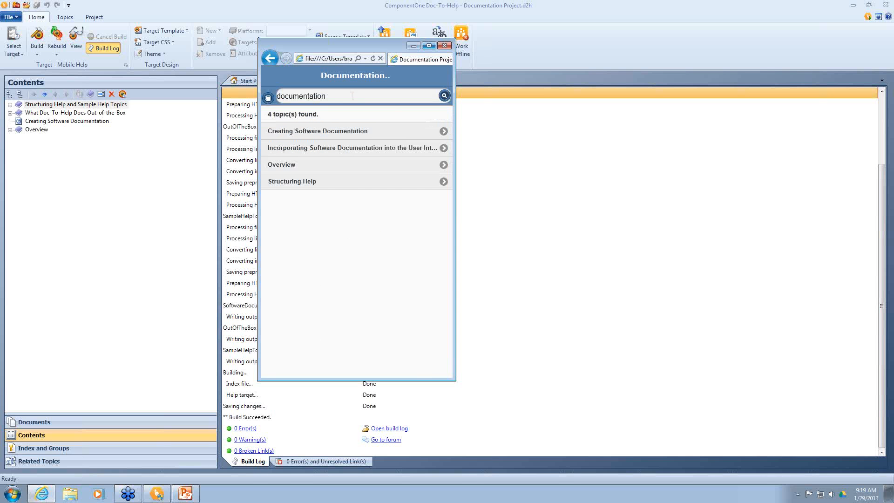
pyautogui.click(303, 130)
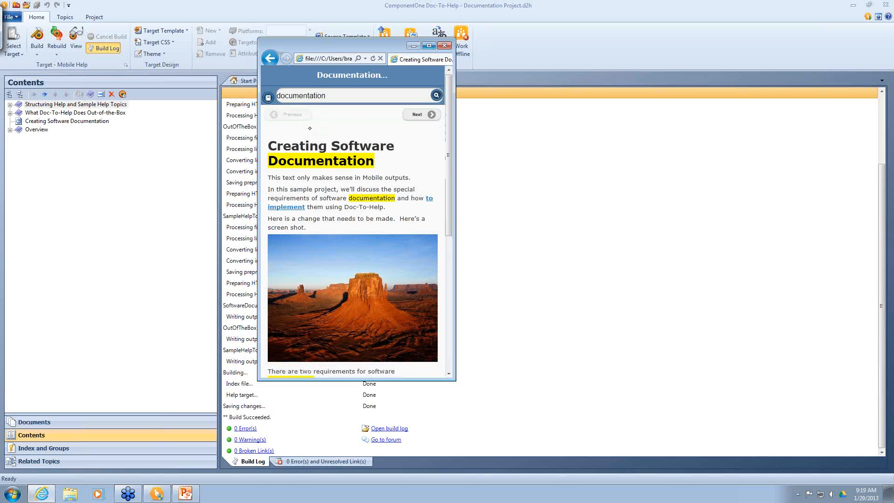
# Step: Search the exact phrase "creating software documentation" and open its single matching topic
pyautogui.click(350, 96)
pyautogui.press('BackSpace')
pyautogui.press('BackSpace')
pyautogui.press('BackSpace')
pyautogui.press('BackSpace')
pyautogui.press('BackSpace')
pyautogui.press('BackSpace')
pyautogui.press('BackSpace')
pyautogui.press('BackSpace')
pyautogui.press('BackSpace')
pyautogui.press('BackSpace')
pyautogui.press('BackSpace')
pyautogui.press('BackSpace')
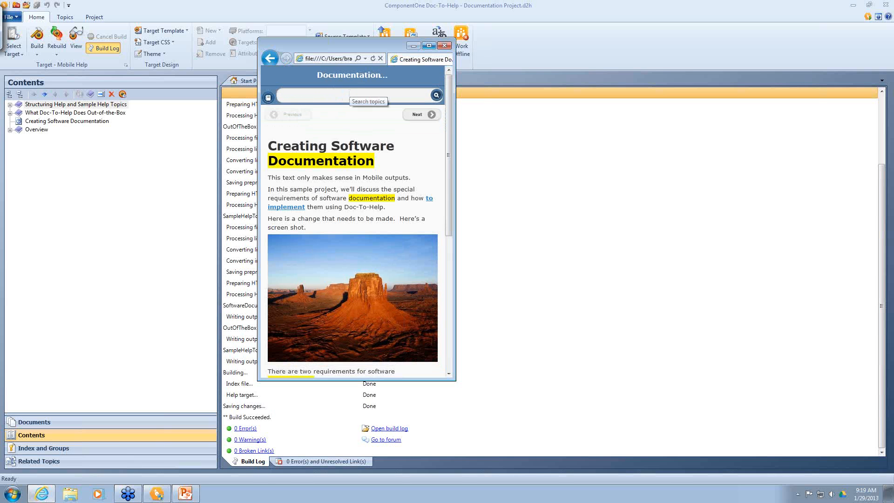
pyautogui.write('"creating softwar')
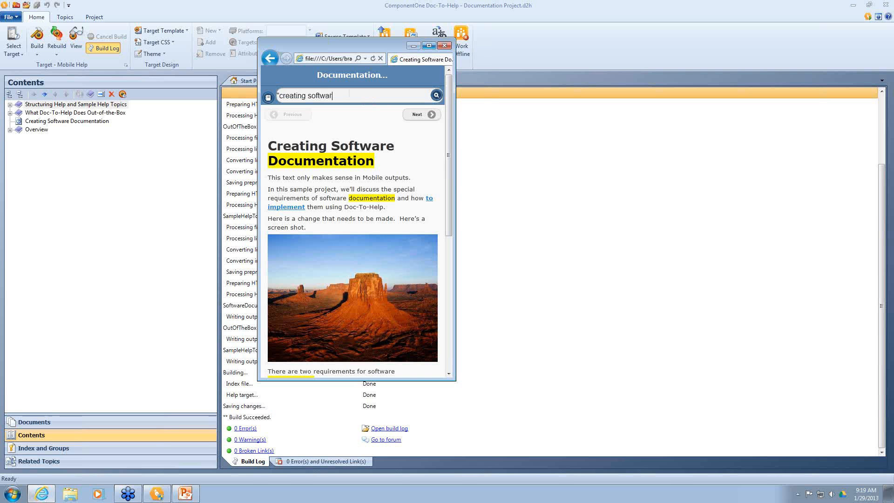
pyautogui.write('e documentation"')
pyautogui.press('Return')
pyautogui.click(308, 130)
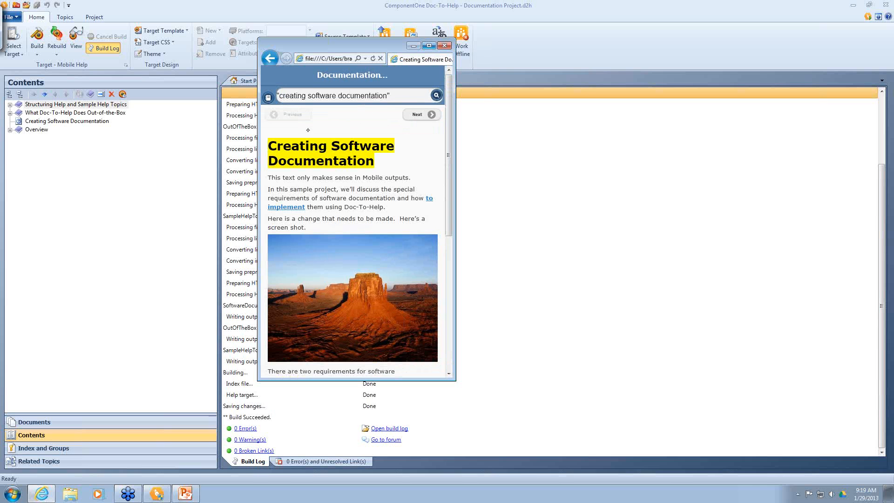
# Step: Search the misspelling 'dcumentation' and accept the suggested spelling 'documentation'
pyautogui.click(403, 96)
pyautogui.press('BackSpace')
pyautogui.press('BackSpace')
pyautogui.press('BackSpace')
pyautogui.press('BackSpace')
pyautogui.press('BackSpace')
pyautogui.press('BackSpace')
pyautogui.press('BackSpace')
pyautogui.press('BackSpace')
pyautogui.press('BackSpace')
pyautogui.press('BackSpace')
pyautogui.press('BackSpace')
pyautogui.press('BackSpace')
pyautogui.press('BackSpace')
pyautogui.press('BackSpace')
pyautogui.press('BackSpace')
pyautogui.press('BackSpace')
pyautogui.press('BackSpace')
pyautogui.press('BackSpace')
pyautogui.press('BackSpace')
pyautogui.press('BackSpace')
pyautogui.press('BackSpace')
pyautogui.press('BackSpace')
pyautogui.press('BackSpace')
pyautogui.press('BackSpace')
pyautogui.press('BackSpace')
pyautogui.press('BackSpace')
pyautogui.press('BackSpace')
pyautogui.press('BackSpace')
pyautogui.press('BackSpace')
pyautogui.press('BackSpace')
pyautogui.press('BackSpace')
pyautogui.write('dc')
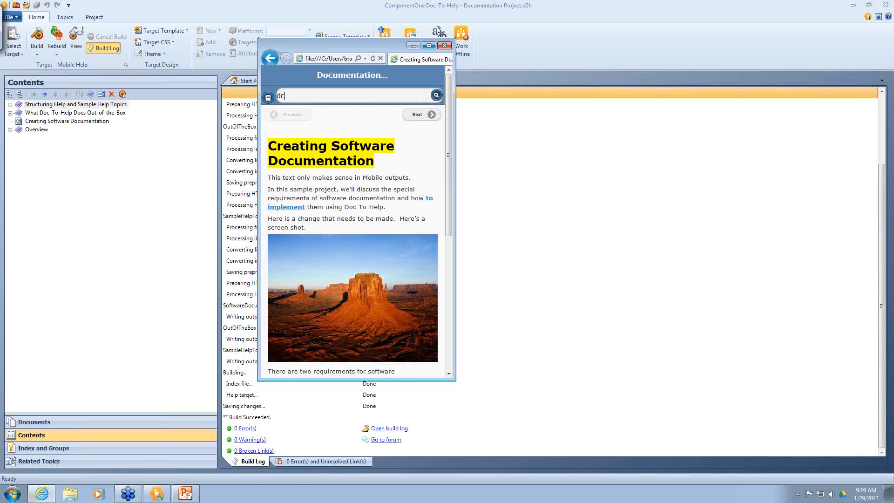
pyautogui.write('umentation')
pyautogui.press('Return')
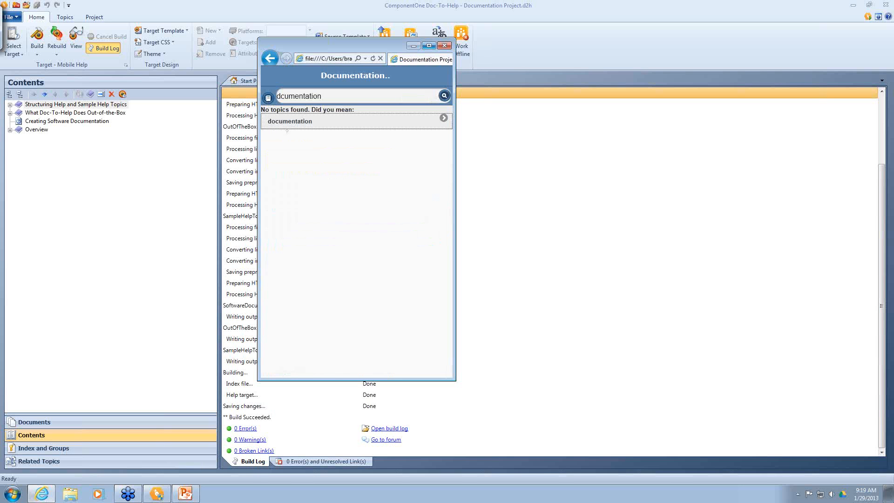
pyautogui.click(288, 127)
# Step: View Incorporating Software Documentation, What Doc-To-Help Does Out-of-the-Box and the following topic, then return to Doc-To-Help
pyautogui.scroll(2, 289, 166)
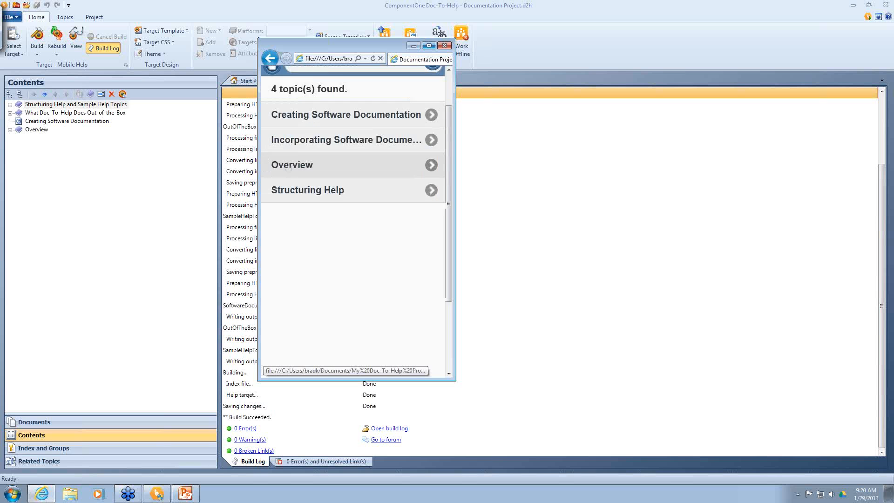
pyautogui.click(318, 189)
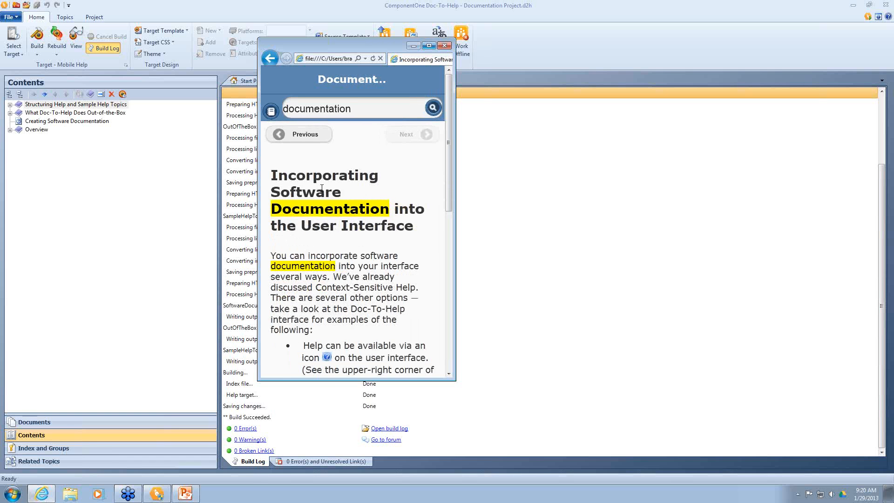
pyautogui.scroll(-1, 322, 188)
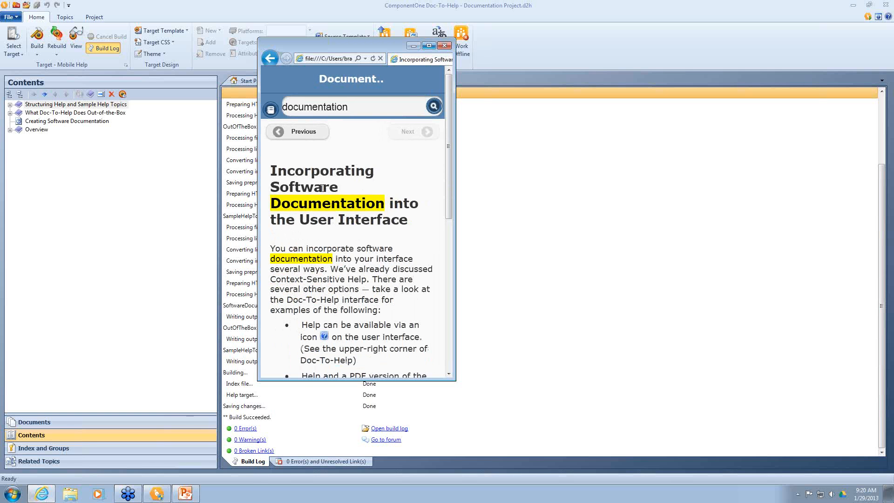
pyautogui.click(298, 106)
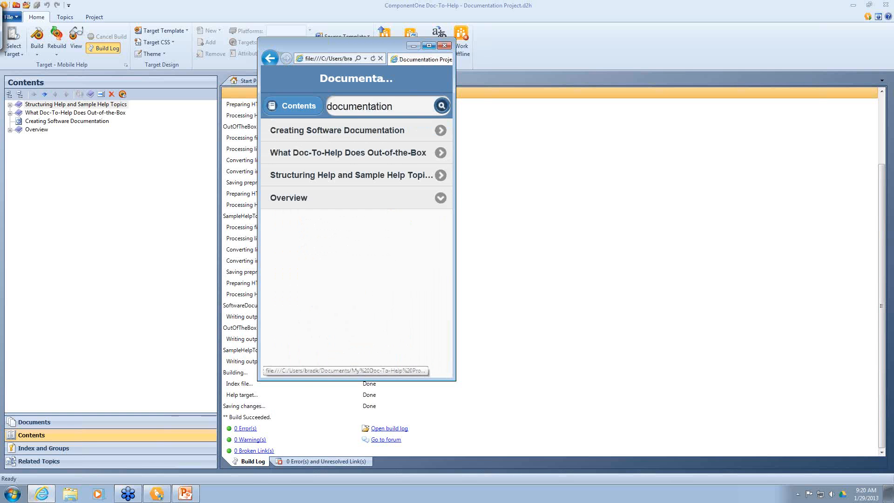
pyautogui.click(326, 152)
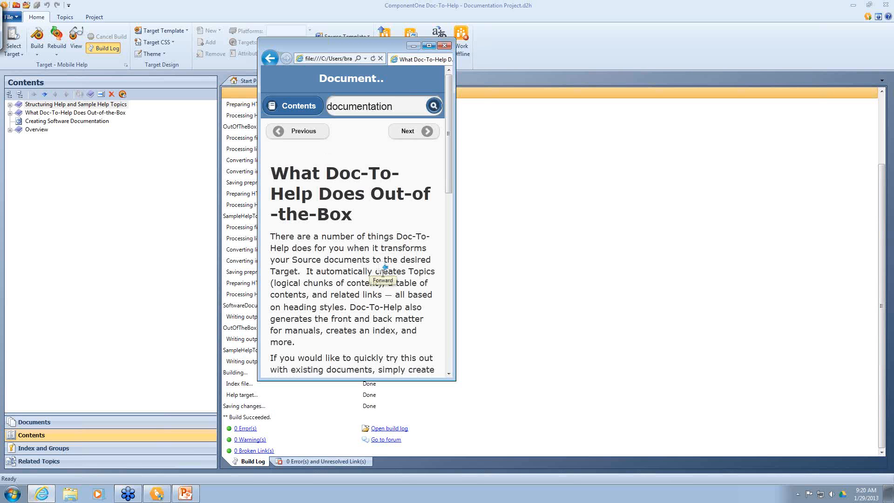
pyautogui.click(414, 133)
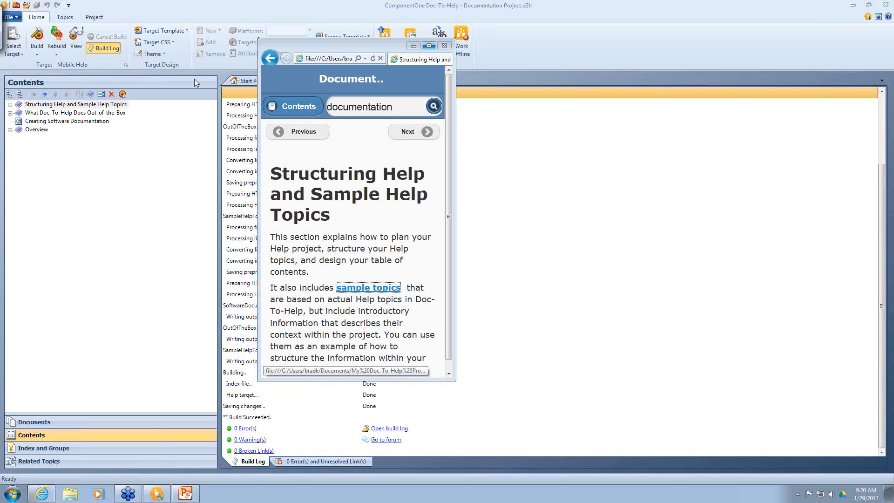
pyautogui.click(238, 154)
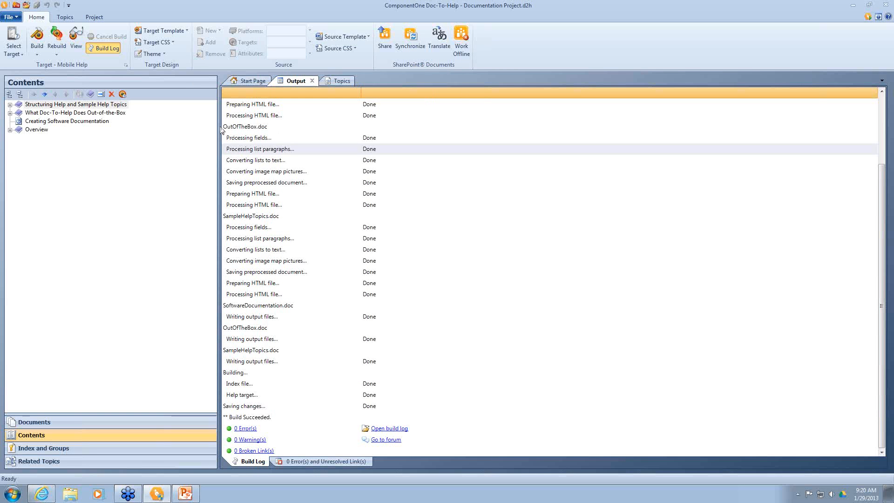
# Step: Select EPUB as the help target and rebuild it
pyautogui.click(6, 55)
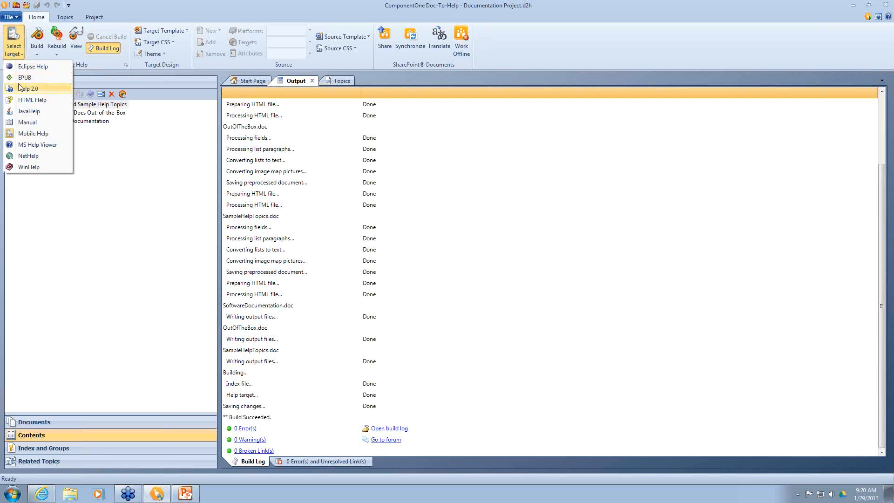
pyautogui.click(70, 149)
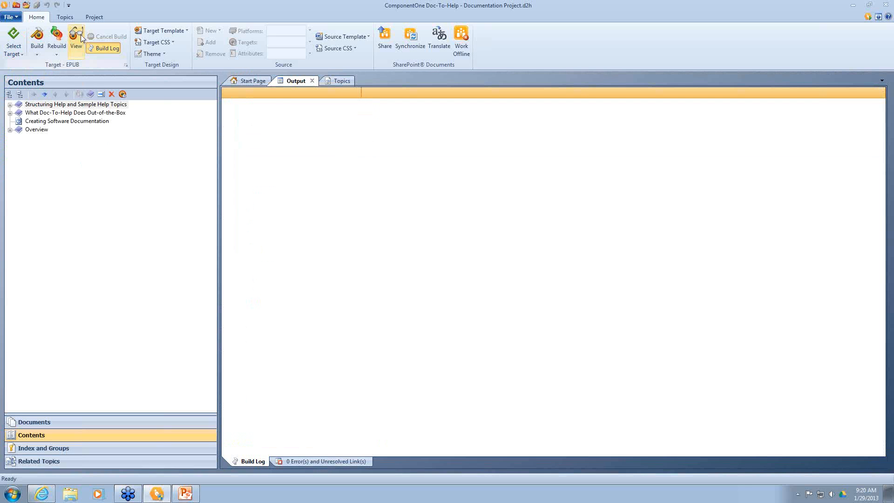
pyautogui.click(56, 37)
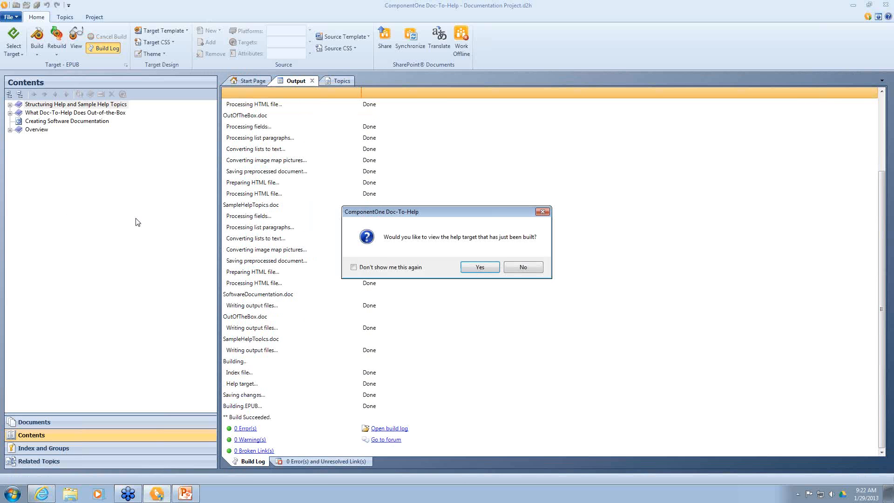
# Step: Open the EPUB in E-book Viewer and advance four pages to page 5, briefly selecting some text
pyautogui.click(468, 271)
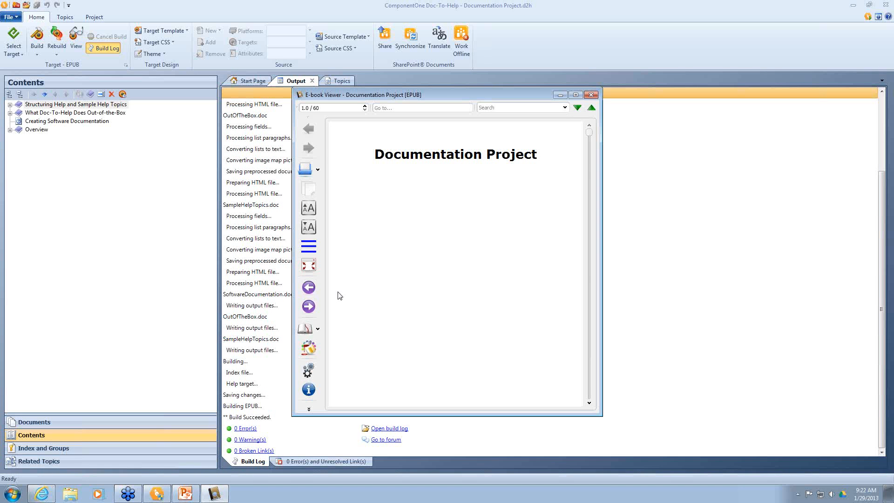
pyautogui.click(309, 308)
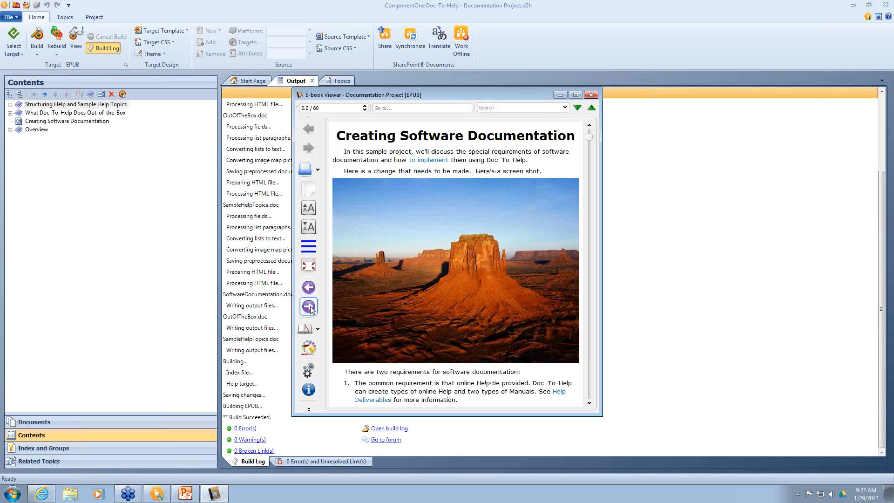
pyautogui.click(310, 308)
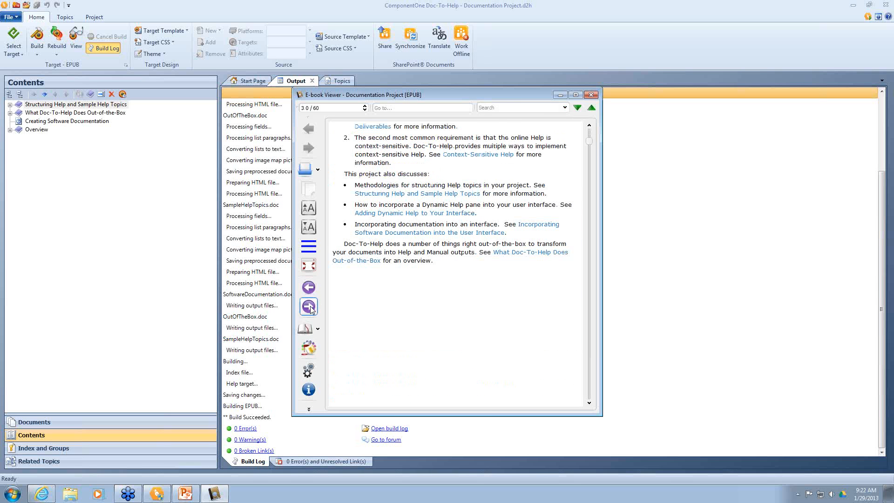
pyautogui.click(310, 308)
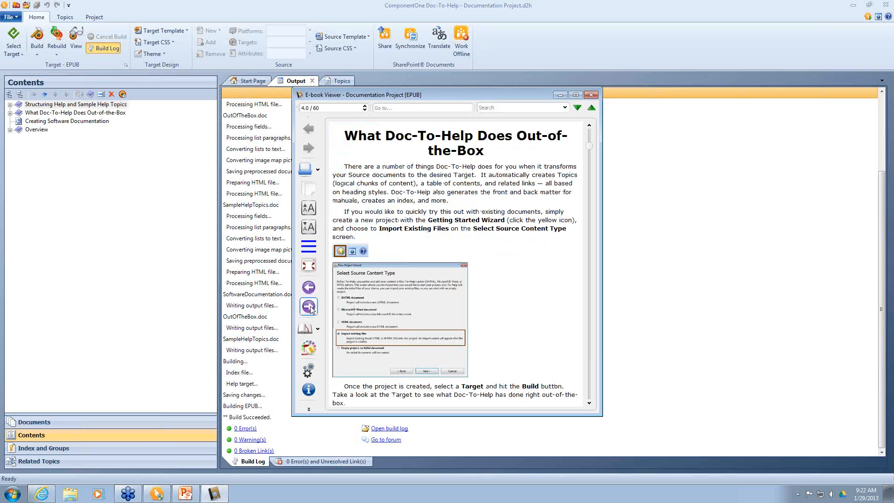
pyautogui.click(310, 308)
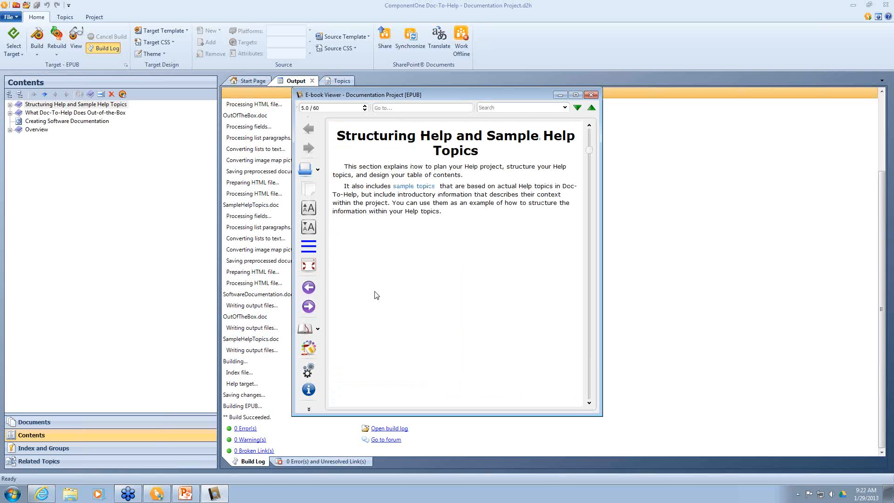
pyautogui.moveTo(454, 215); pyautogui.dragTo(348, 167)
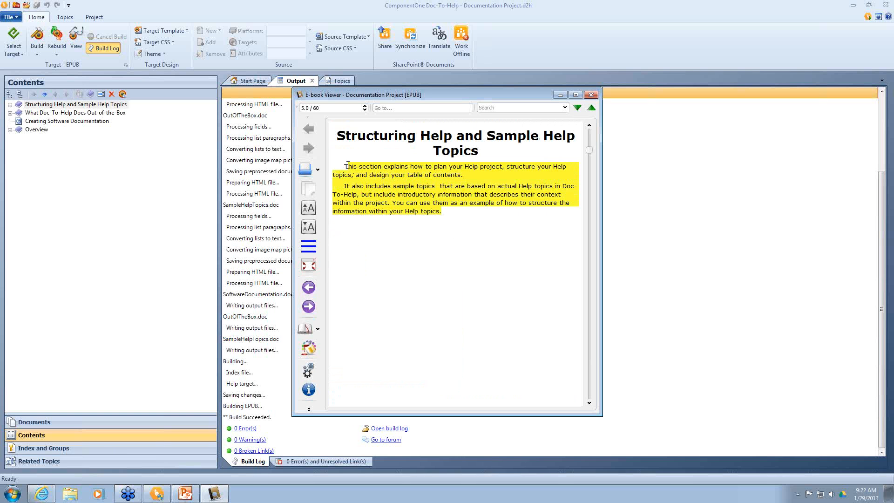
pyautogui.click(360, 203)
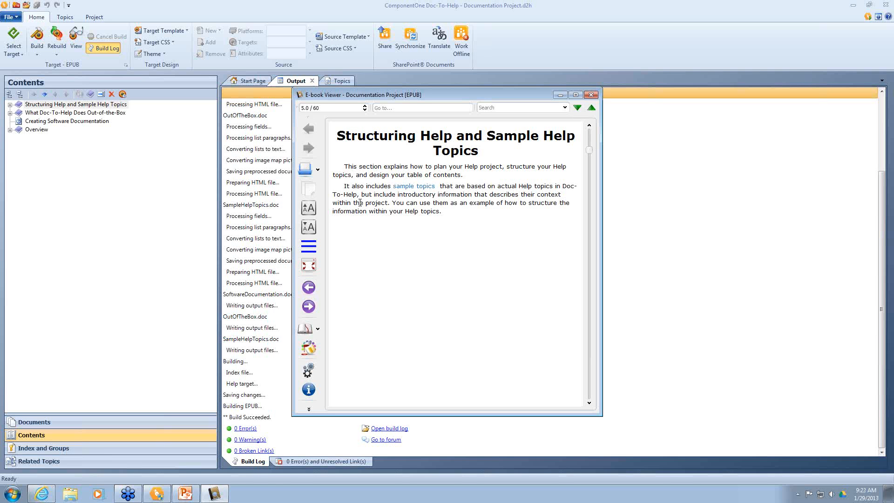
# Step: Close the e-book preview, switch the output target to NetHelp, and start adding a new theme
pyautogui.click(591, 95)
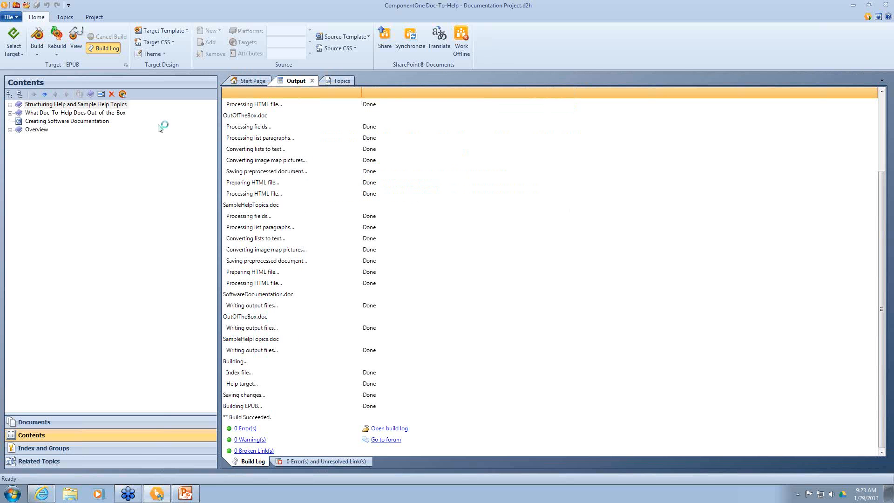
pyautogui.click(14, 55)
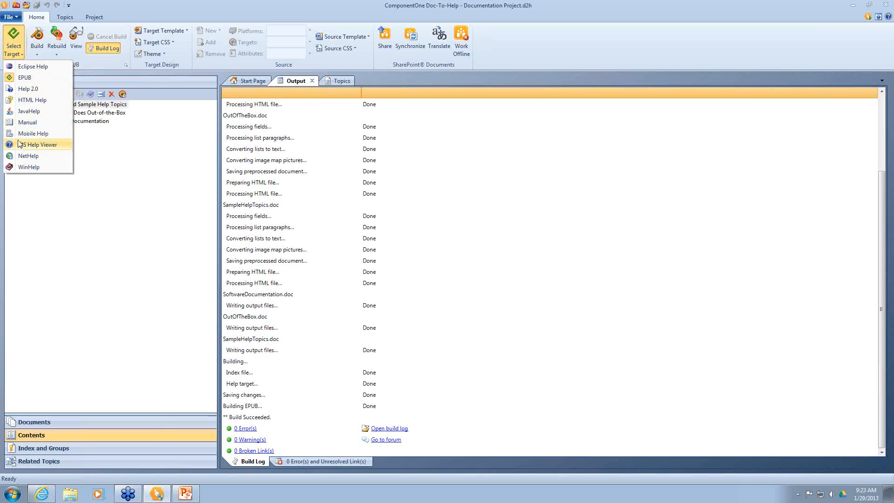
pyautogui.click(25, 158)
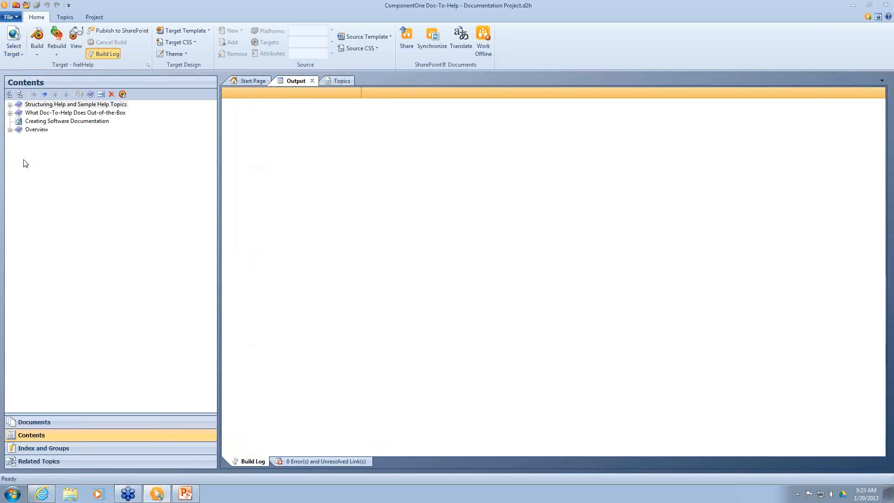
pyautogui.click(187, 54)
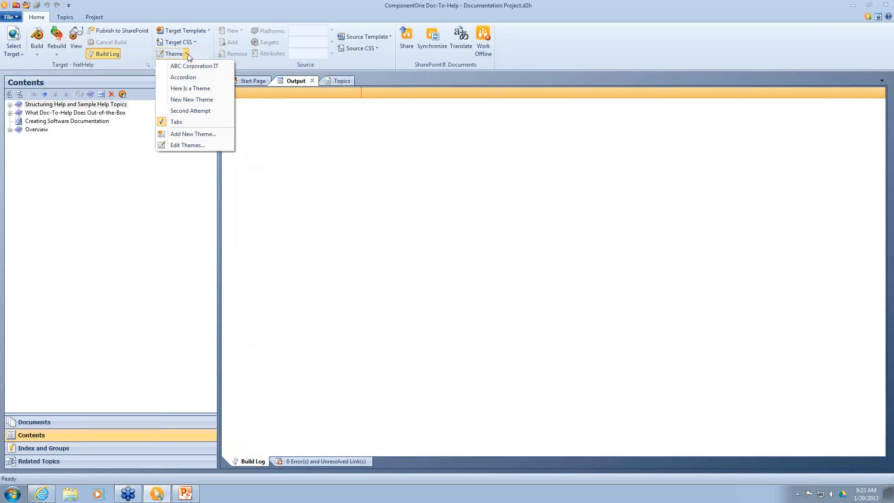
pyautogui.click(186, 134)
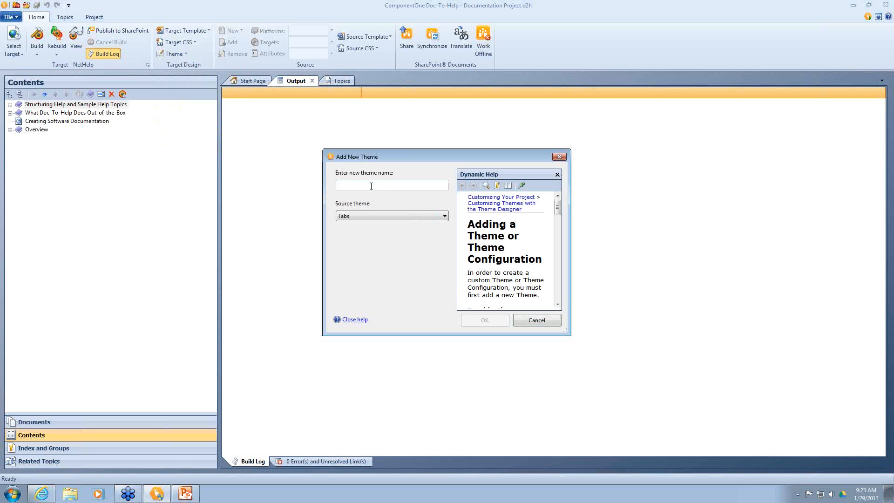
# Step: Name the Tabs-based theme 'New Theme Webcast' and open it in the Theme Designer
pyautogui.write('New Th')
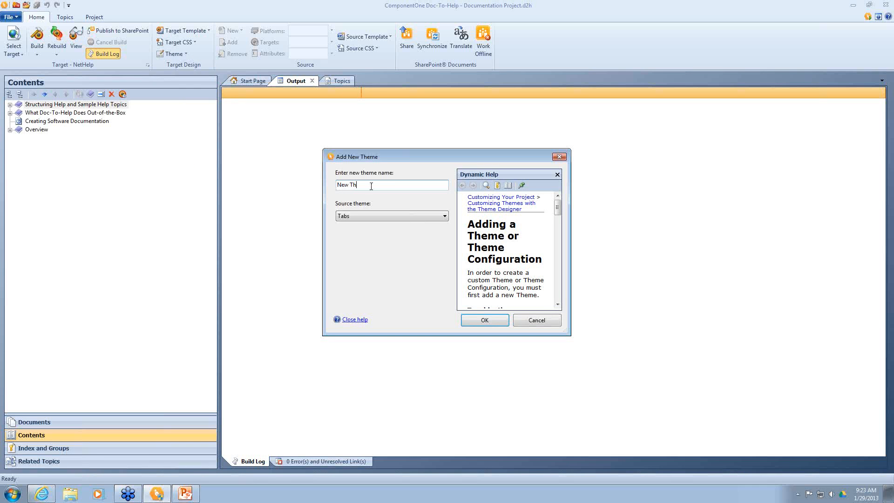
pyautogui.write('eme Webcast')
pyautogui.press('Return')
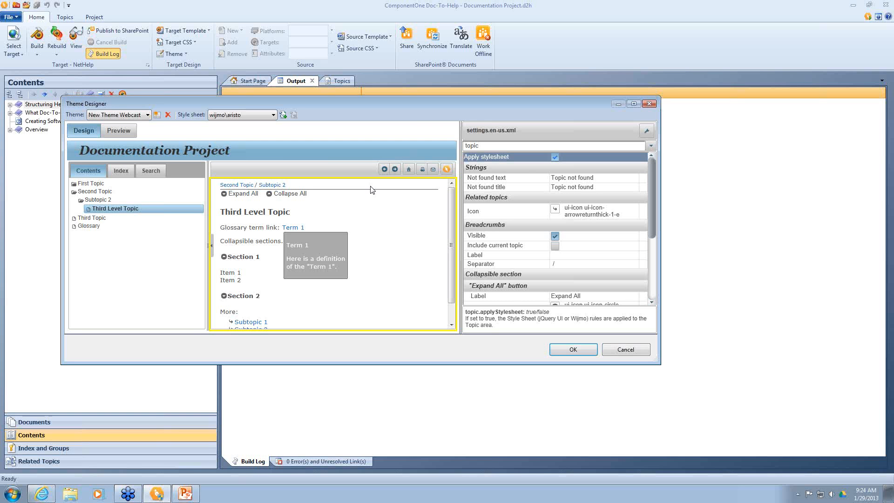
# Step: Try the redmond, cupertino and wijmo\rocket style sheets, settling on jquery-ui\redmond
pyautogui.click(274, 114)
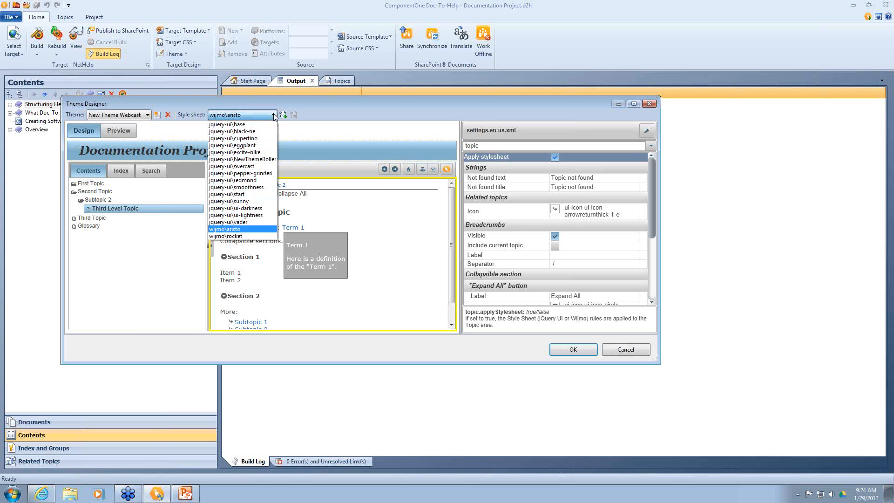
pyautogui.click(240, 182)
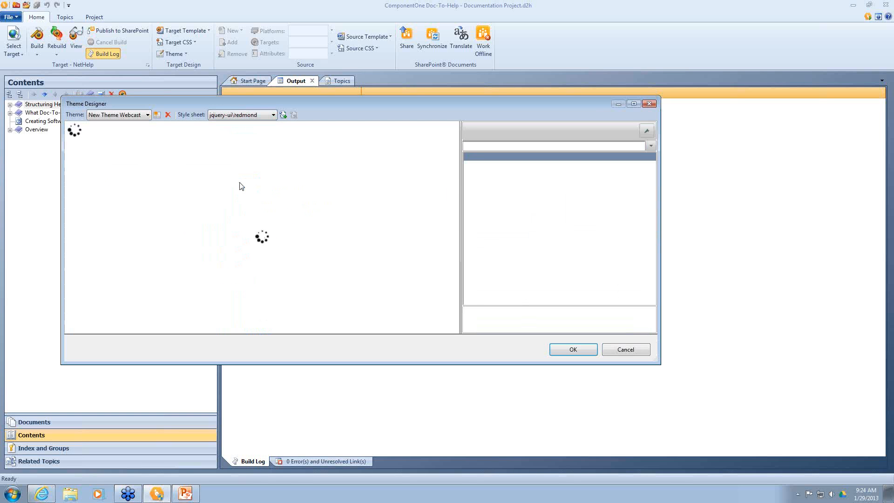
pyautogui.click(273, 114)
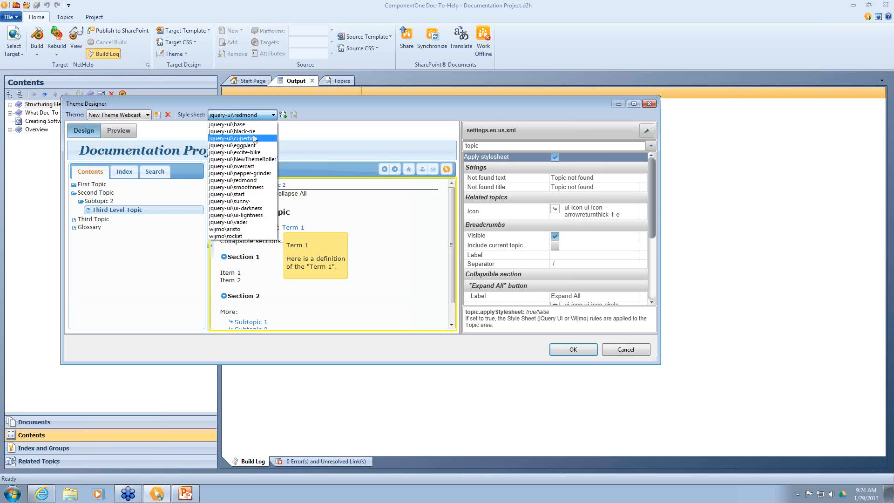
pyautogui.click(248, 138)
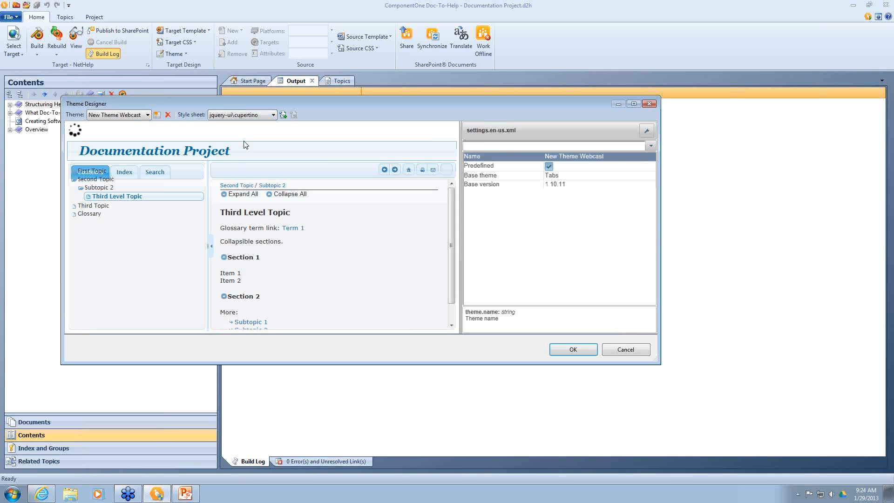
pyautogui.click(273, 115)
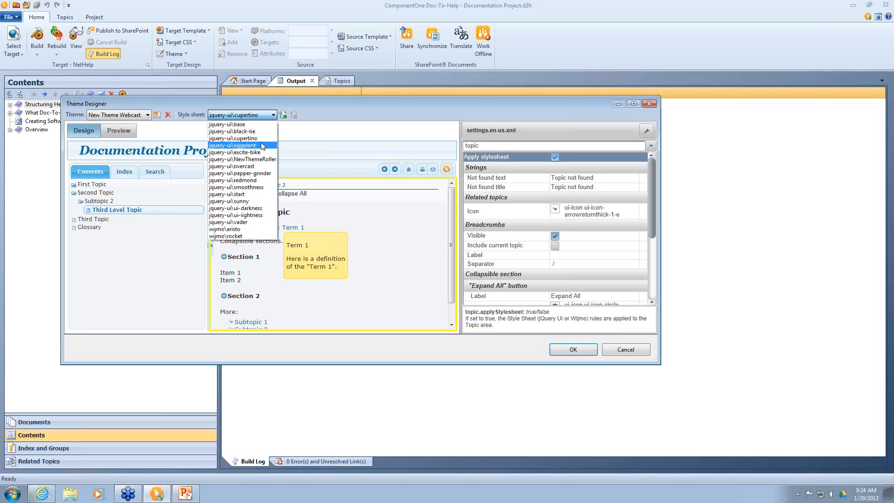
pyautogui.click(238, 236)
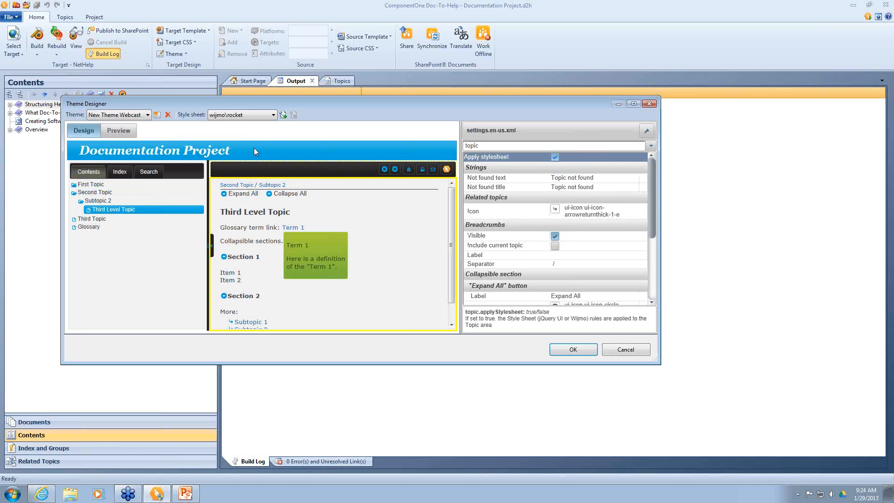
pyautogui.click(273, 115)
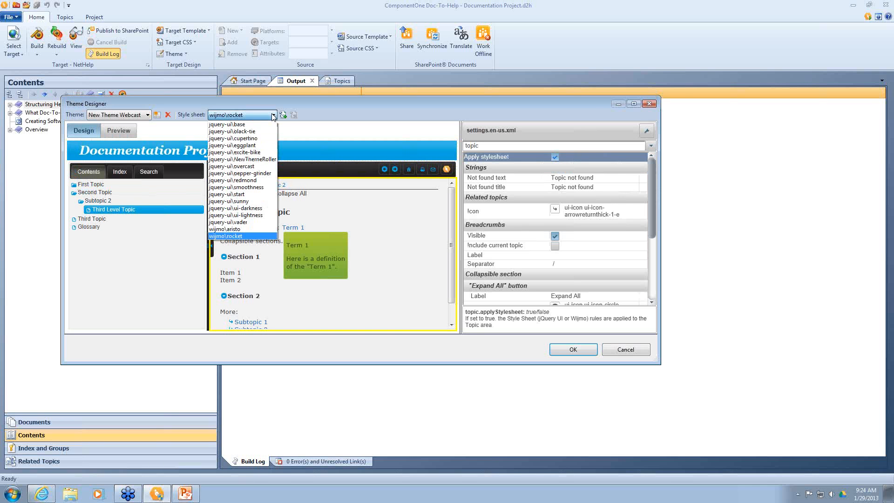
pyautogui.click(259, 181)
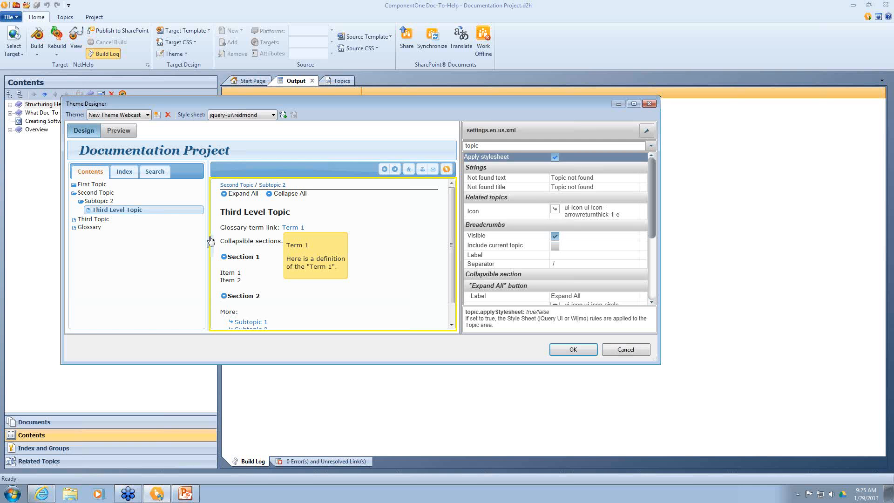
# Step: Preview the Contents, Index and Search panes and their settings
pyautogui.click(168, 237)
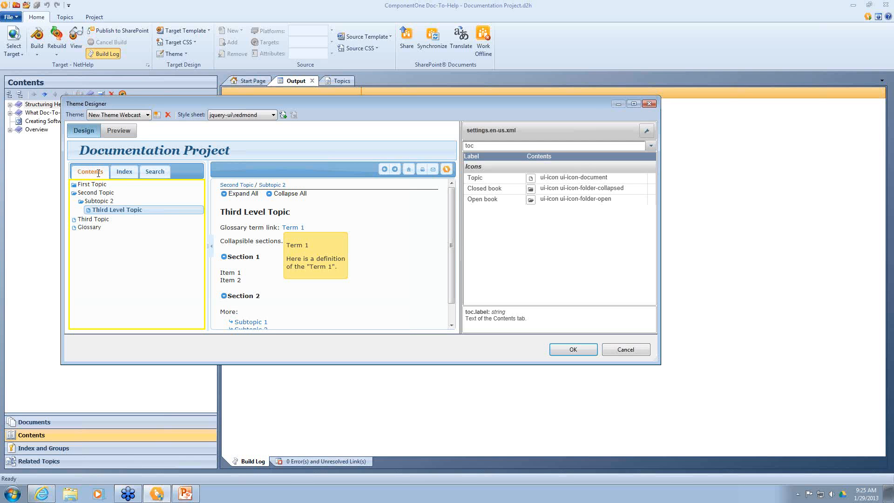
pyautogui.click(124, 172)
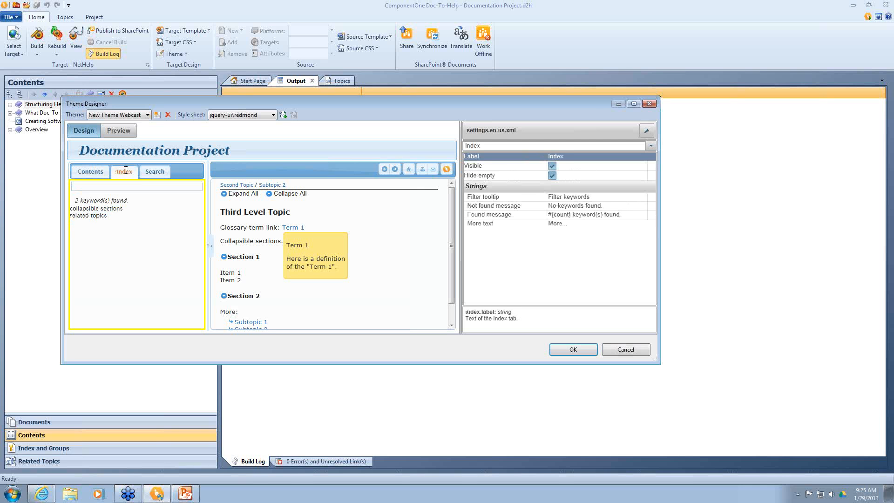
pyautogui.click(162, 175)
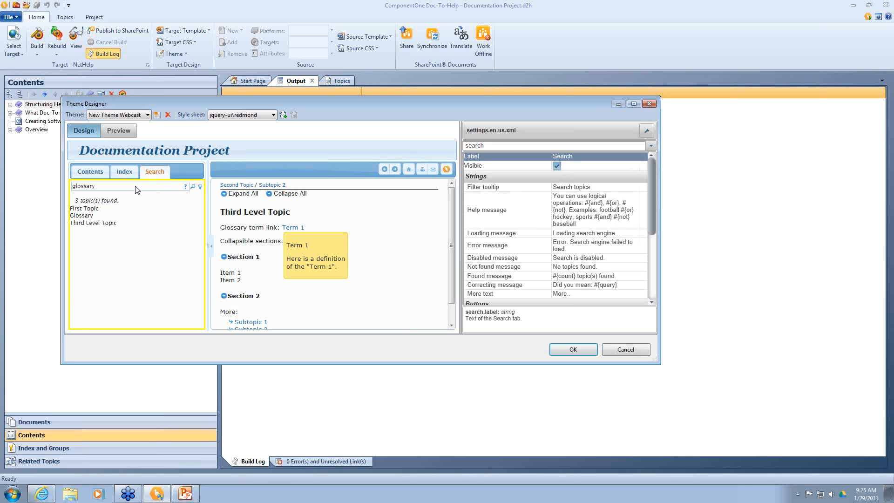
# Step: Wrap 'You can use logical' in <b></b> tags in the Search pane's Help message
pyautogui.click(583, 213)
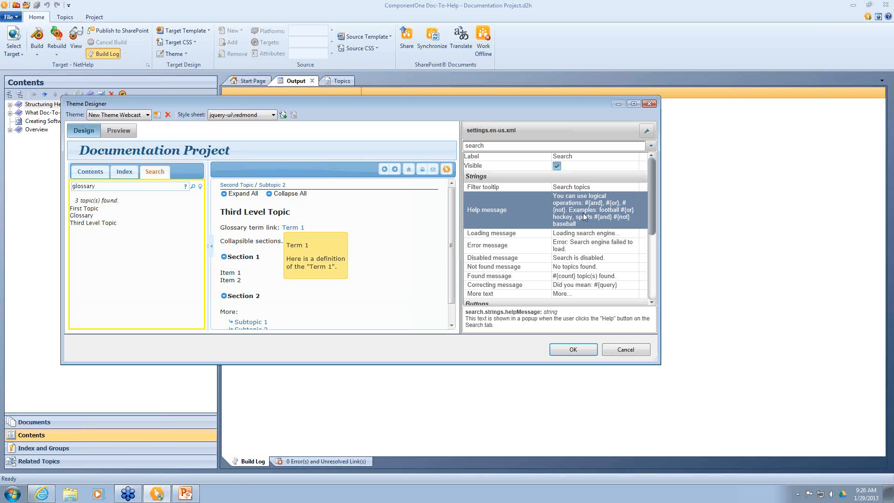
pyautogui.click(558, 210)
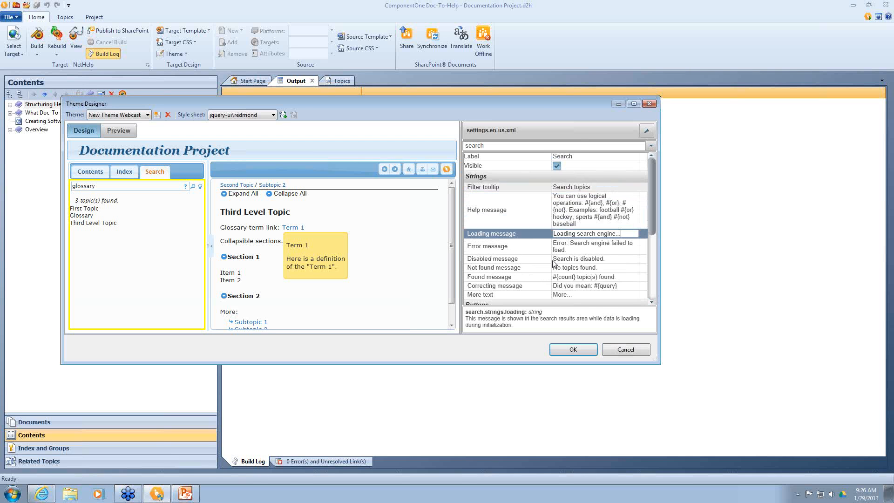
pyautogui.click(563, 205)
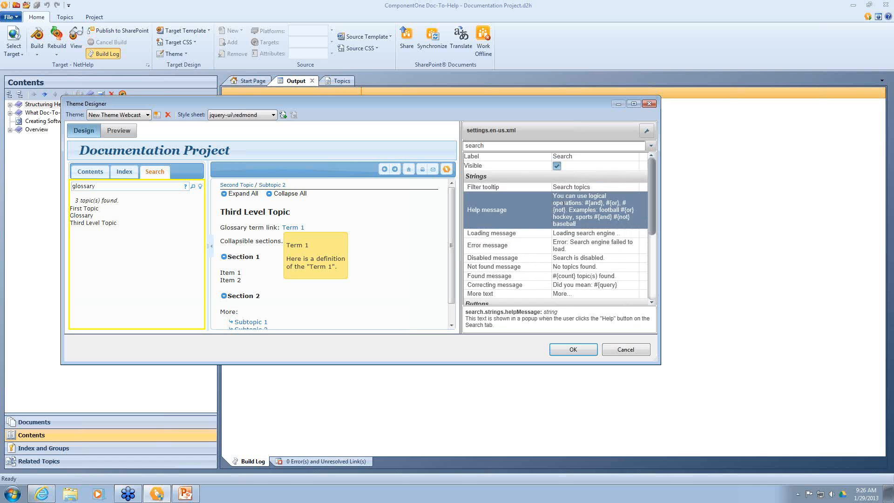
pyautogui.click(563, 206)
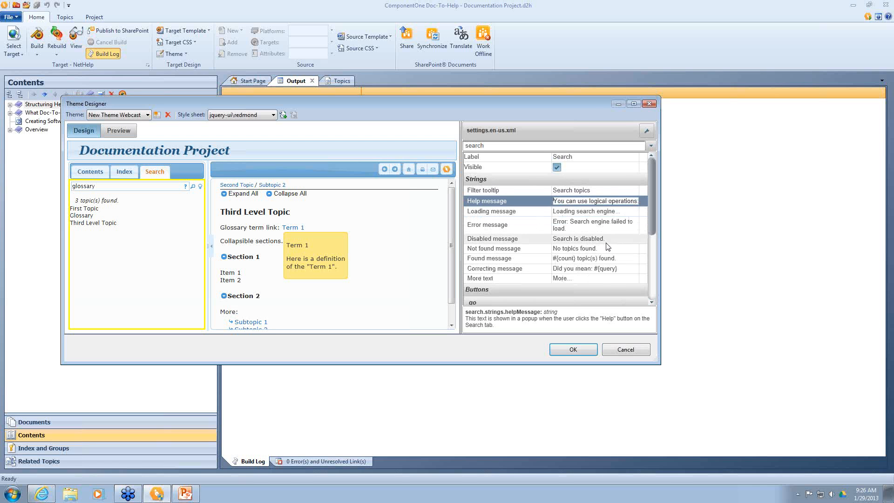
pyautogui.write('<b>')
pyautogui.write('</b>')
pyautogui.press('BackSpace')
pyautogui.write('?')
pyautogui.press('BackSpace')
pyautogui.write('>')
pyautogui.click(513, 241)
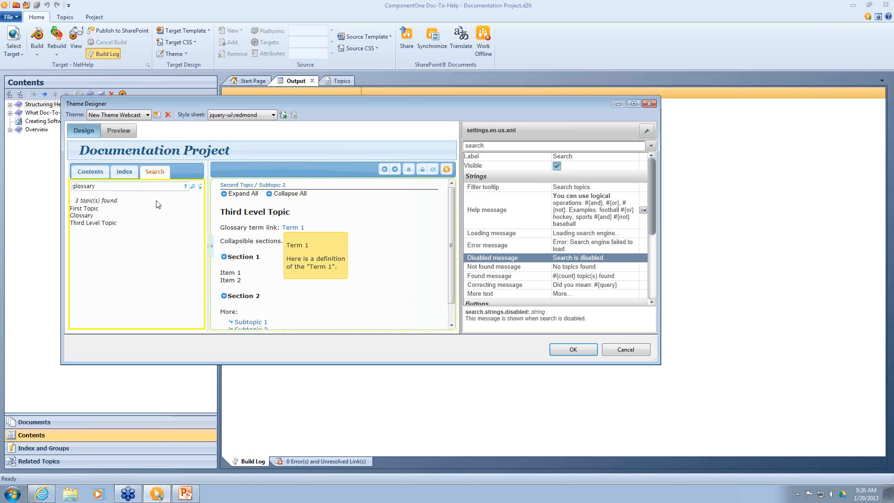
# Step: Inspect the topic toolbar's powered-by, print and home button settings
pyautogui.click(254, 166)
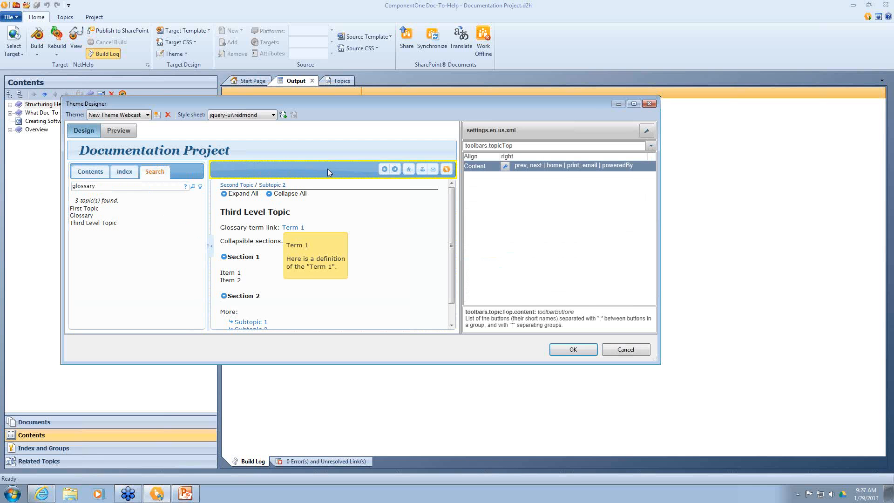
pyautogui.click(446, 171)
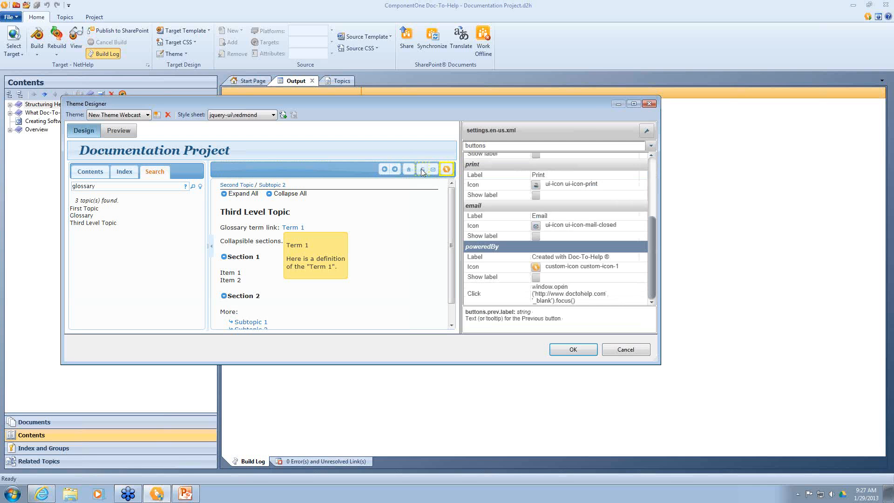
pyautogui.click(422, 170)
pyautogui.click(409, 170)
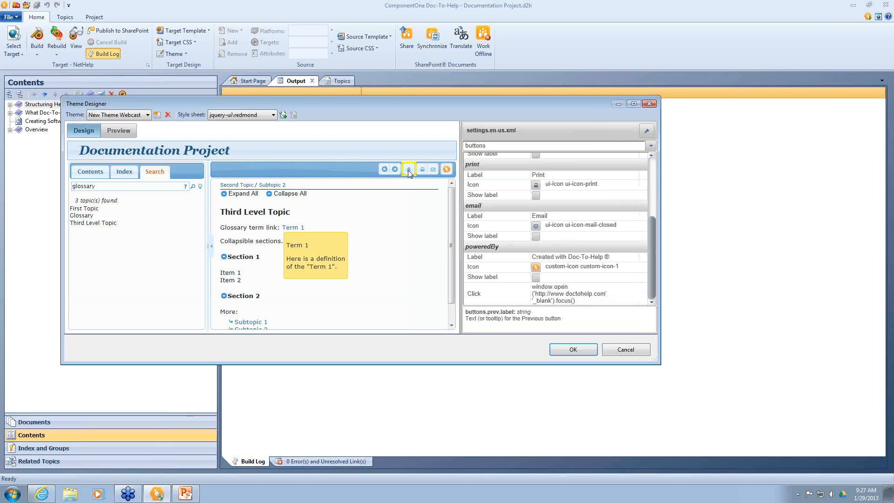
# Step: Delete the Created with Doc-To-Help button from the topic toolbar's button list
pyautogui.click(304, 169)
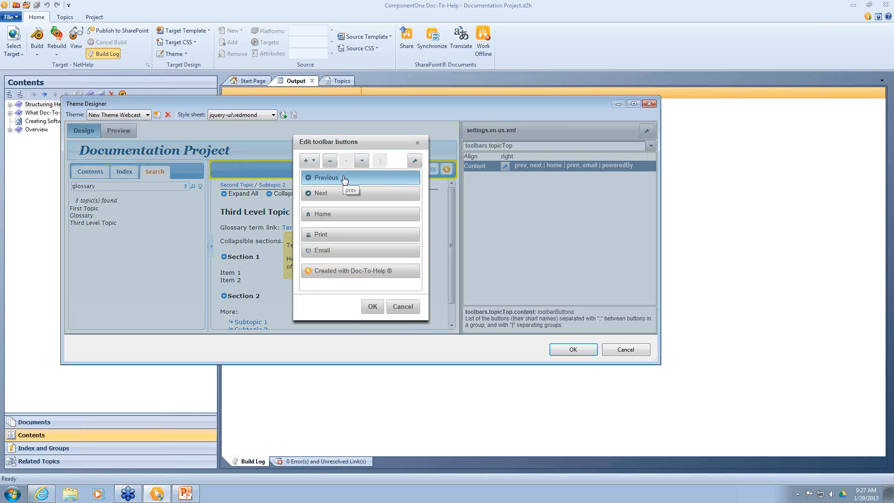
pyautogui.click(341, 274)
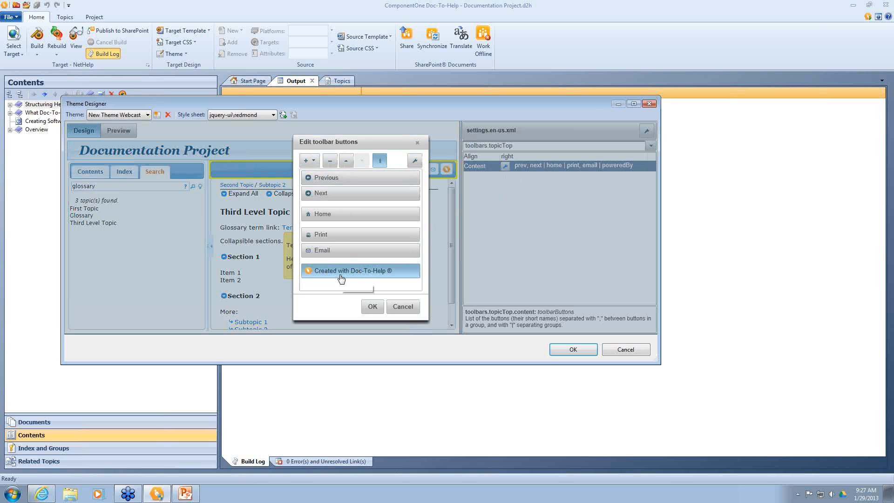
pyautogui.click(333, 162)
pyautogui.click(373, 307)
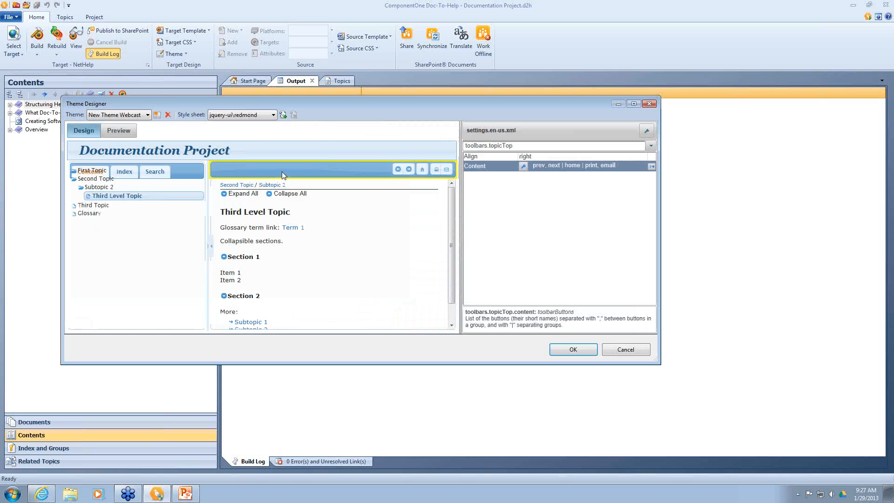
pyautogui.click(260, 151)
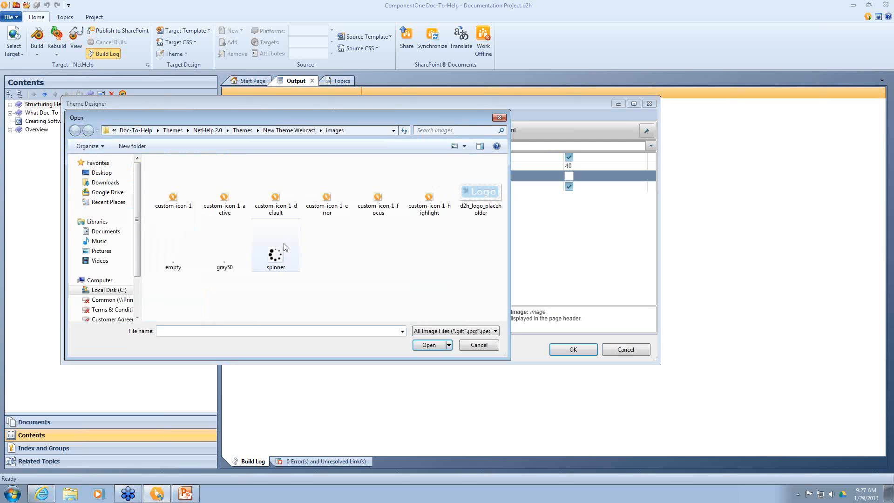
# Step: Set the page header logo to d2hlogo_64.png and change its height from 40 to 100
pyautogui.click(102, 173)
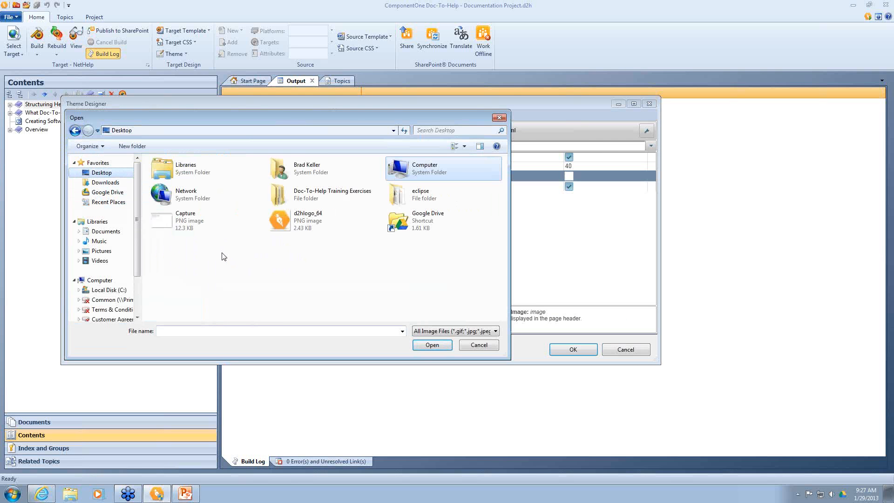
pyautogui.doubleClick(305, 220)
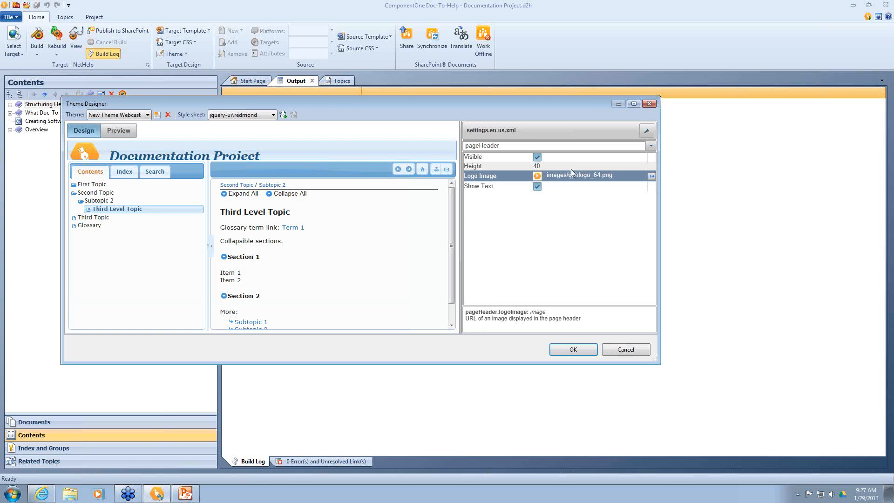
pyautogui.click(555, 169)
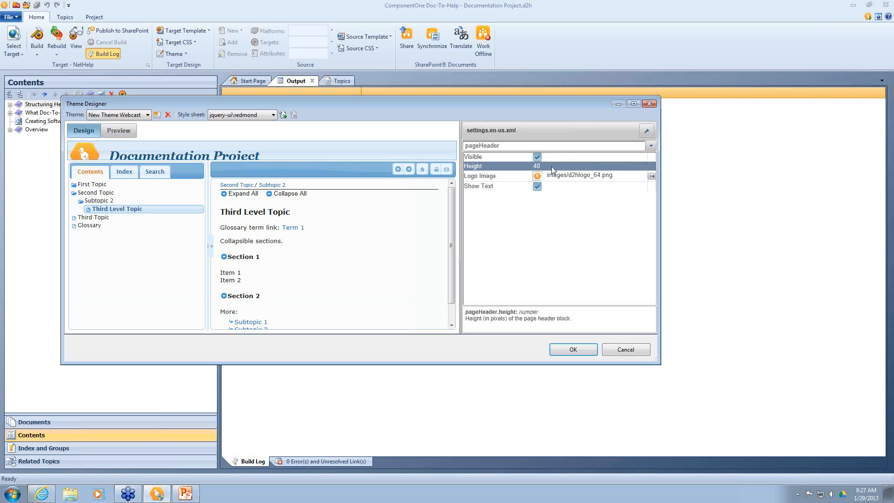
pyautogui.click(551, 166)
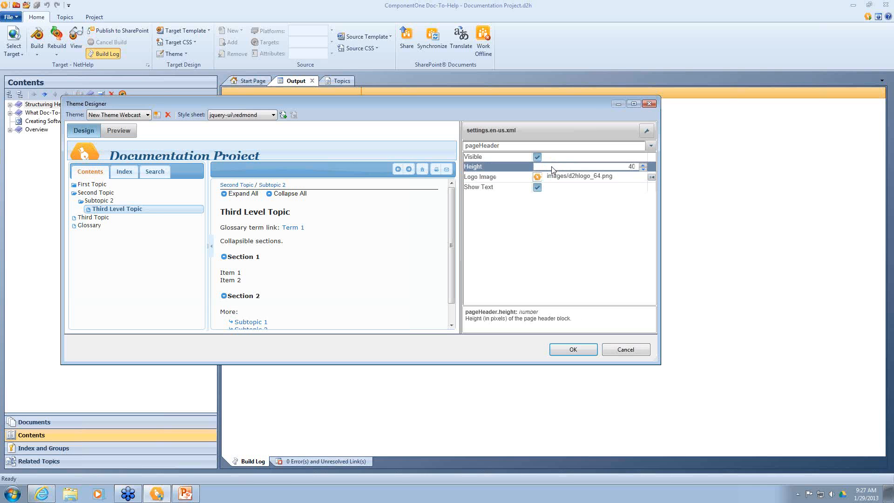
pyautogui.doubleClick(581, 166)
pyautogui.write('100')
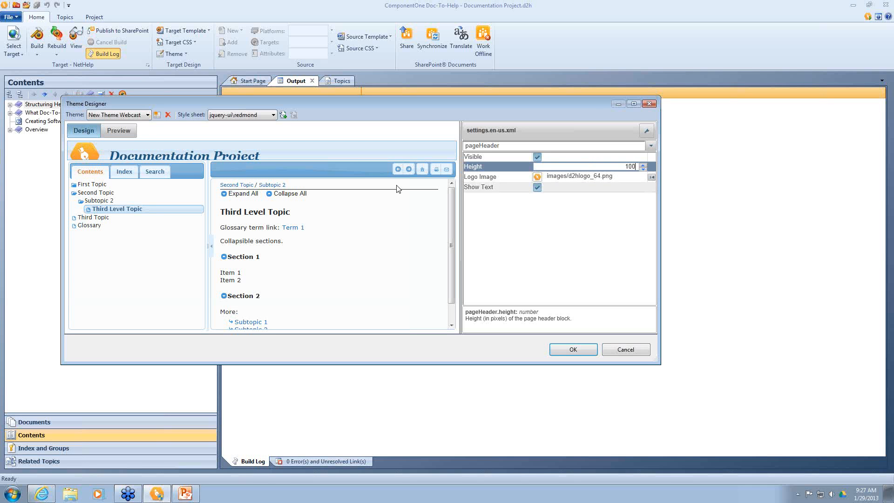
pyautogui.click(494, 180)
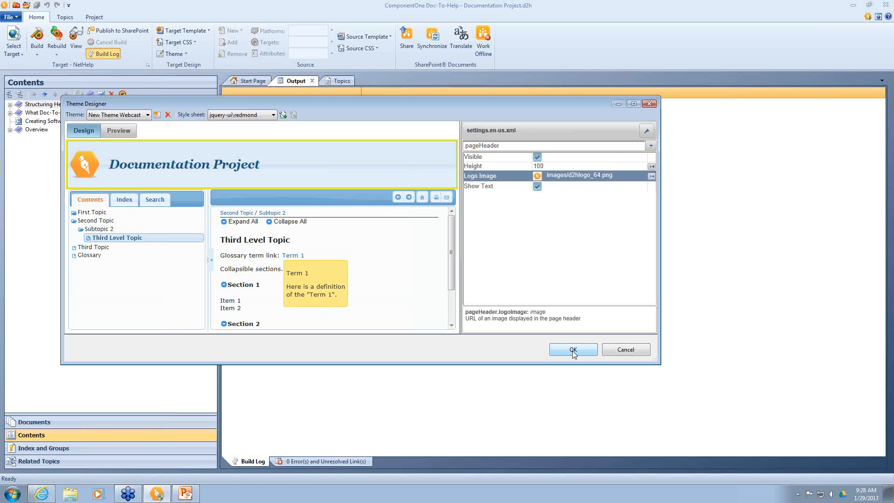
# Step: Add settings.he-il.xml to the theme's settings list and accept the New Theme Webcast changes
pyautogui.click(648, 133)
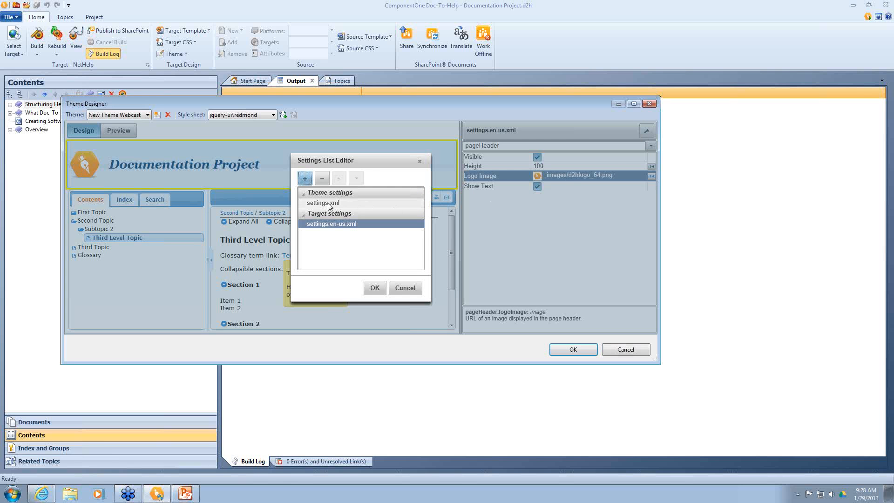
pyautogui.click(305, 178)
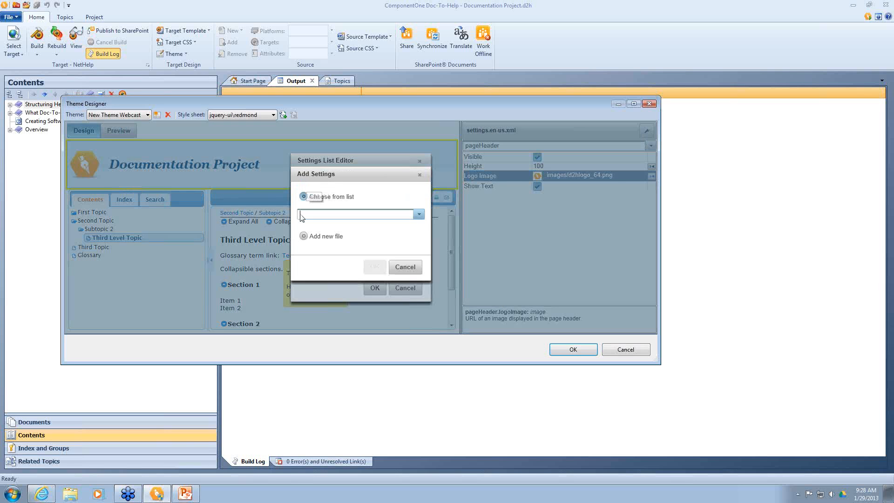
pyautogui.click(419, 215)
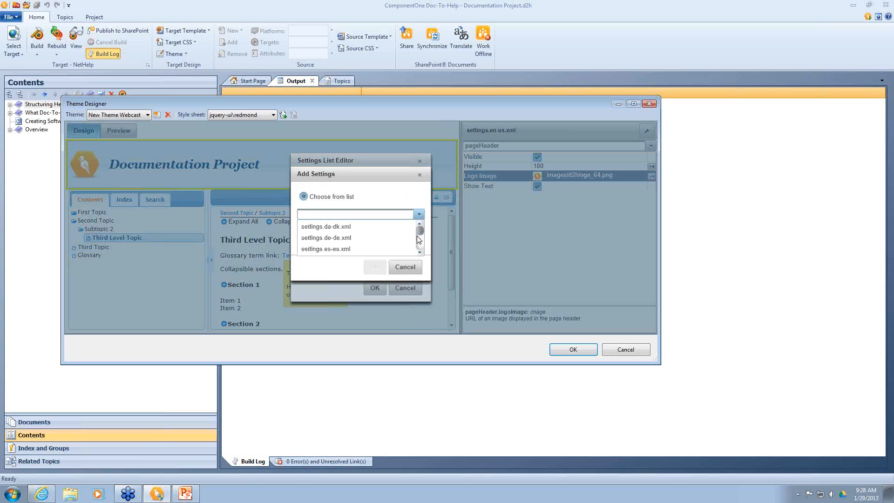
pyautogui.click(419, 253)
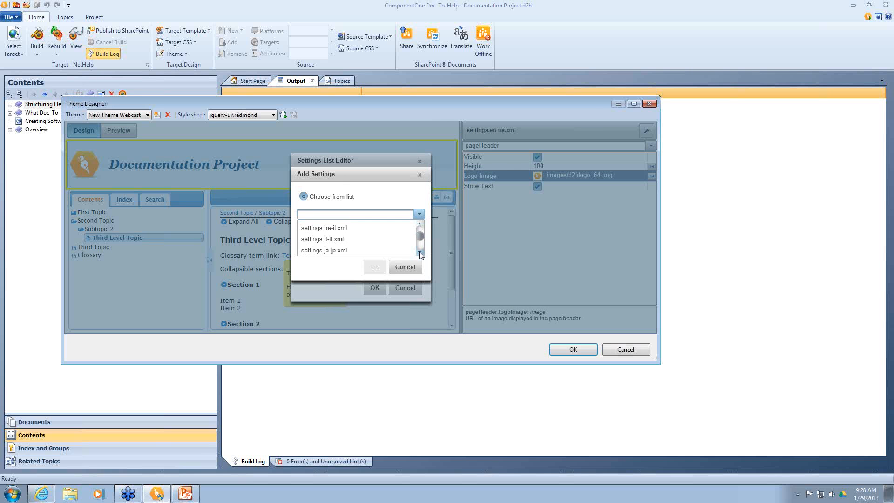
pyautogui.click(344, 229)
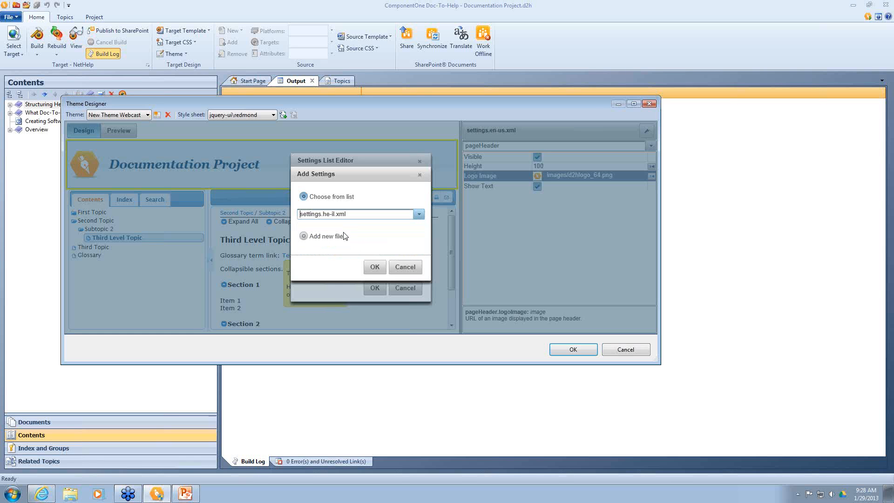
pyautogui.click(375, 268)
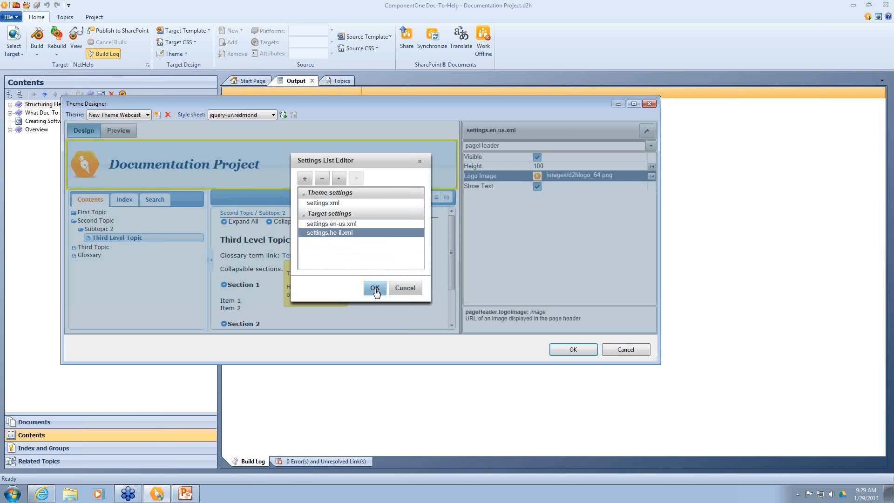
pyautogui.click(375, 288)
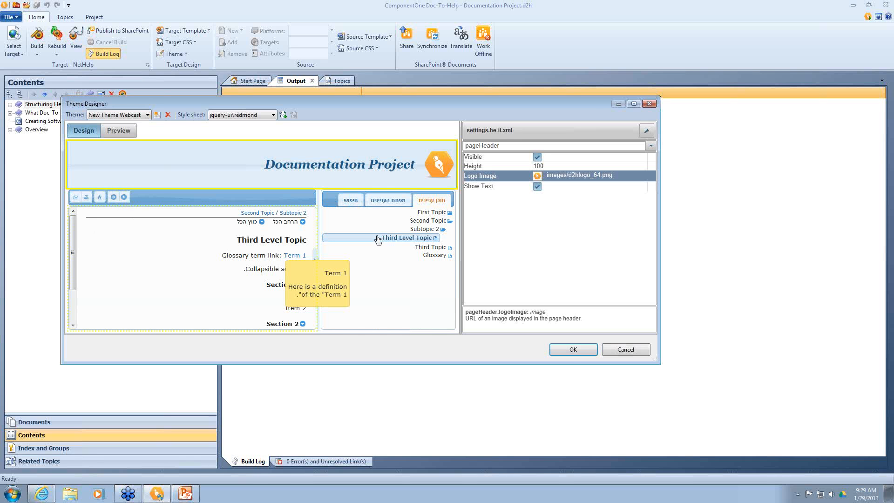
pyautogui.click(573, 350)
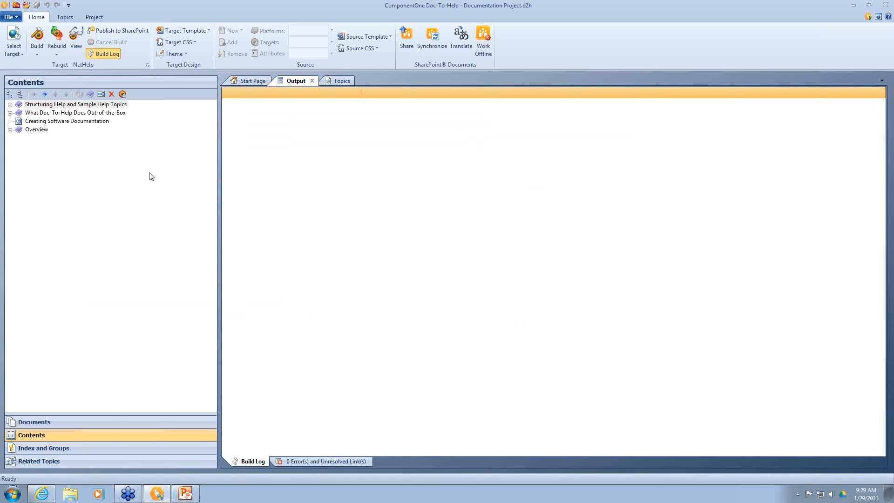
# Step: Start importing a Word source document with the Document Import Wizard
pyautogui.click(103, 425)
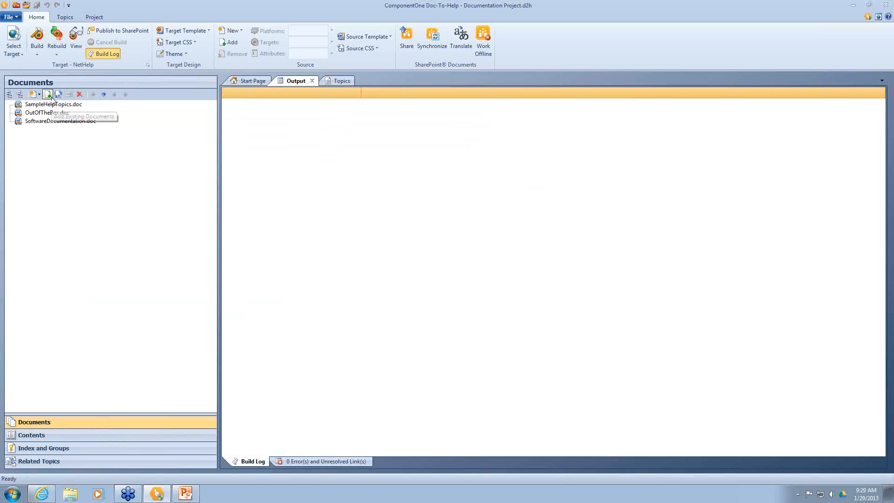
pyautogui.click(48, 94)
pyautogui.click(500, 350)
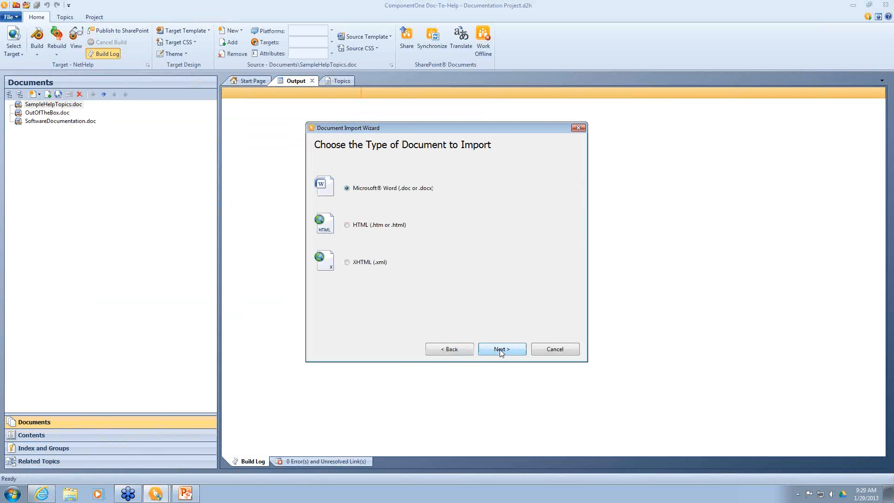
pyautogui.click(501, 350)
pyautogui.click(500, 350)
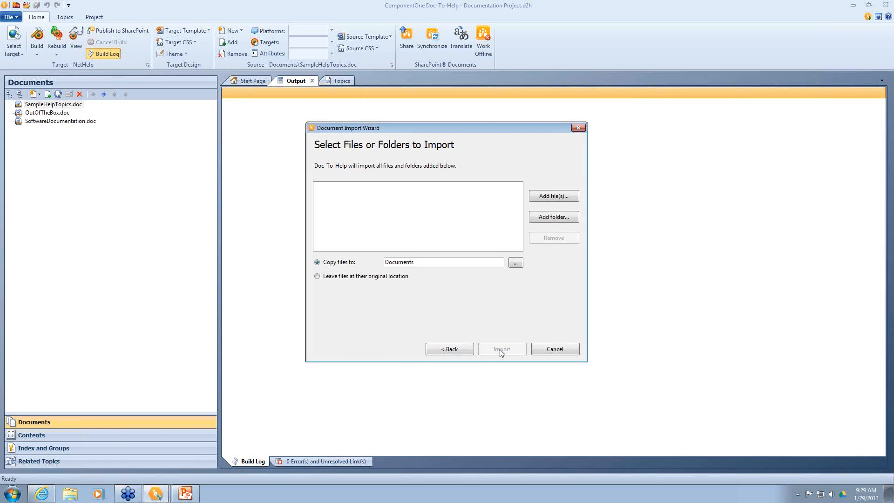
# Step: Browse the network user drive for Word files, then cancel the file dialog and the import
pyautogui.click(549, 196)
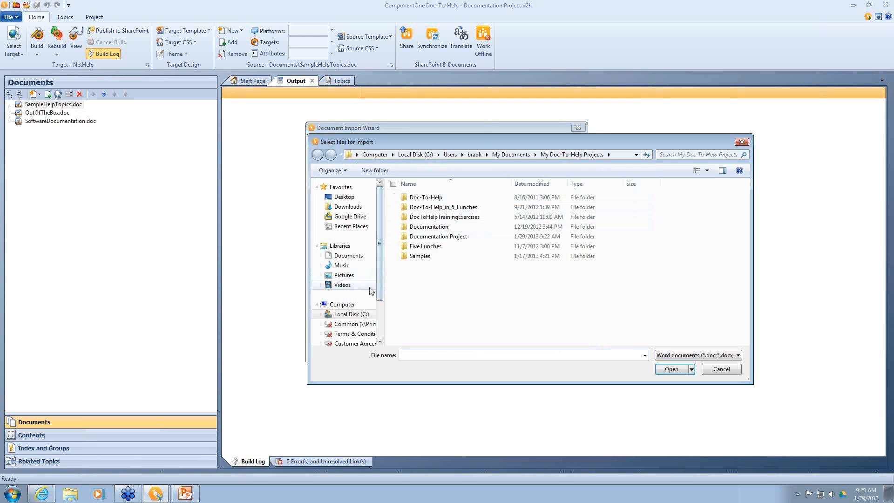
pyautogui.moveTo(380, 294); pyautogui.dragTo(381, 321)
pyautogui.click(356, 320)
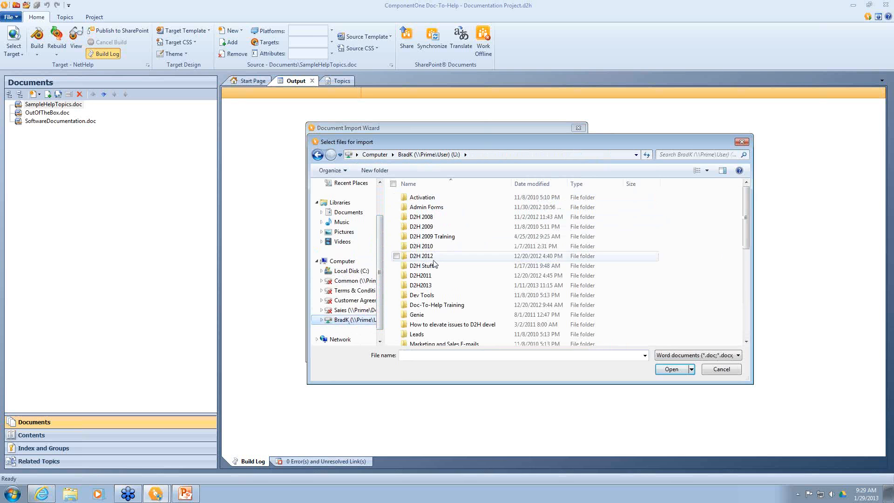
pyautogui.scroll(-8, 437, 264)
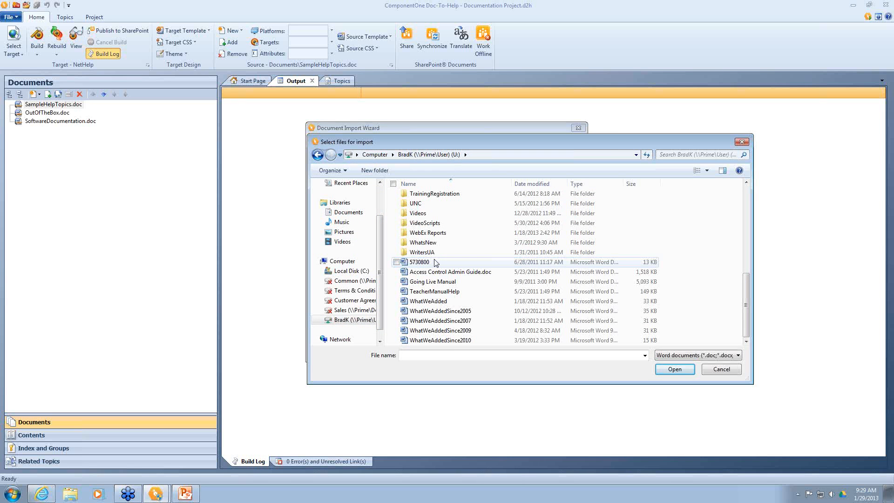
pyautogui.scroll(2, 436, 263)
pyautogui.scroll(1, 435, 263)
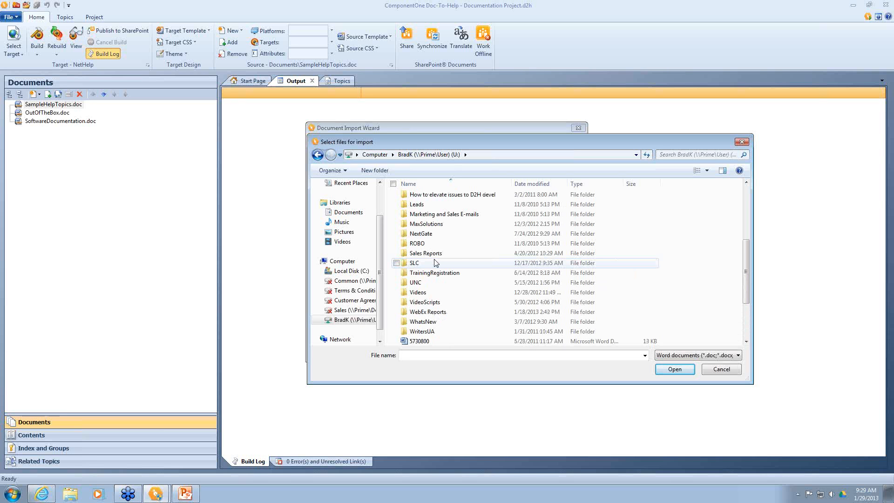
pyautogui.scroll(2, 435, 263)
pyautogui.scroll(-4, 435, 263)
pyautogui.scroll(-1, 435, 263)
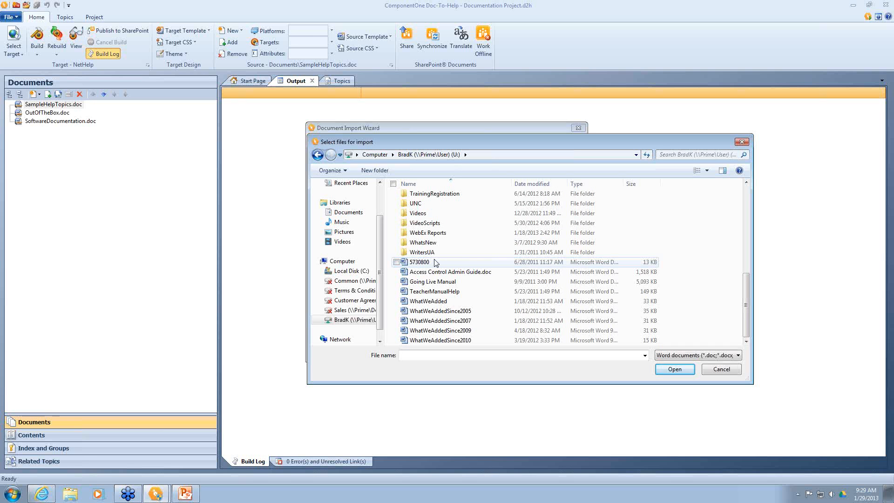
pyautogui.scroll(2, 435, 263)
pyautogui.scroll(5, 435, 263)
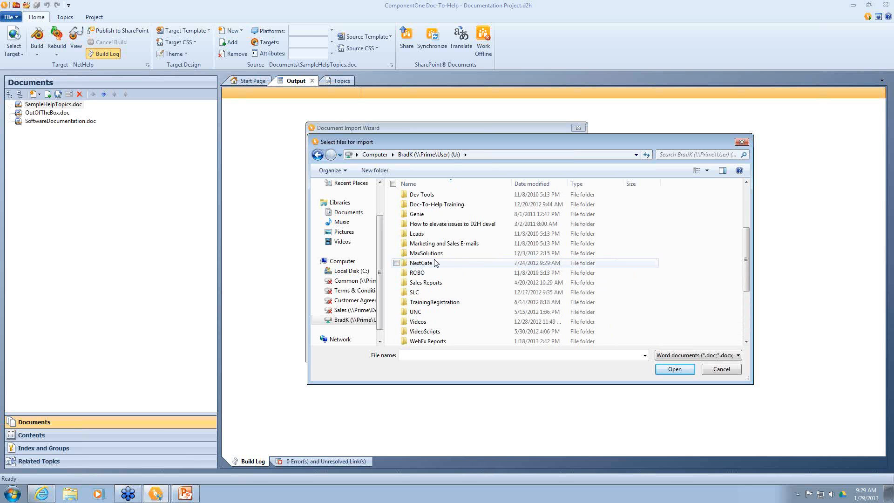
pyautogui.scroll(1, 435, 263)
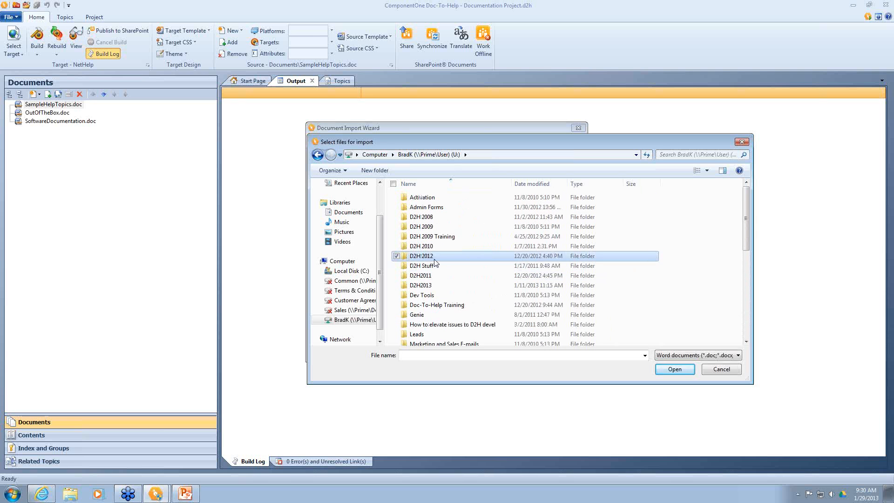
pyautogui.click(721, 369)
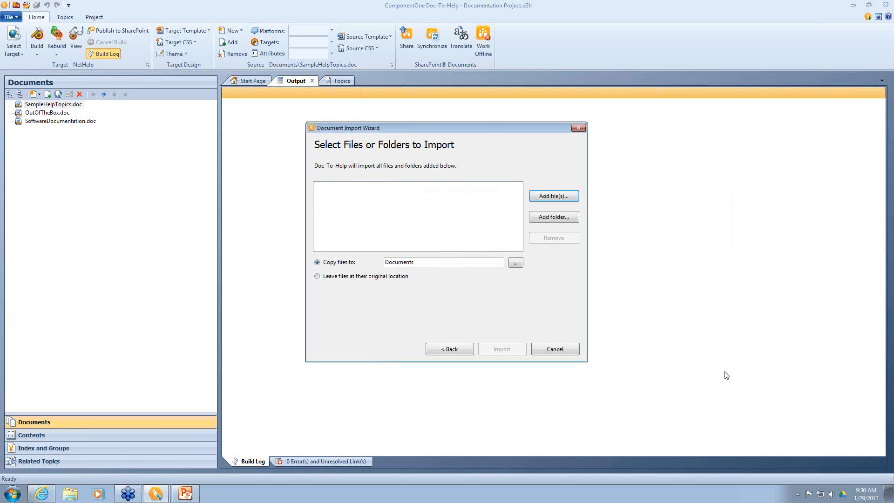
pyautogui.click(566, 350)
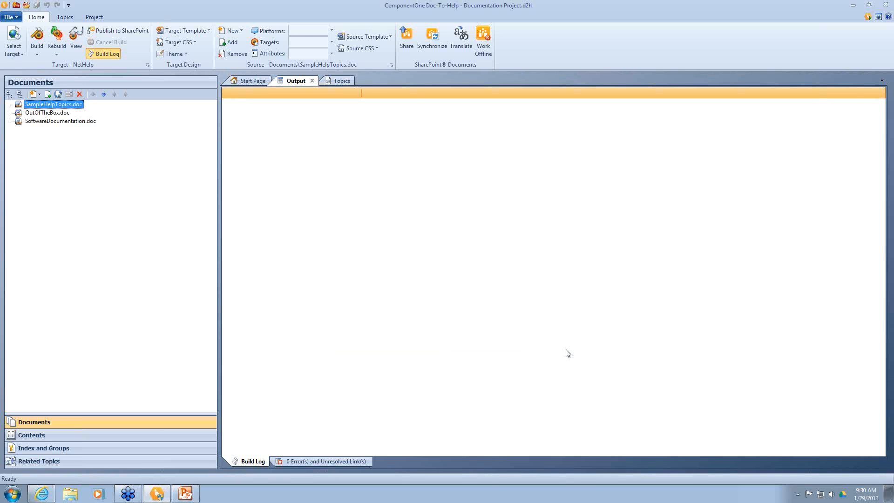
pyautogui.moveTo(39, 498)
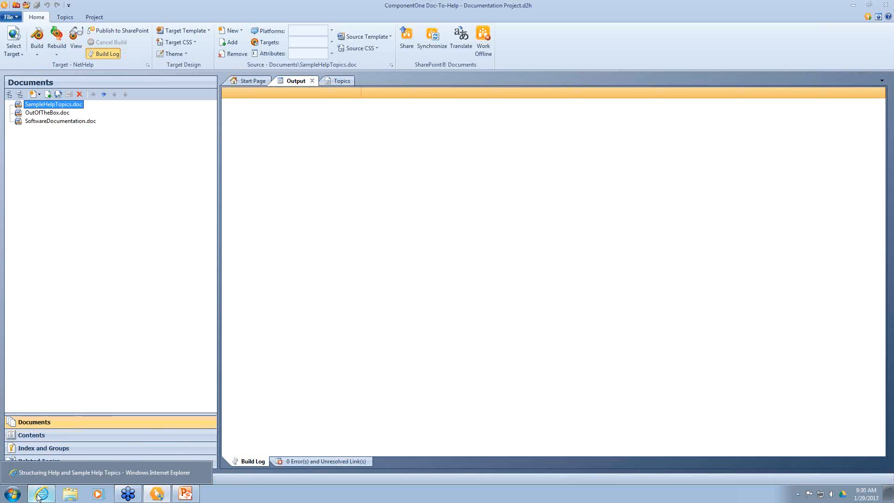
pyautogui.click(52, 476)
pyautogui.click(429, 45)
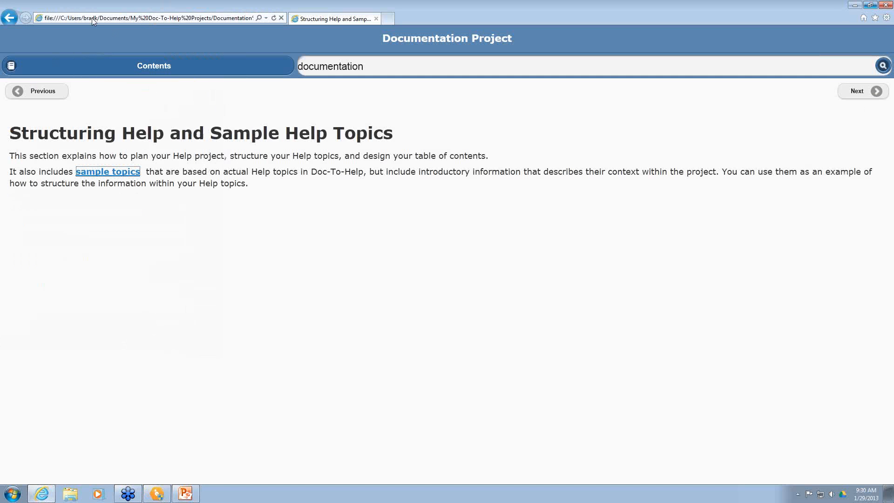
pyautogui.click(91, 18)
pyautogui.write('http')
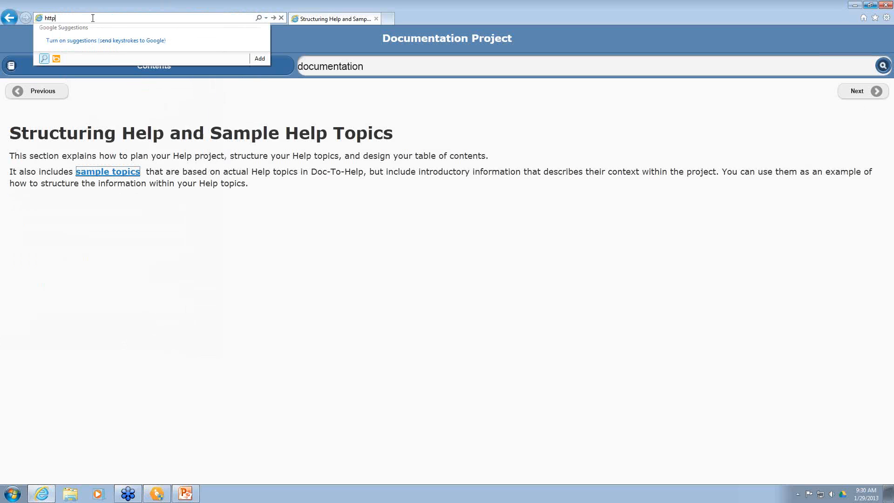
pyautogui.write('://publicfiles.componentone.com/')
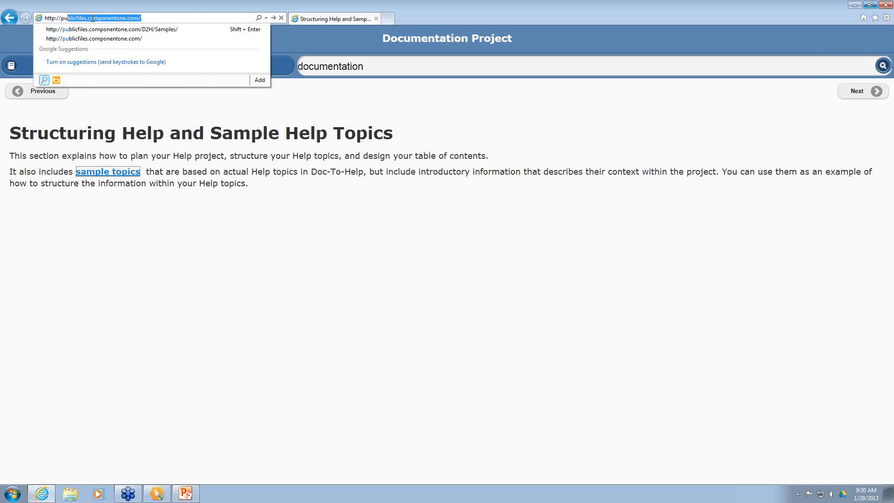
# Step: Load /D2H/Samples/, trim the address to /D2H/, and open the RTLNetHelp sample
pyautogui.press('Down')
pyautogui.press('Return')
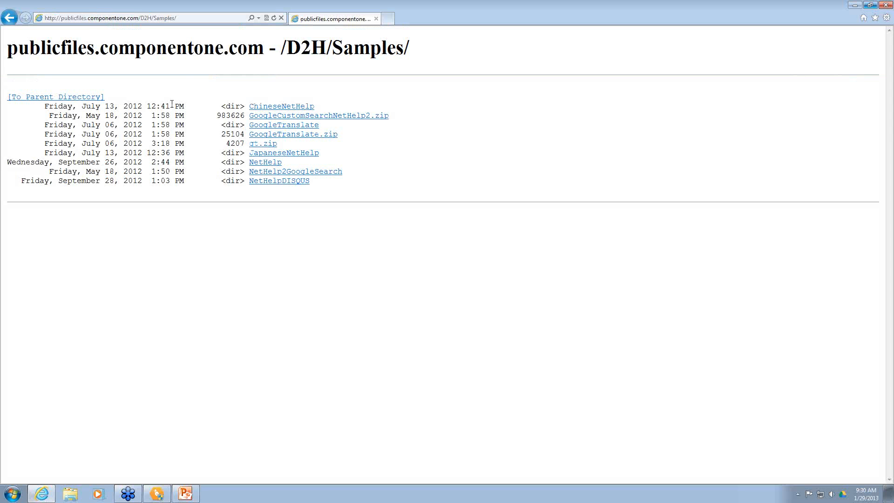
pyautogui.click(157, 19)
pyautogui.click(158, 18)
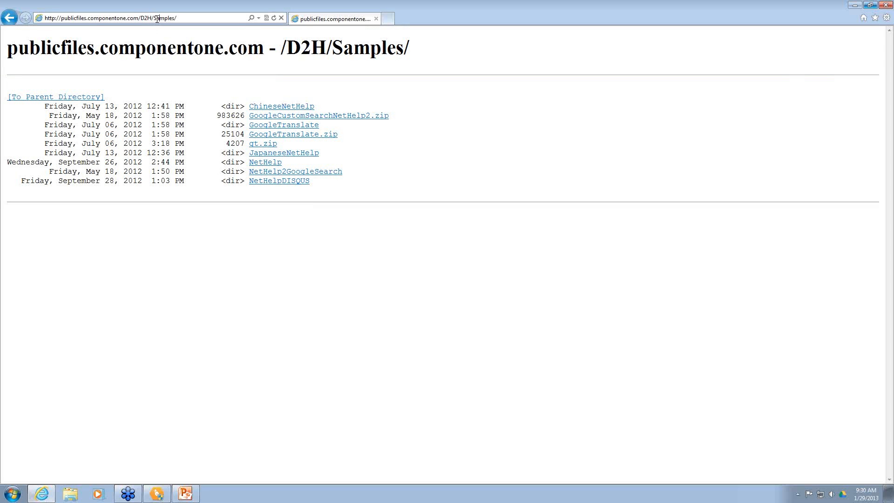
pyautogui.moveTo(154, 19); pyautogui.dragTo(178, 19)
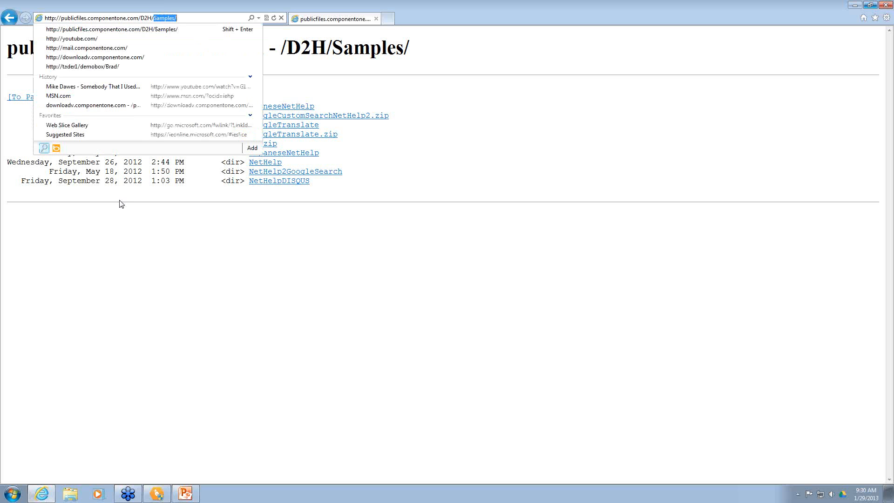
pyautogui.press('BackSpace')
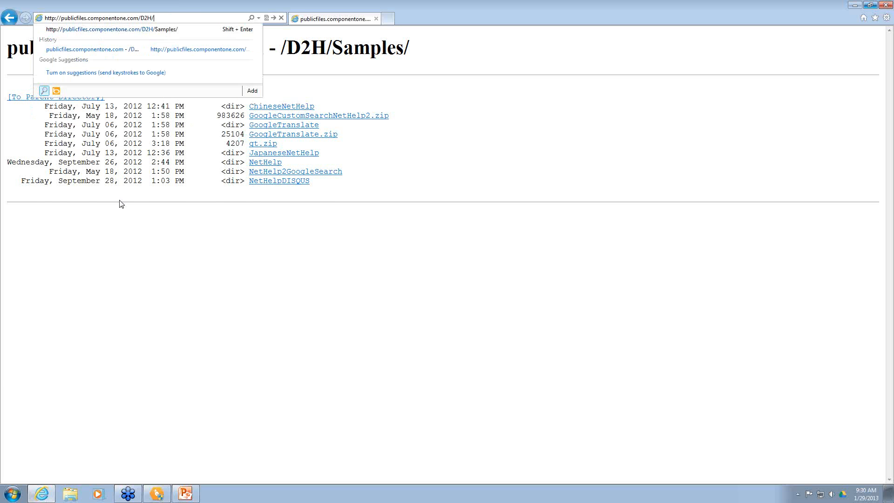
pyautogui.press('Return')
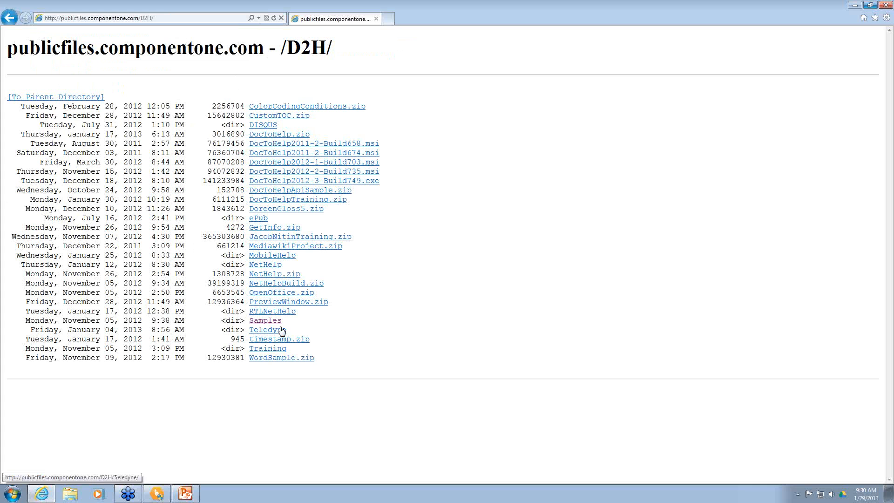
pyautogui.click(275, 312)
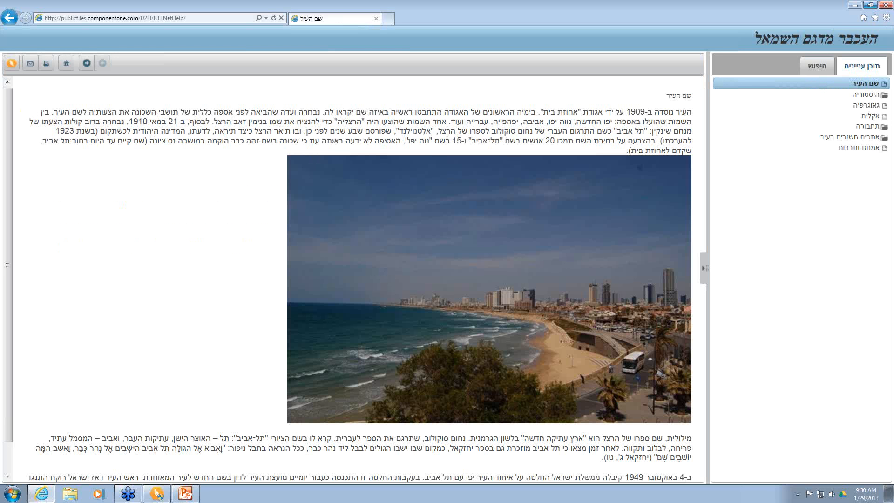
# Step: View the תחבורה, תשתיות כבישים and אוטובוסים topics, then go back one page
pyautogui.click(864, 127)
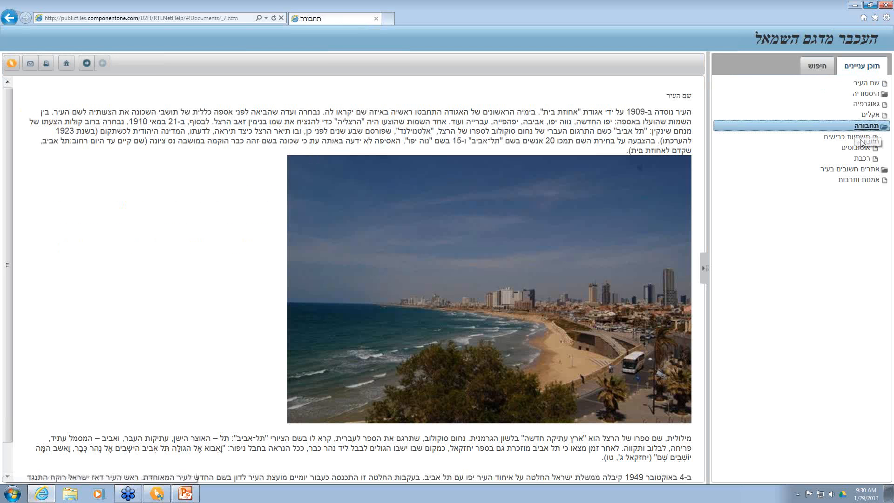
pyautogui.click(860, 138)
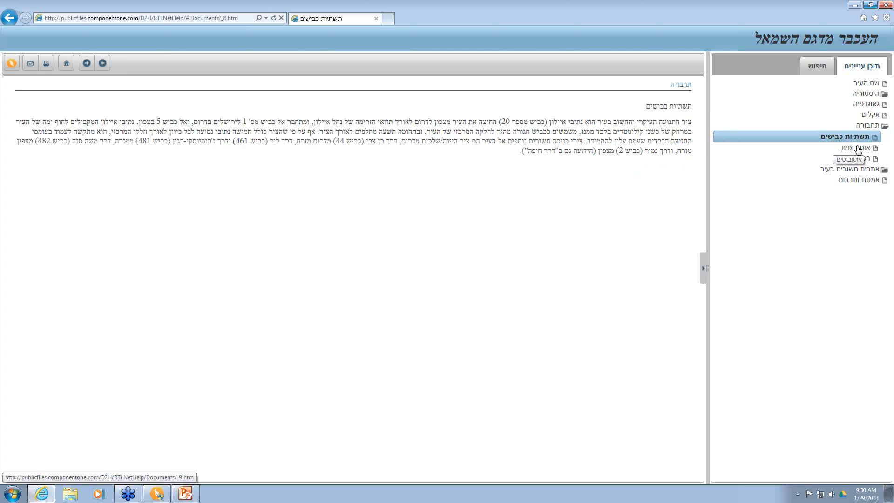
pyautogui.click(858, 148)
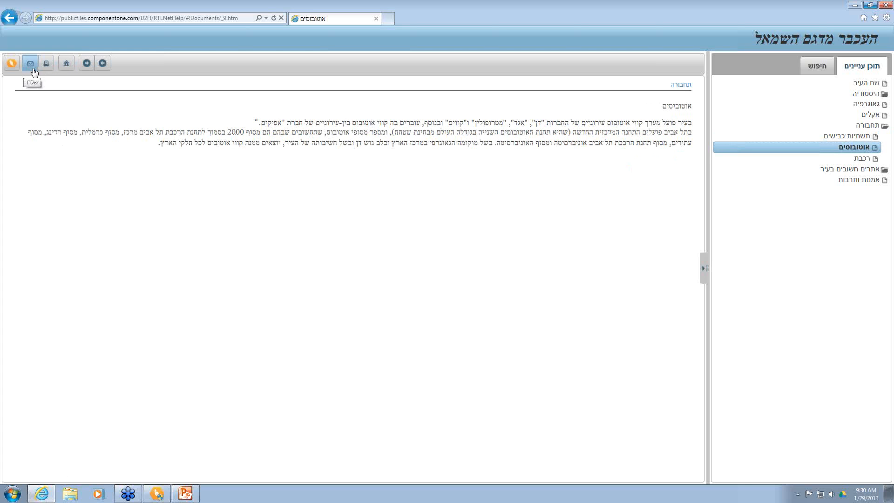
pyautogui.click(9, 18)
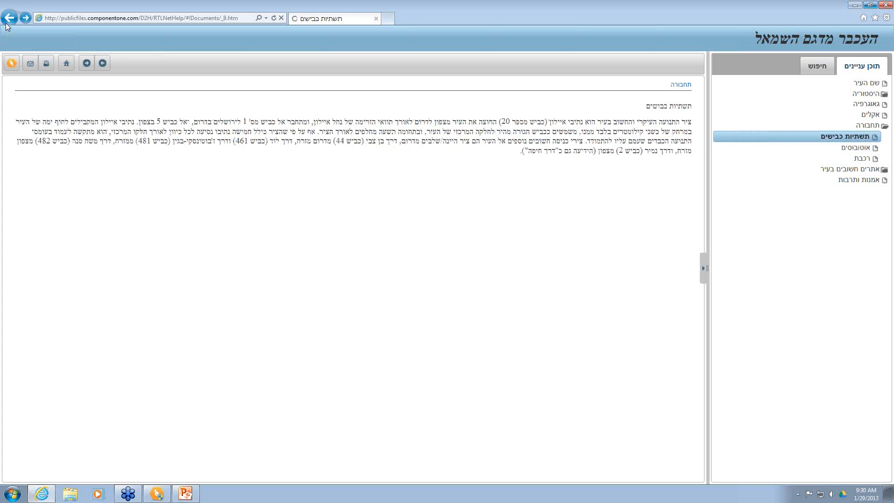
# Step: Trim the address back to the /D2H/ listing, load it, and open the Samples folder
pyautogui.click(161, 18)
pyautogui.click(160, 18)
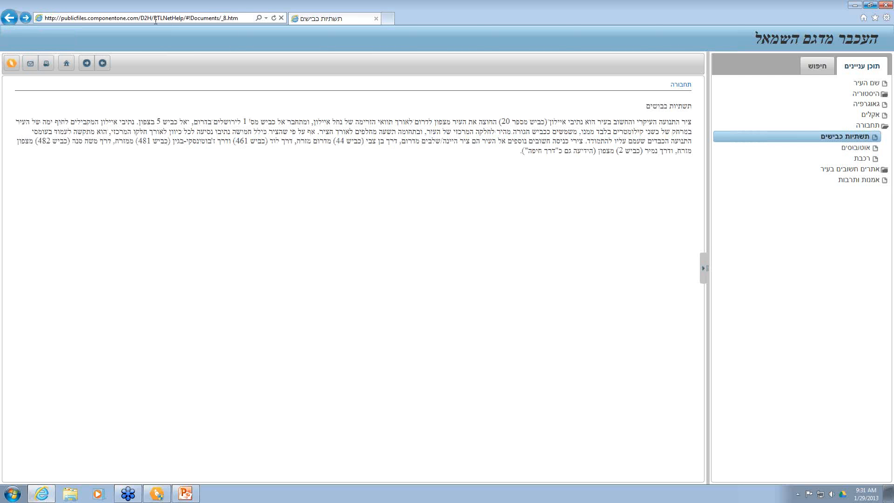
pyautogui.moveTo(155, 19); pyautogui.dragTo(239, 18)
pyautogui.press('BackSpace')
pyautogui.press('Return')
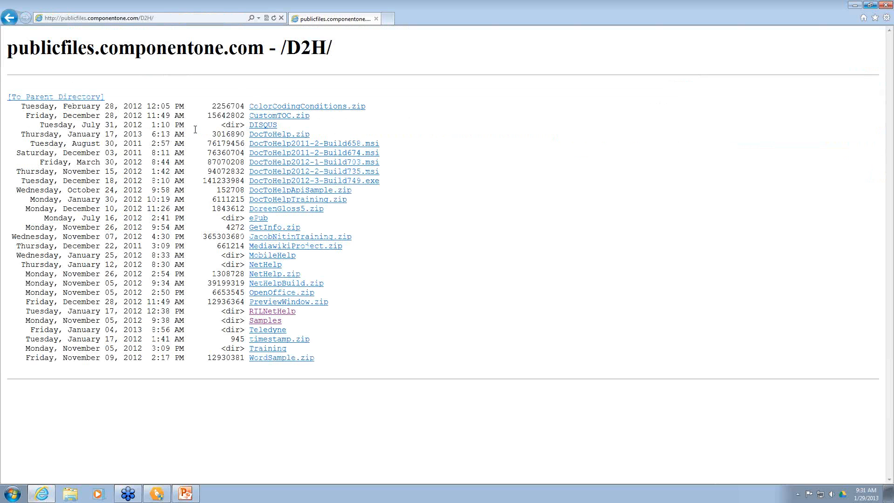
pyautogui.click(260, 321)
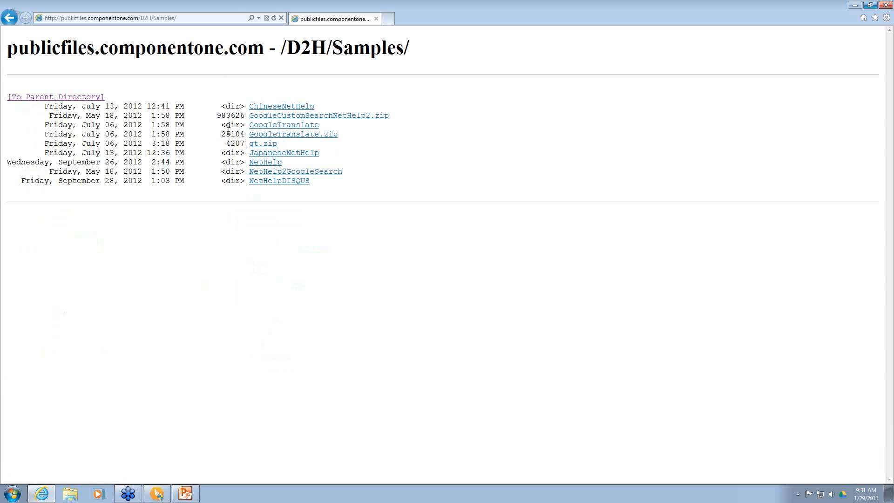
# Step: Open the ChineseNetHelp sample and browse the 发展, 环境, 历史沿革 and 历史上长安和咸阳 topics
pyautogui.click(269, 108)
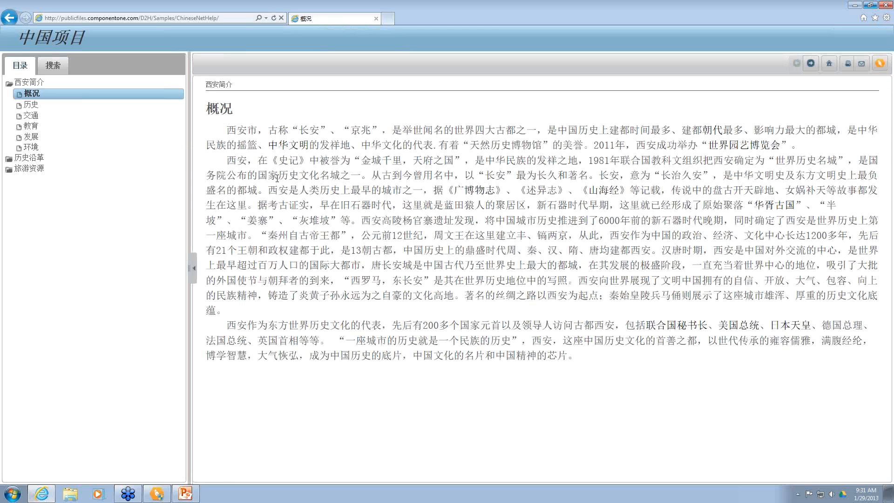
pyautogui.click(32, 136)
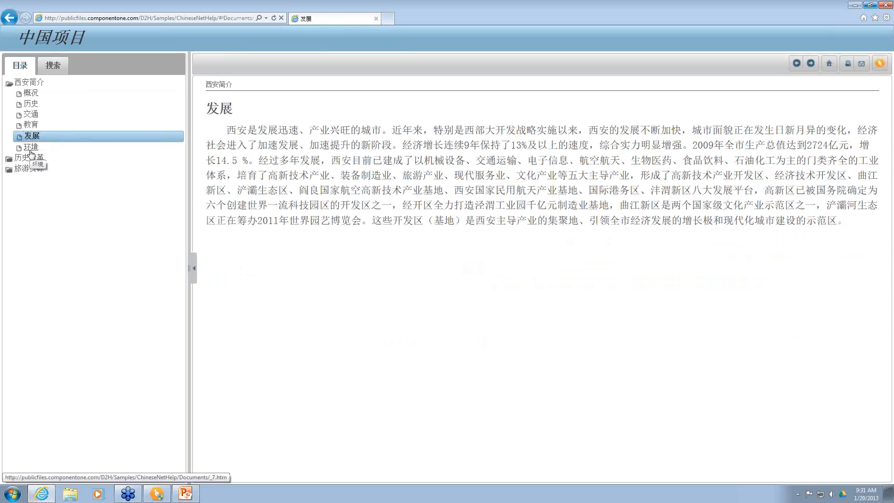
pyautogui.click(30, 148)
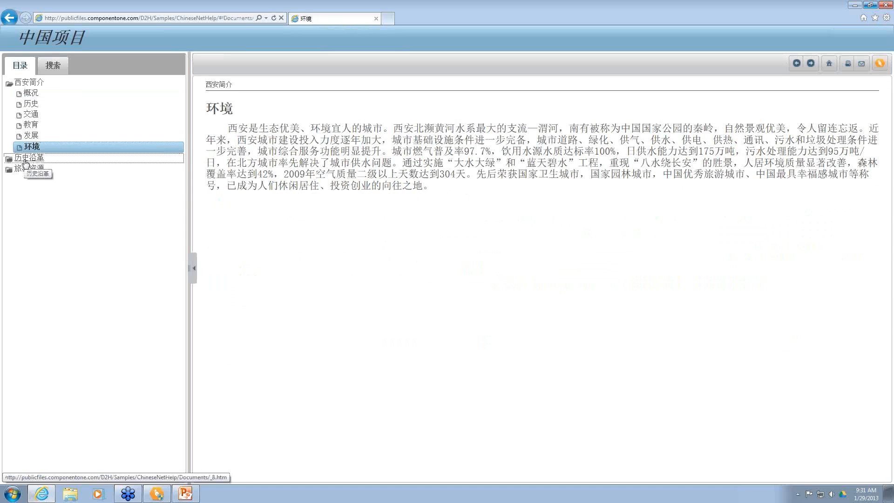
pyautogui.click(26, 160)
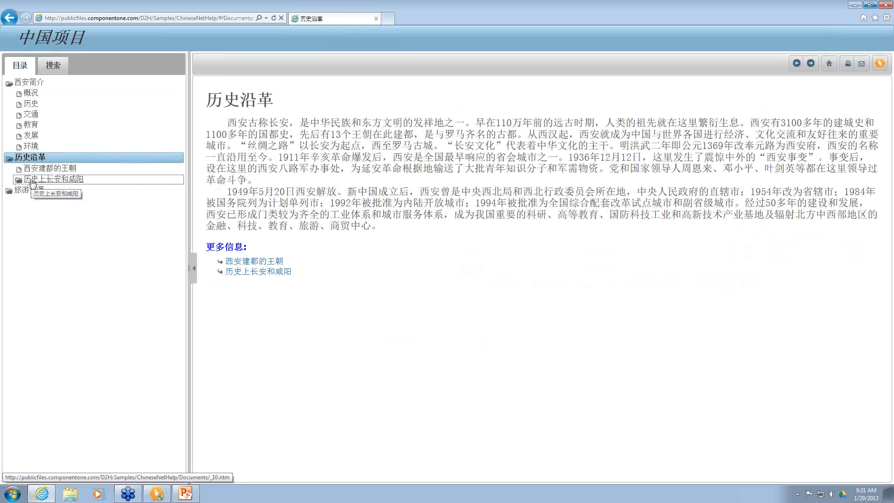
pyautogui.click(33, 181)
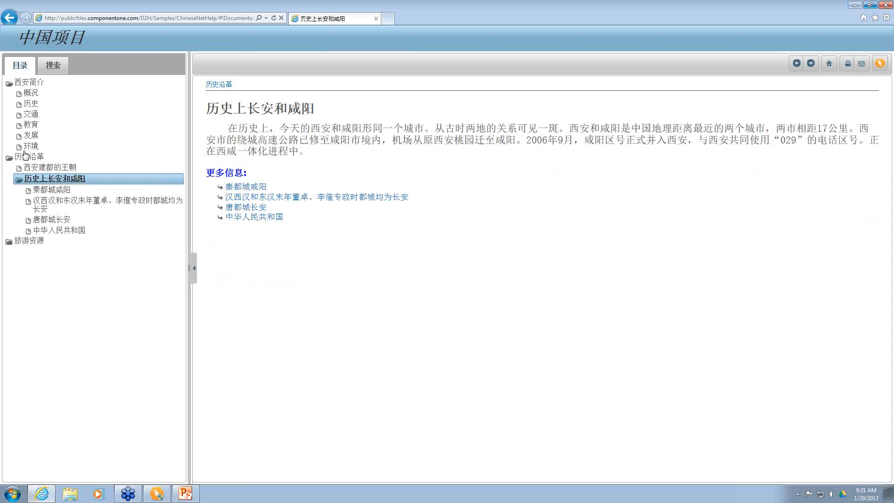
# Step: Trim the address back to /D2H/Samples/ to return to the samples listing
pyautogui.click(188, 18)
pyautogui.click(165, 18)
pyautogui.moveTo(157, 17); pyautogui.dragTo(250, 20)
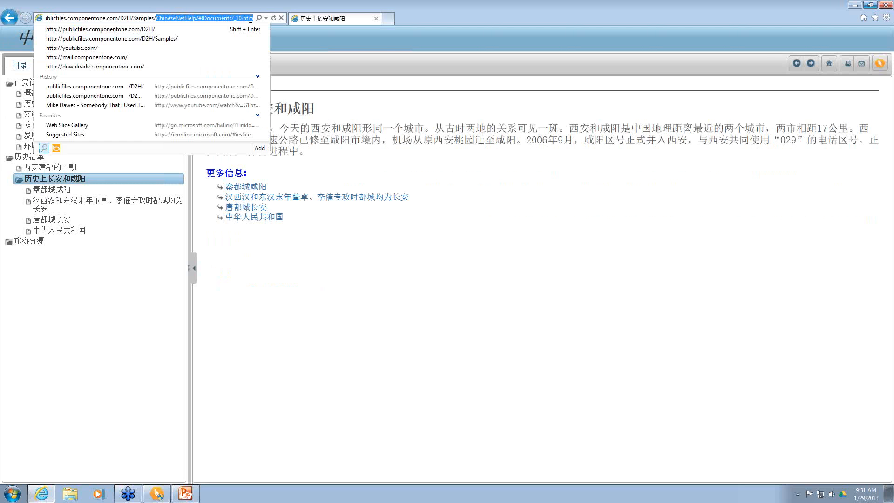
pyautogui.press('BackSpace')
pyautogui.press('Return')
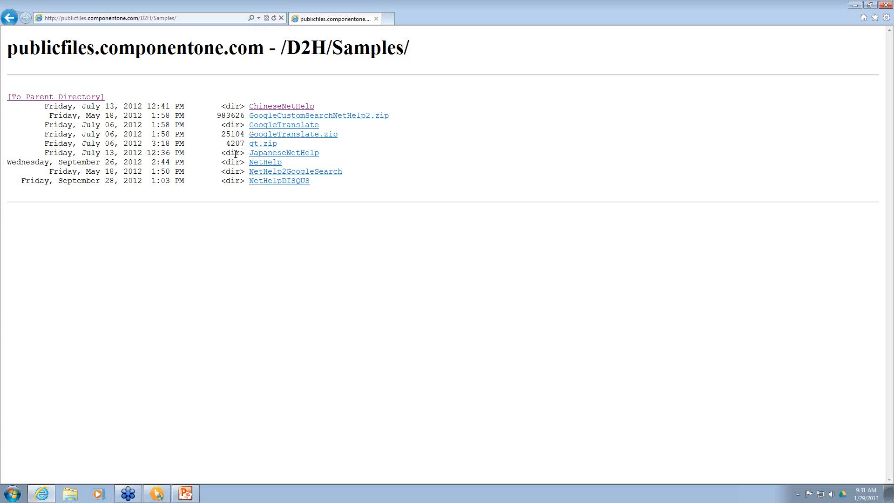
# Step: Open the JapaneseNetHelp sample, then trim the address back to the /D2H/Samples/ listing
pyautogui.click(284, 153)
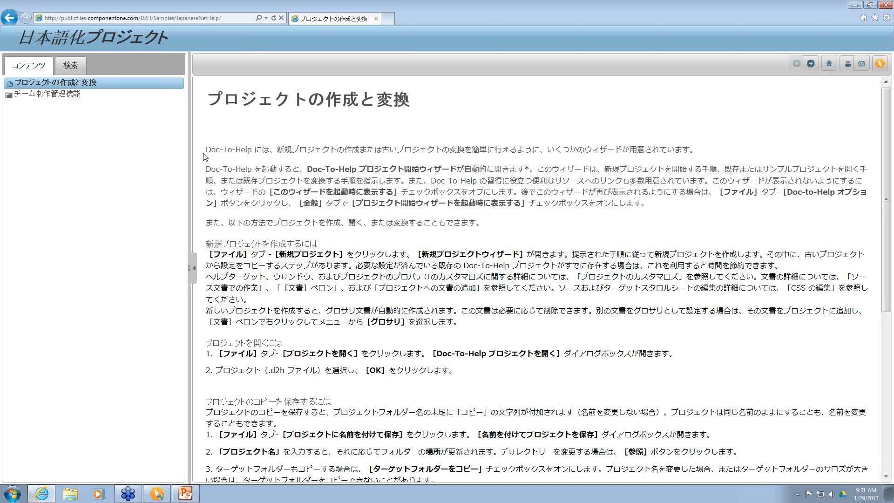
pyautogui.click(183, 17)
pyautogui.click(183, 17)
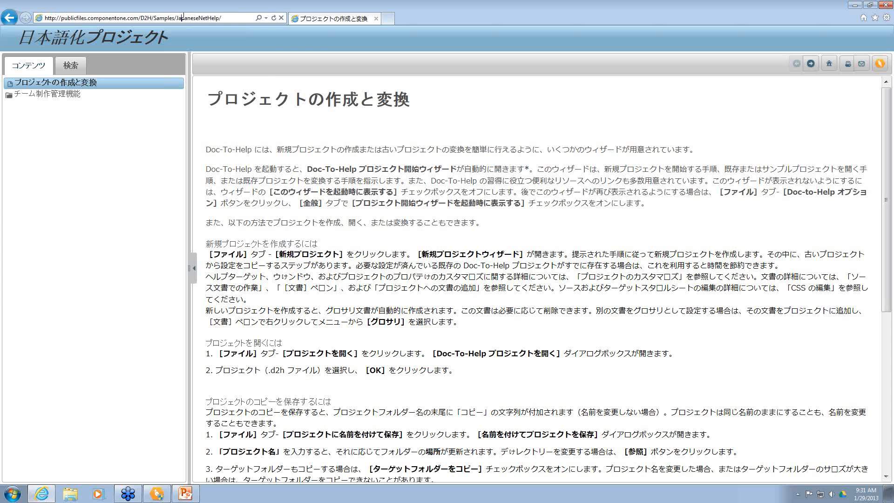
pyautogui.moveTo(176, 18); pyautogui.dragTo(239, 16)
pyautogui.press('BackSpace')
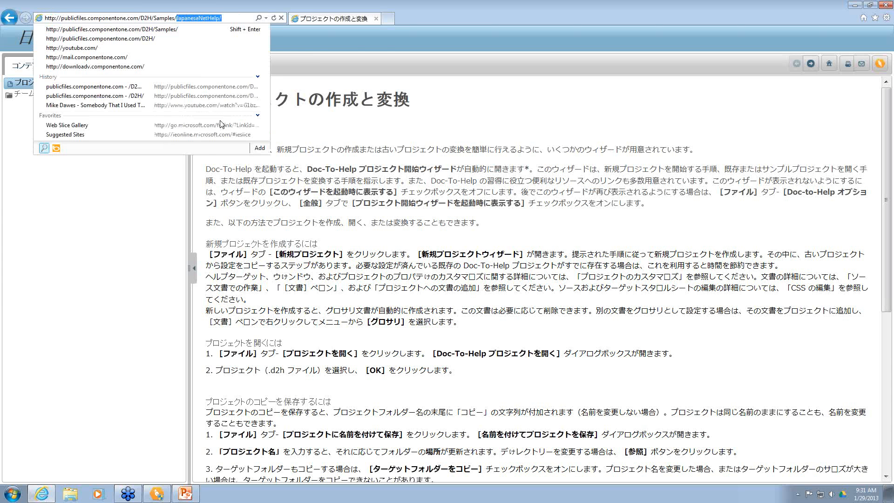
pyautogui.press('Return')
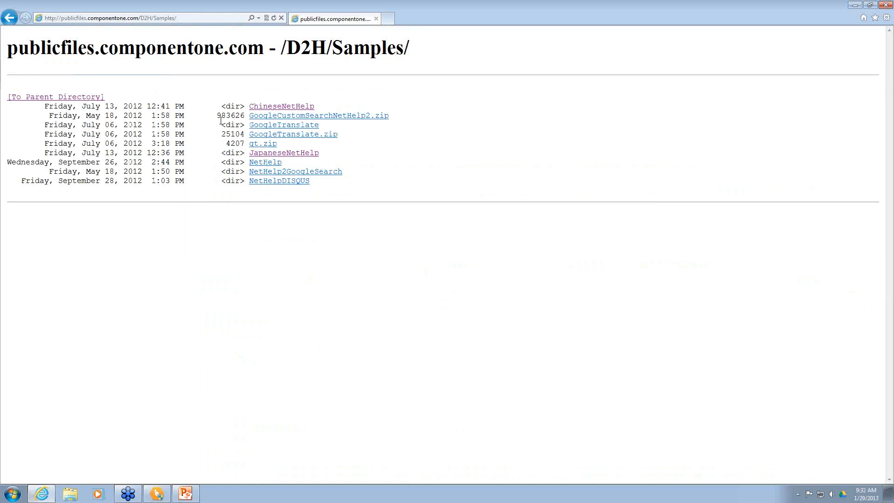
pyautogui.click(274, 126)
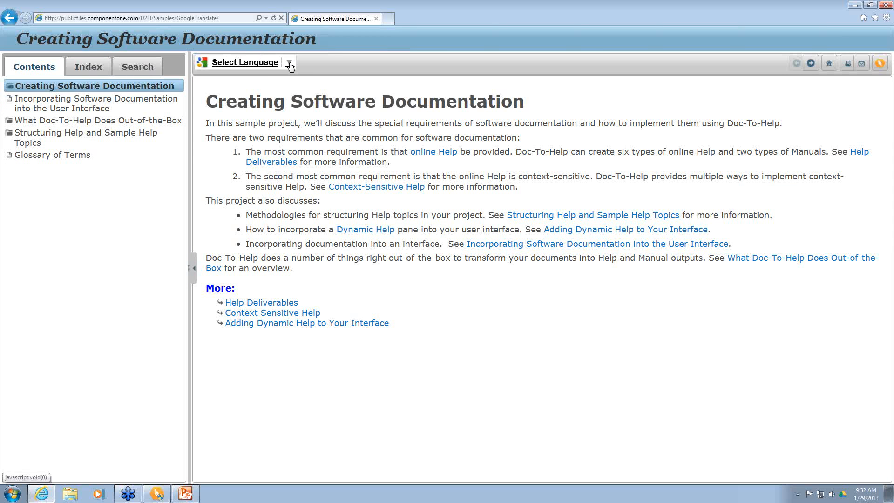
pyautogui.click(289, 64)
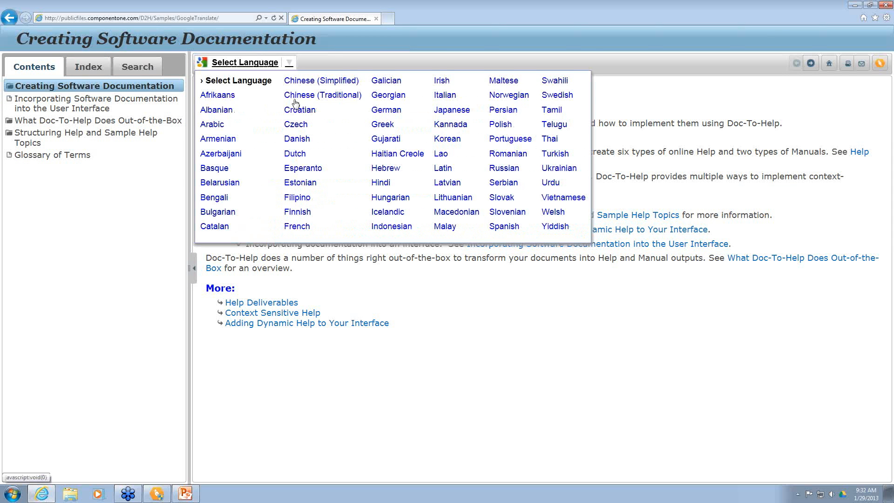
pyautogui.click(297, 124)
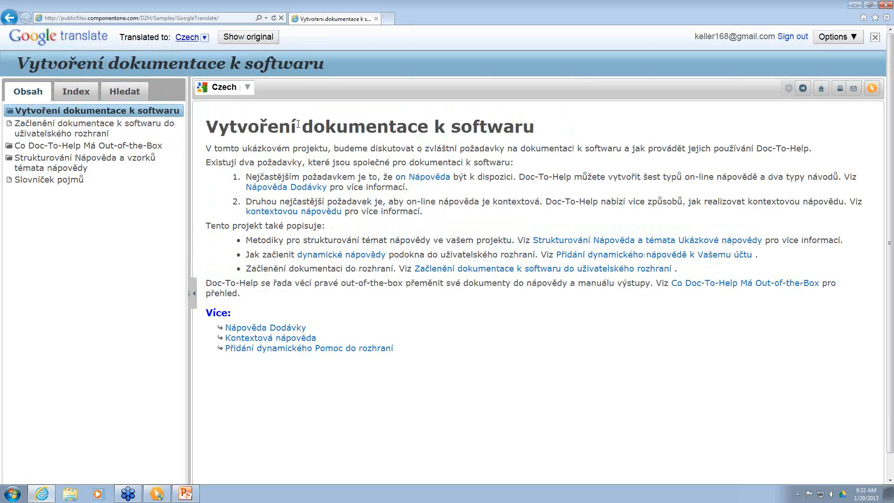
pyautogui.click(77, 136)
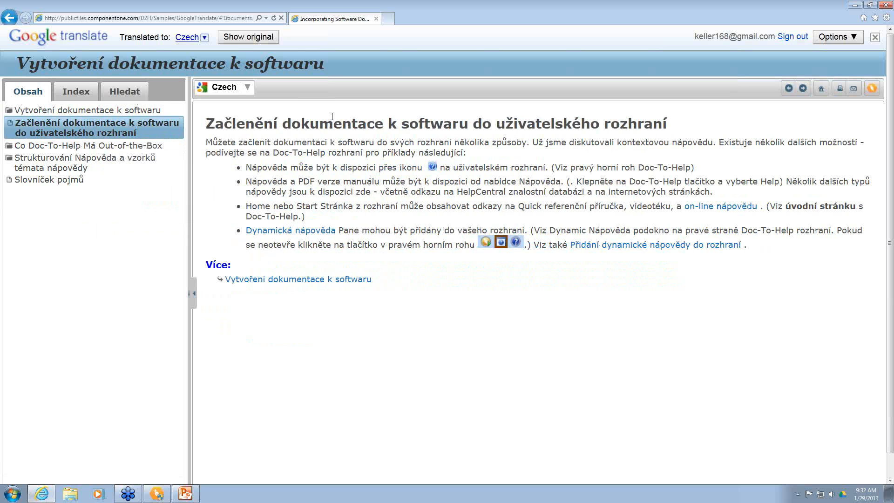
pyautogui.click(317, 280)
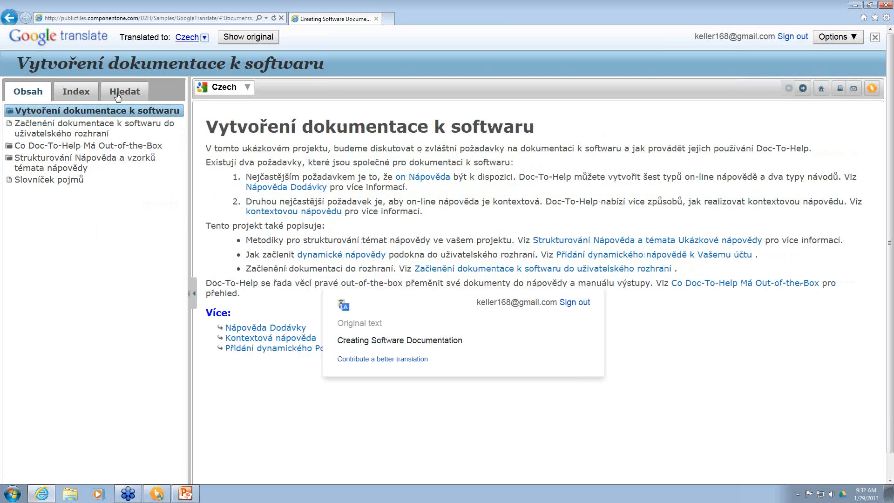
pyautogui.click(29, 93)
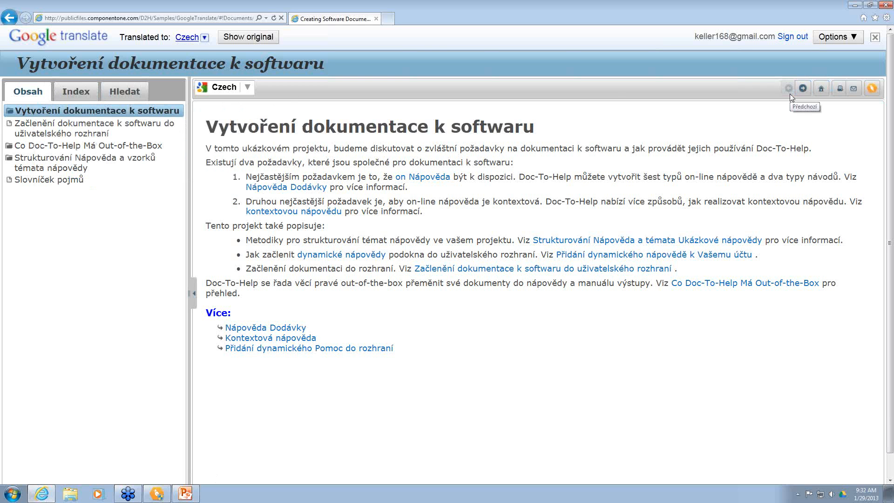
pyautogui.click(247, 90)
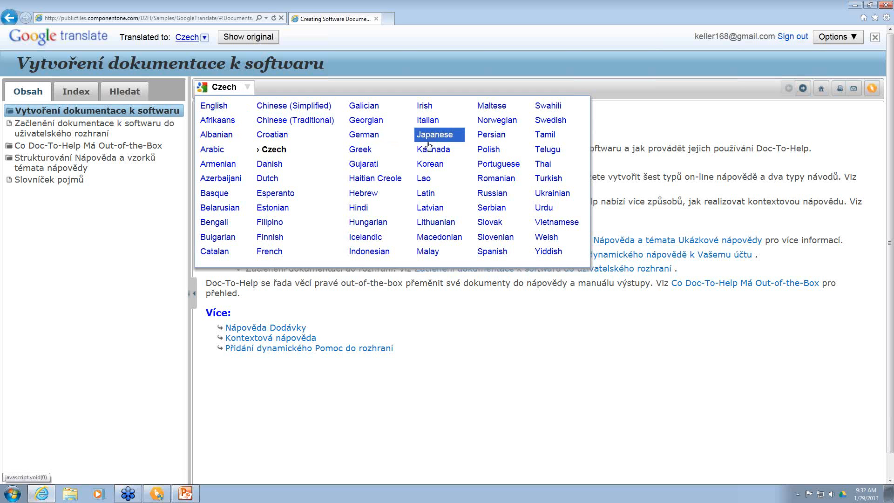
pyautogui.click(424, 180)
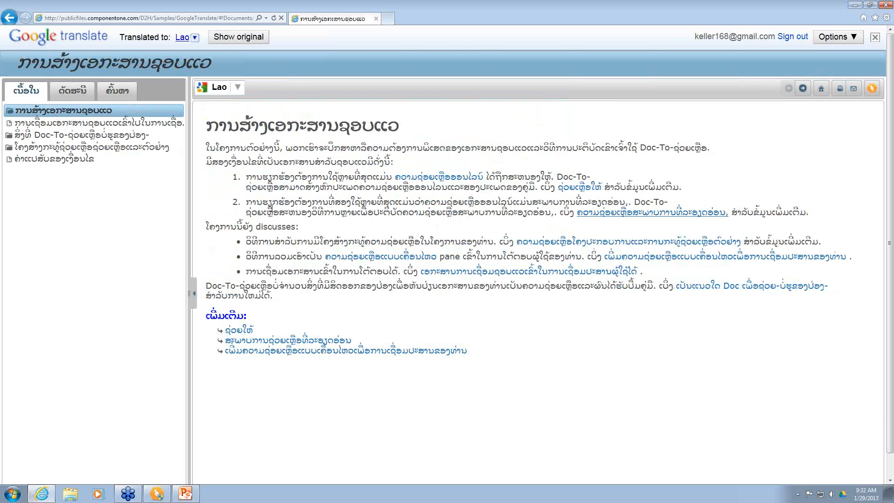
pyautogui.moveTo(271, 208)
pyautogui.click(220, 19)
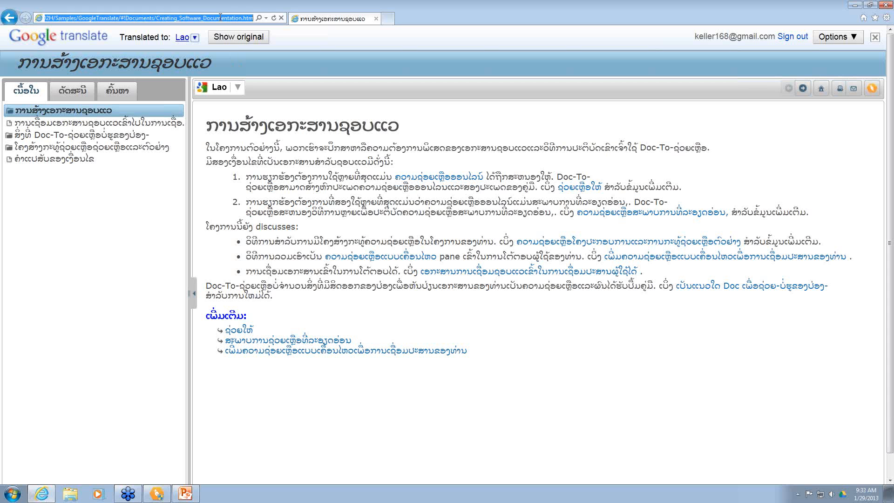
pyautogui.click(221, 19)
pyautogui.moveTo(118, 18); pyautogui.dragTo(211, 18)
pyautogui.moveTo(82, 19); pyautogui.dragTo(287, 21)
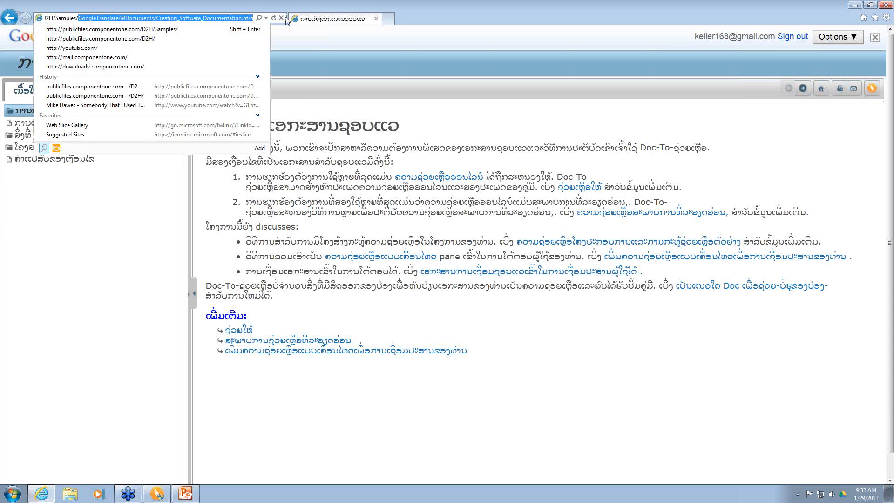
pyautogui.press('BackSpace')
pyautogui.press('Return')
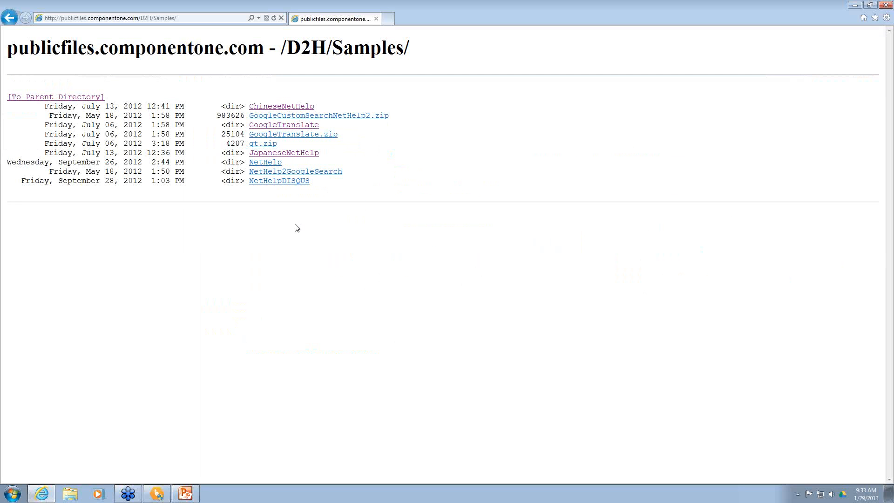
# Step: Open the NetHelpDISQUS sample and write the comment 'What a great sample!'
pyautogui.click(268, 182)
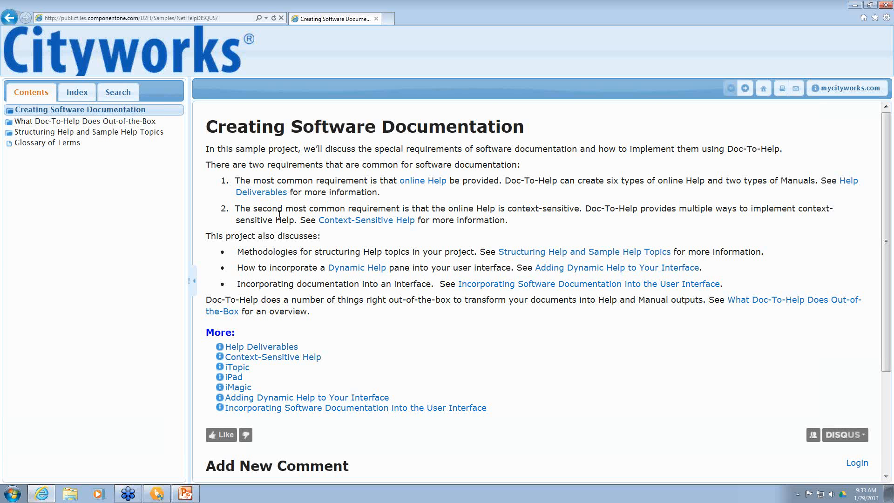
pyautogui.scroll(-3, 280, 215)
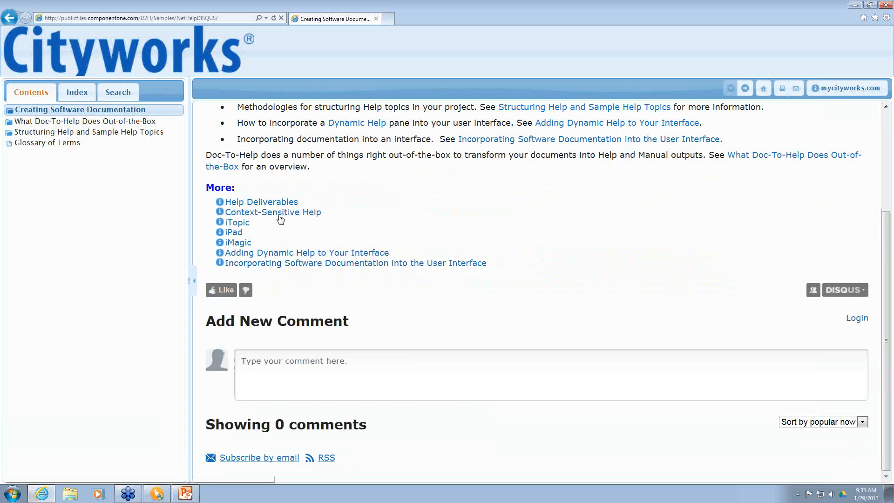
pyautogui.click(265, 358)
pyautogui.write('w')
pyautogui.press('BackSpace')
pyautogui.write('What a great sample!')
pyautogui.press('Return')
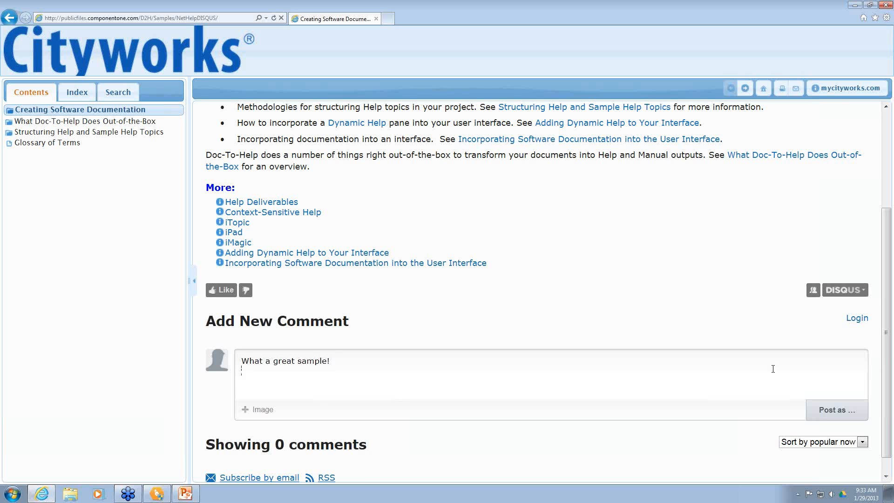
# Step: Post the comment as a guest with an e-mail address and check the comment section
pyautogui.click(819, 410)
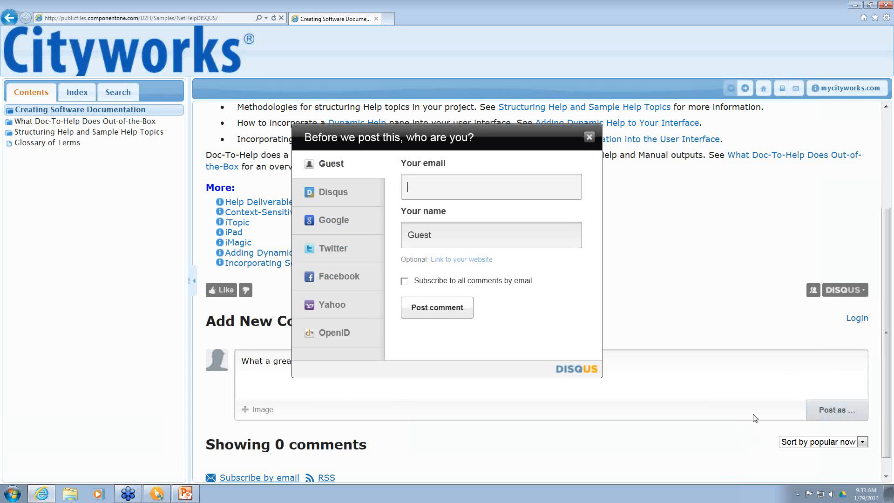
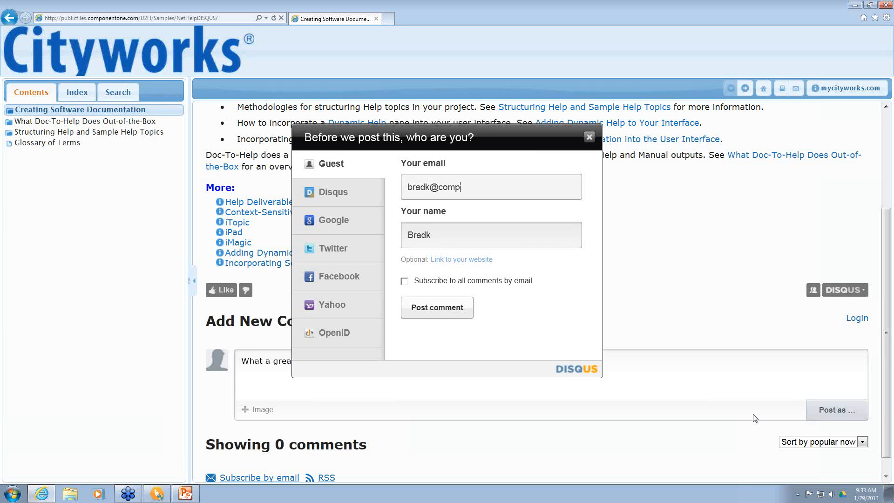
pyautogui.click(443, 318)
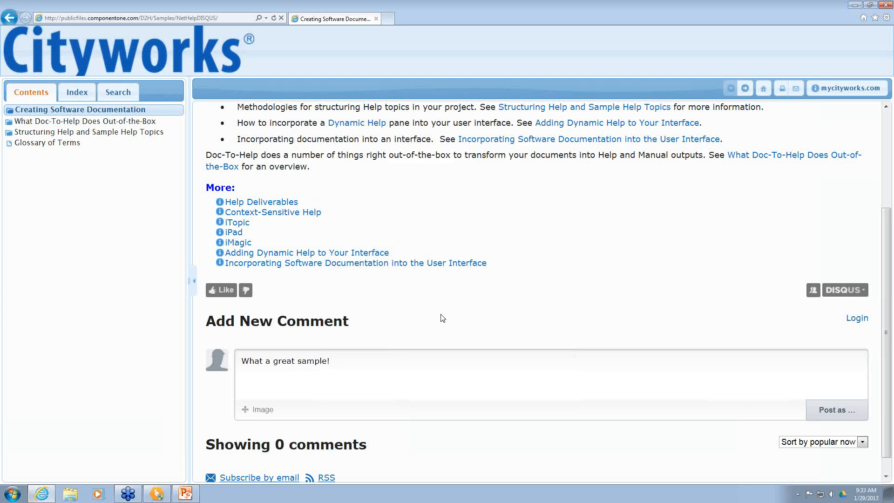
pyautogui.scroll(-2, 443, 318)
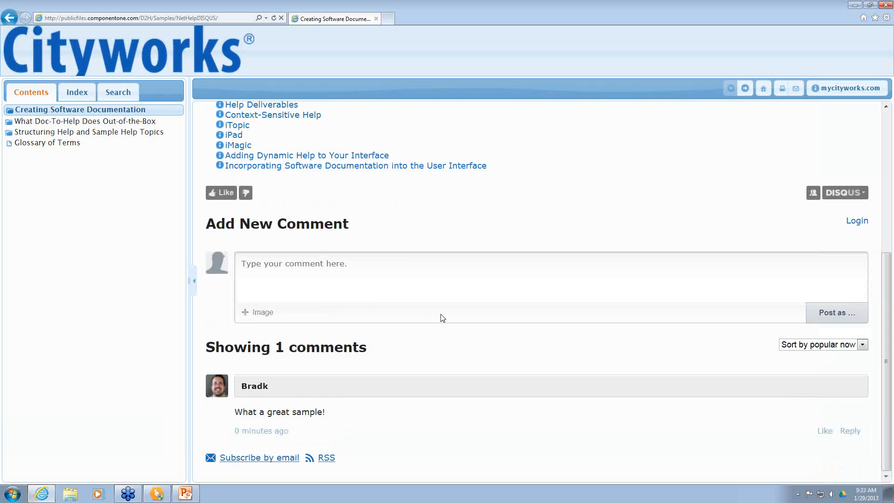
pyautogui.scroll(5, 442, 318)
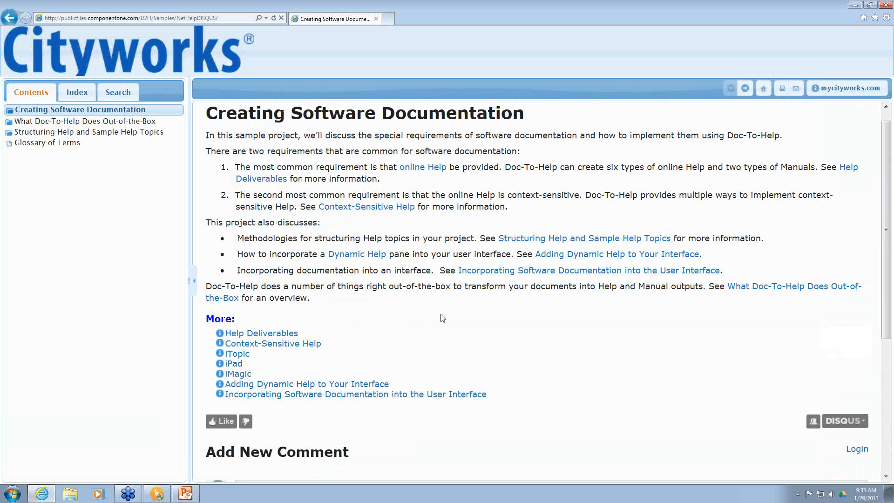
pyautogui.scroll(-2, 442, 318)
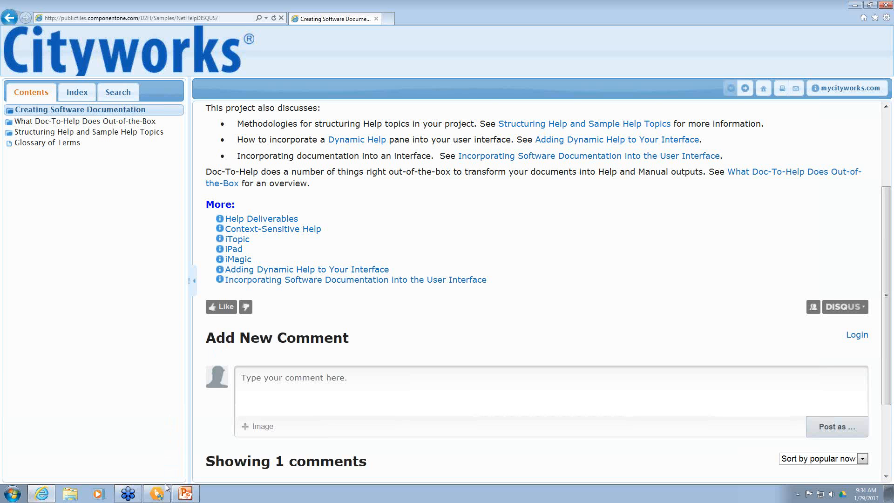
# Step: In Doc-To-Help, open the Help Targets settings and launch the Transformation Wizard for NetHelp
pyautogui.moveTo(163, 491)
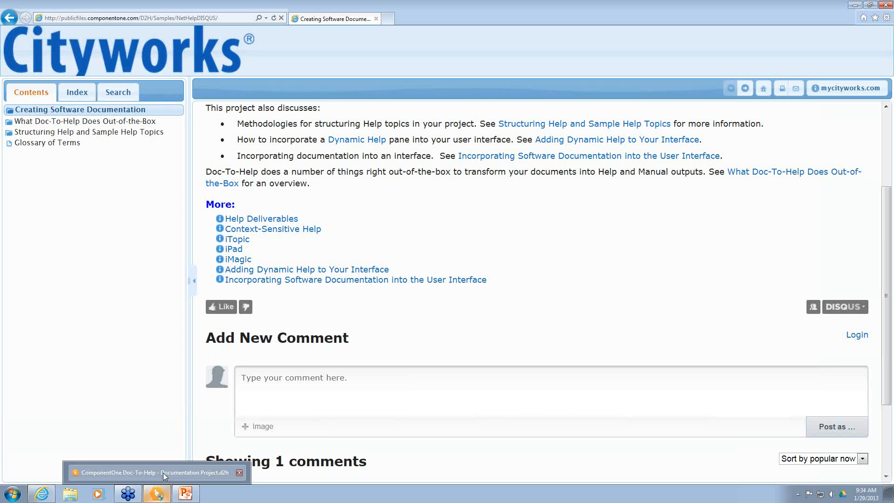
pyautogui.click(163, 473)
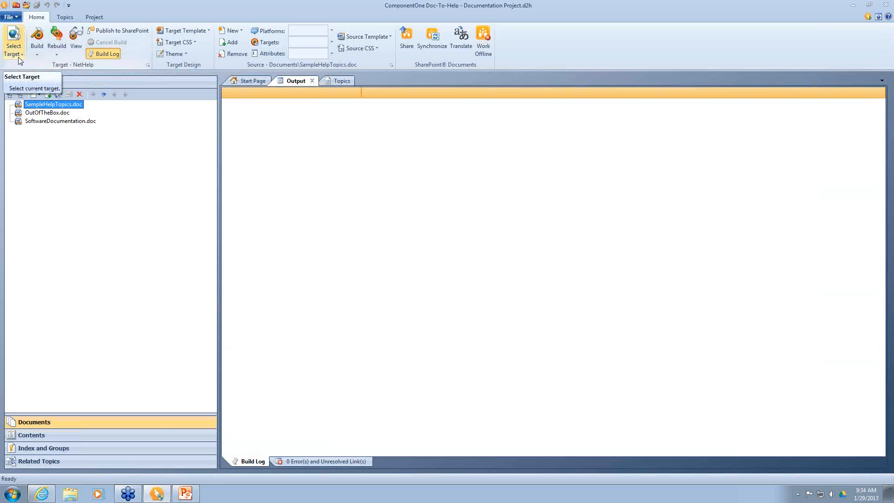
pyautogui.click(19, 58)
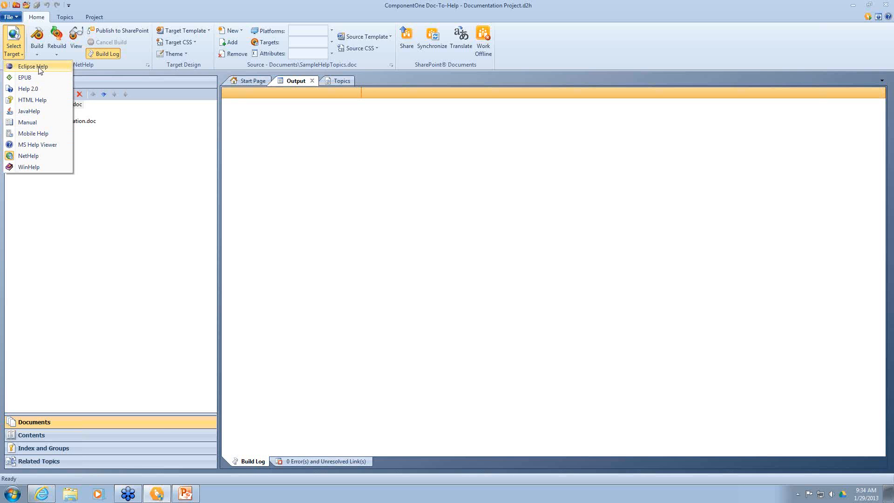
pyautogui.click(94, 66)
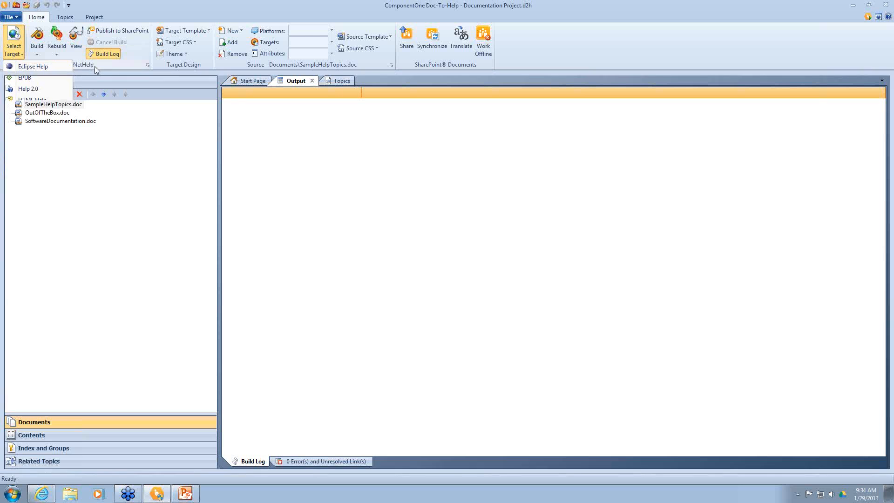
pyautogui.click(148, 65)
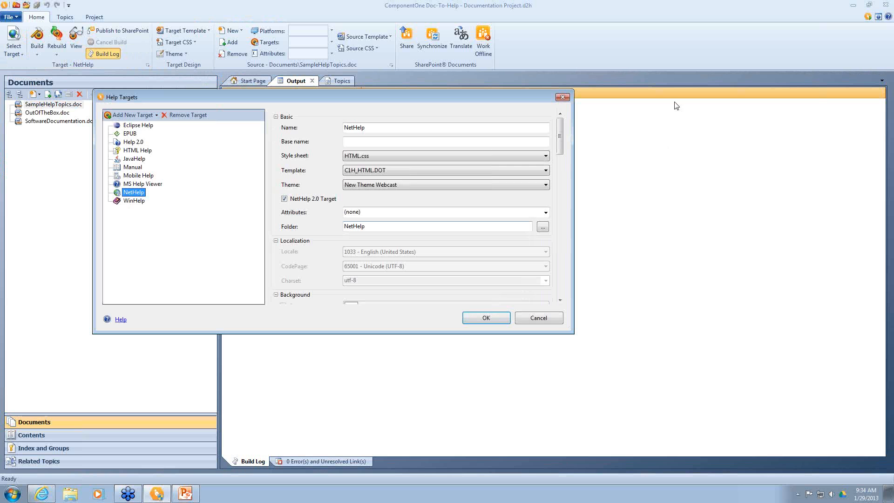
pyautogui.moveTo(560, 140); pyautogui.dragTo(563, 219)
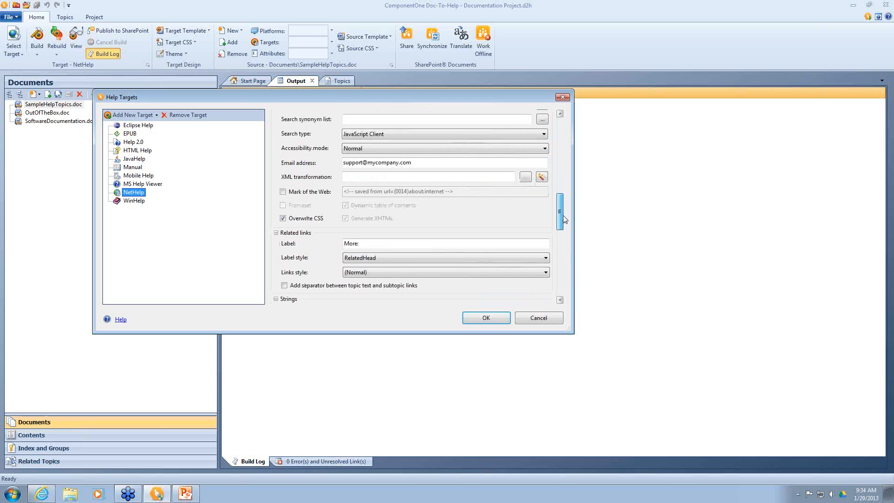
pyautogui.click(543, 180)
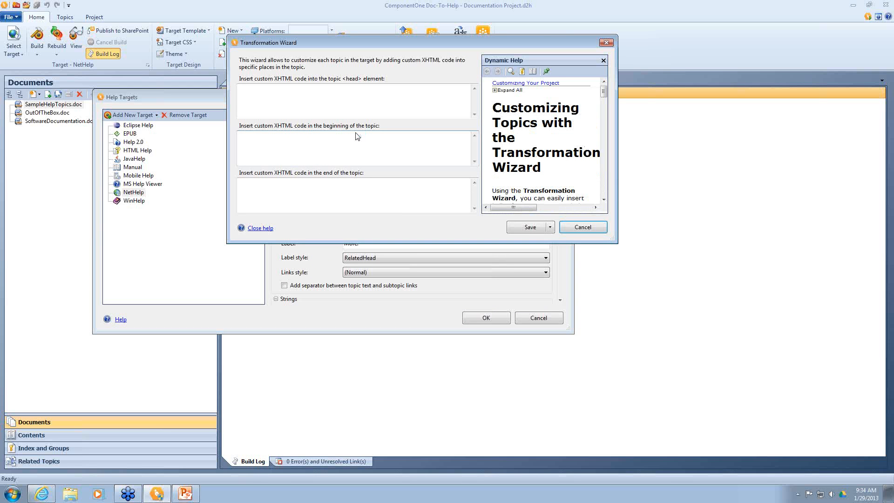
# Step: Enter <b>HELLO WORLD!</b> as the beginning-of-topic code in the Transformation Wizard
pyautogui.click(243, 93)
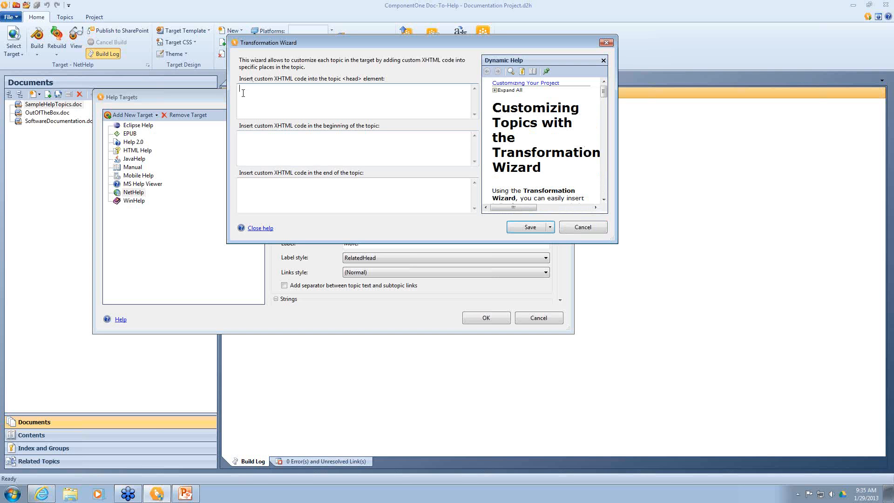
pyautogui.click(253, 146)
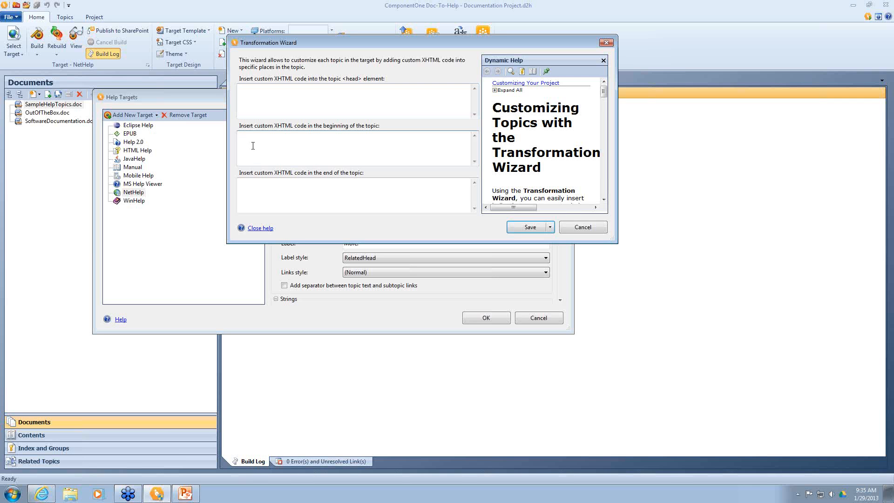
pyautogui.click(264, 184)
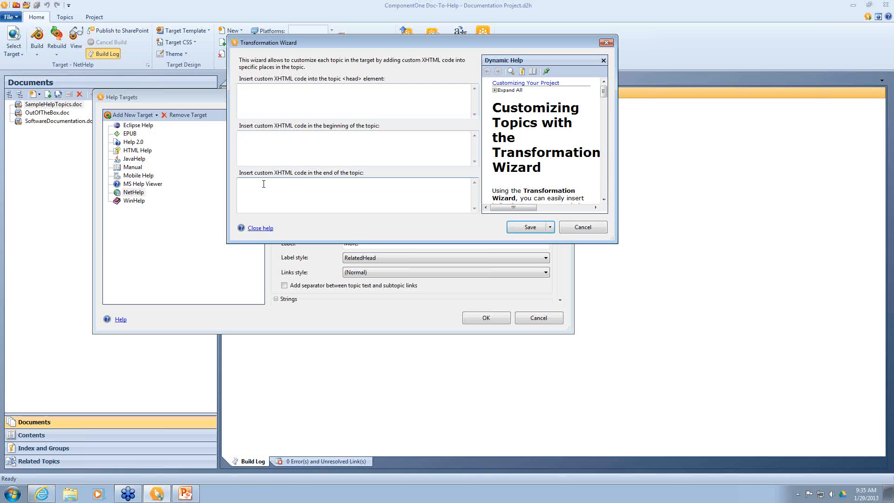
pyautogui.click(242, 138)
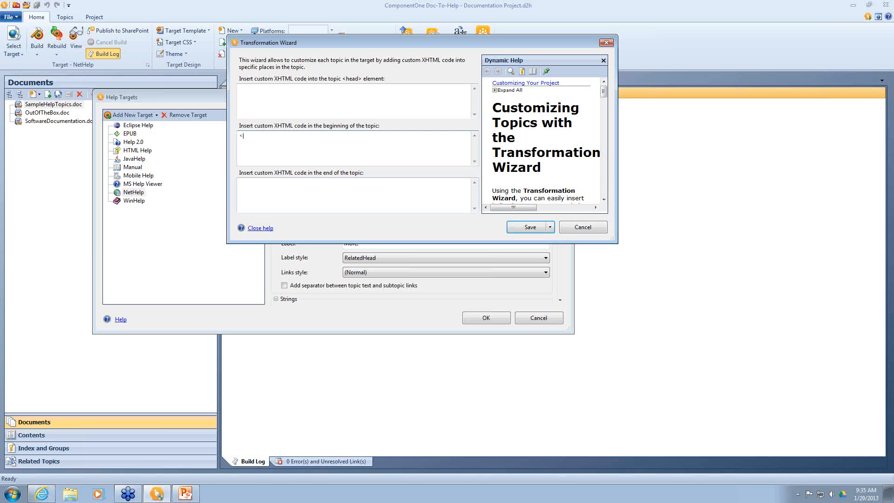
pyautogui.write('<b>')
pyautogui.press('capslock')
pyautogui.write('HELLO WORL')
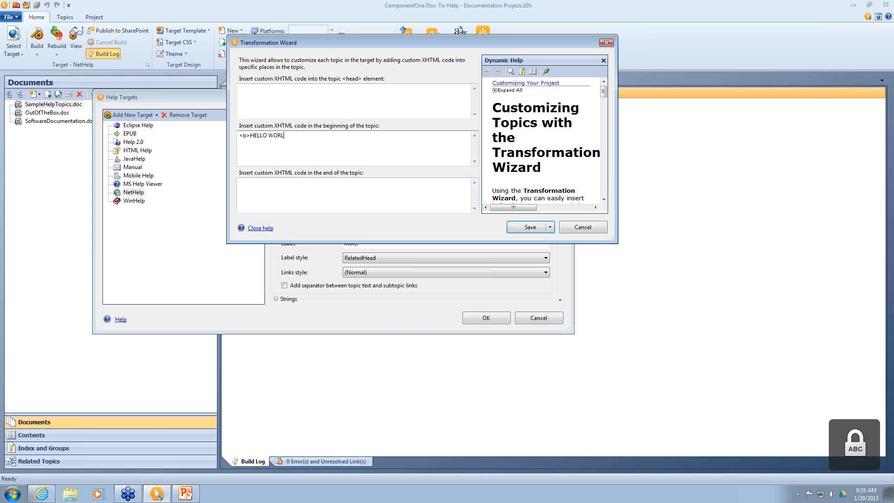
pyautogui.write('D!</')
pyautogui.press('capslock')
pyautogui.write('p>')
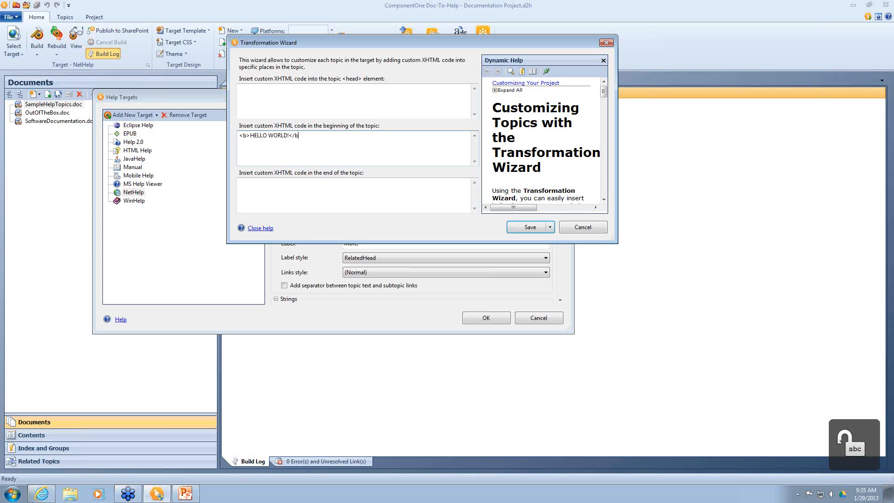
pyautogui.press('BackSpace')
pyautogui.write('>')
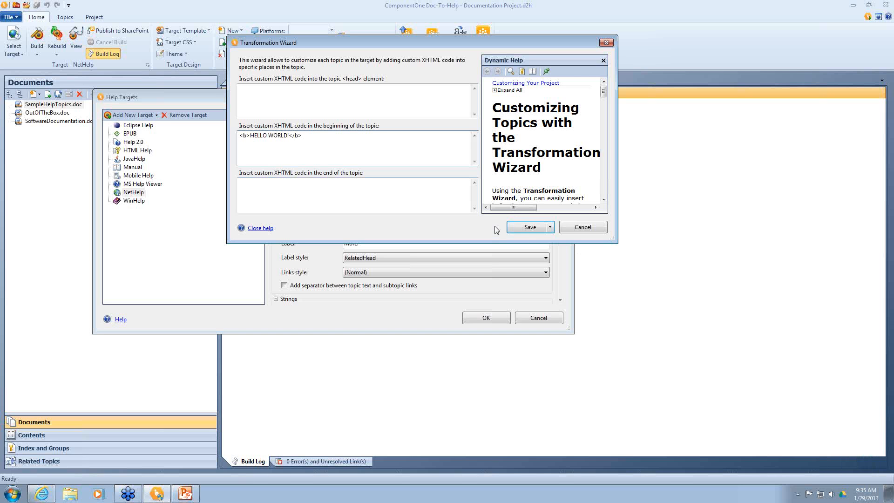
# Step: Save the transformation as HelloWorld.config and confirm the Help Targets settings
pyautogui.click(528, 228)
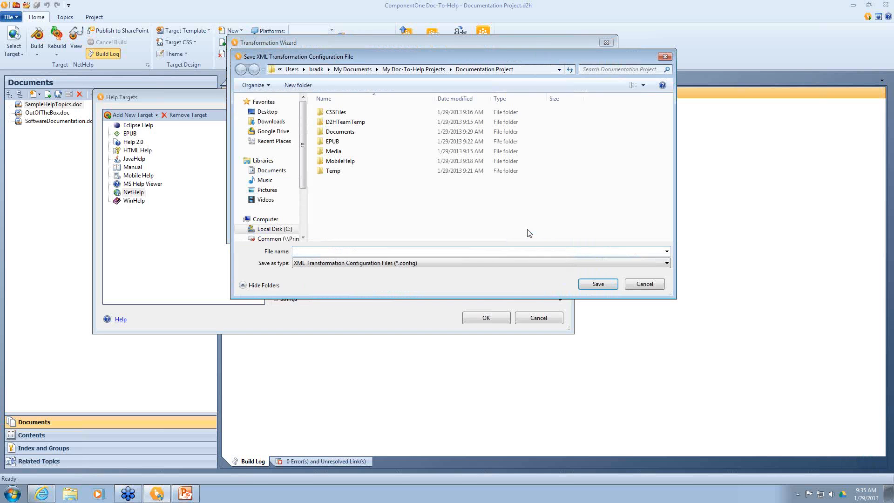
pyautogui.write('HelloWr')
pyautogui.press('BackSpace')
pyautogui.write('orld')
pyautogui.press('Return')
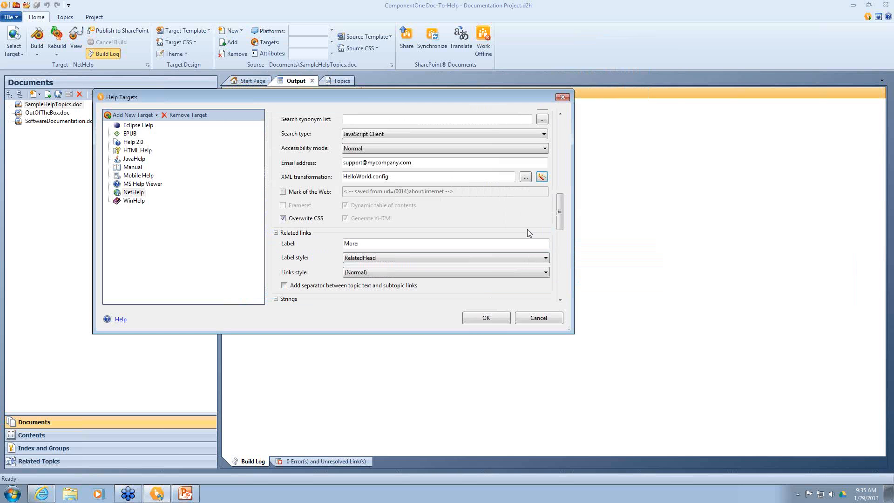
pyautogui.click(481, 318)
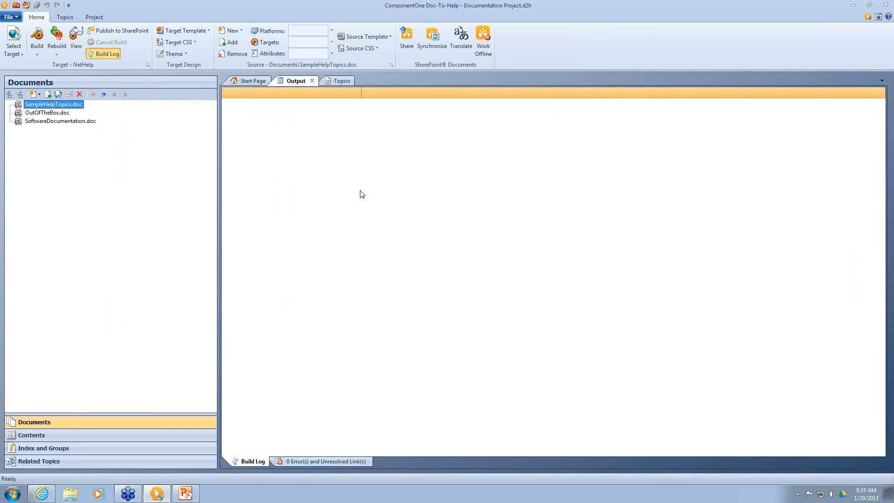
# Step: Make HTML Help the active target, assign HelloWorld.config as its XML transformation, and rebuild
pyautogui.click(12, 55)
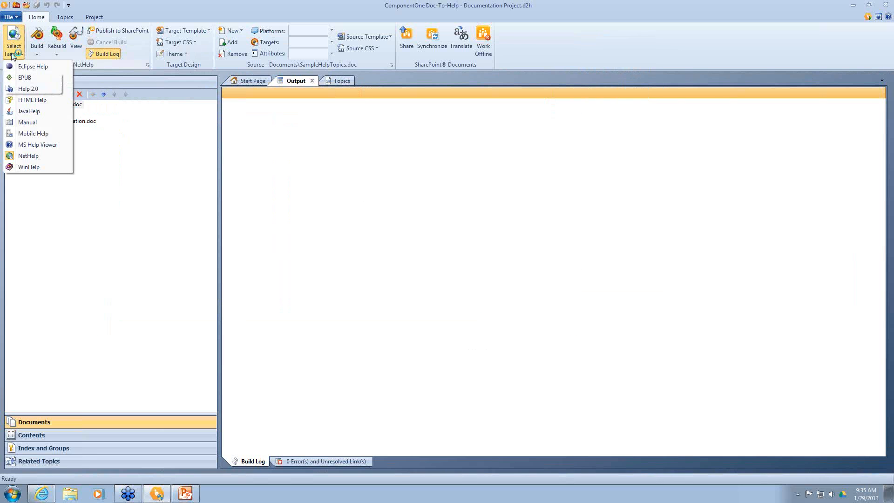
pyautogui.click(16, 106)
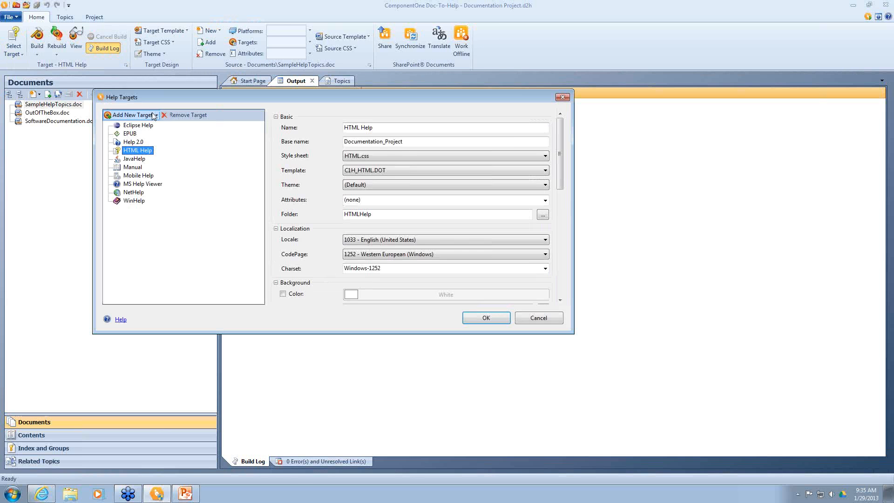
pyautogui.moveTo(560, 161); pyautogui.dragTo(567, 223)
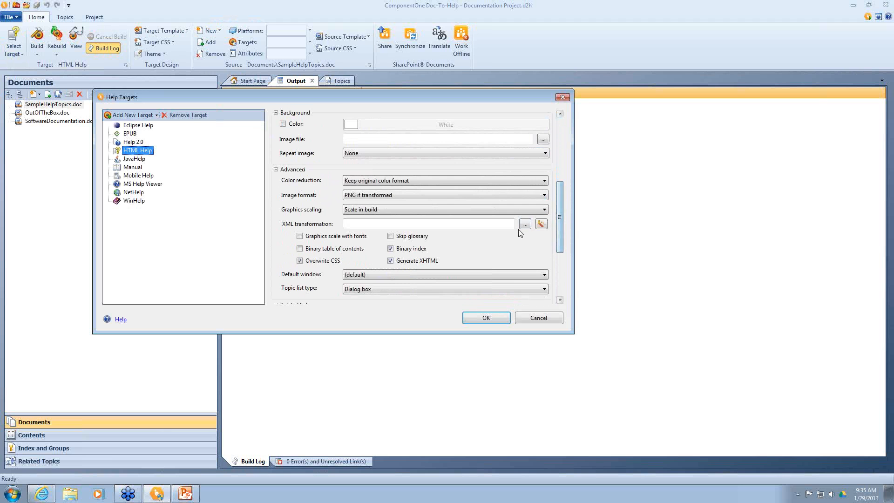
pyautogui.click(524, 223)
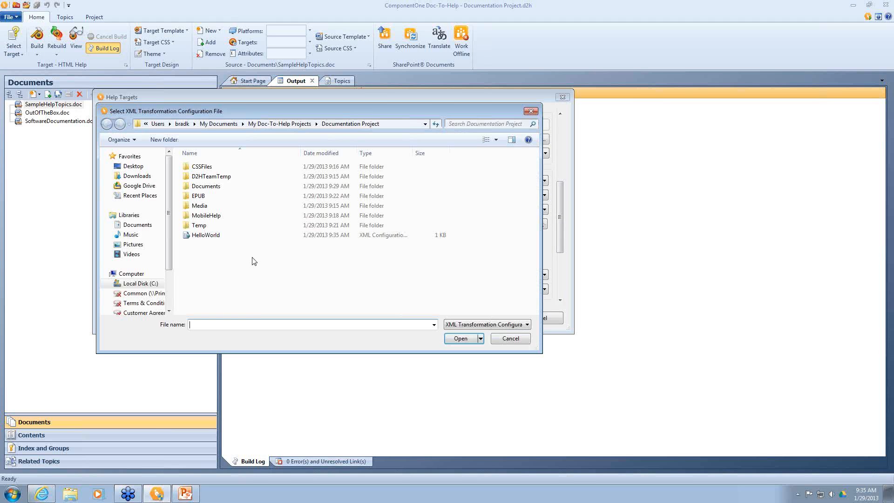
pyautogui.click(206, 237)
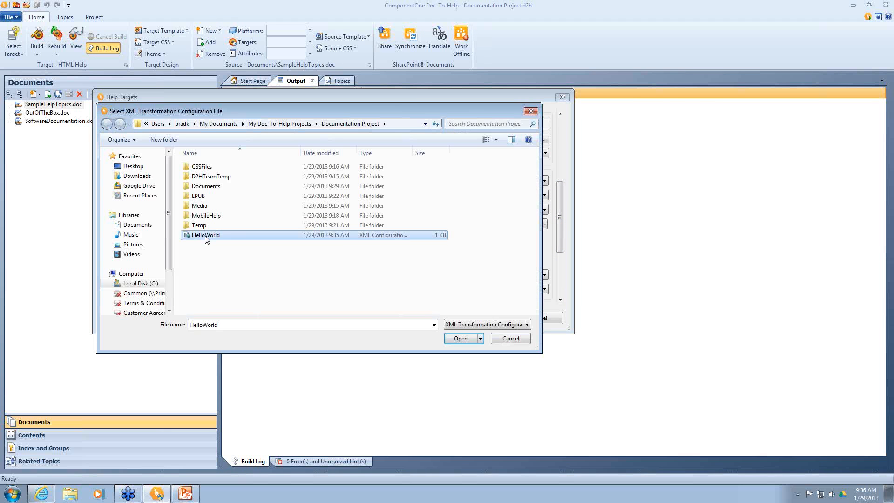
pyautogui.doubleClick(207, 237)
pyautogui.click(499, 318)
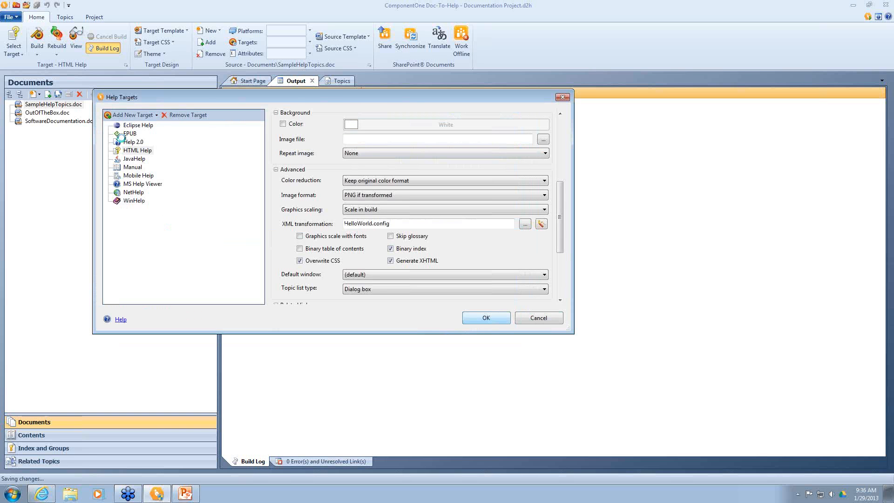
pyautogui.click(56, 37)
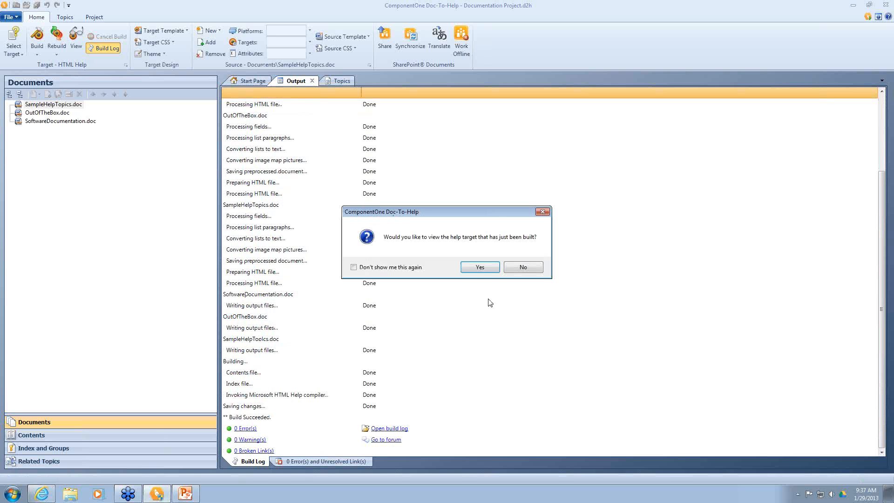
# Step: View the built HTML Help, check several topics for bold HELLO WORLD!, close it, then pick SoftwareDocumentation.doc
pyautogui.click(478, 267)
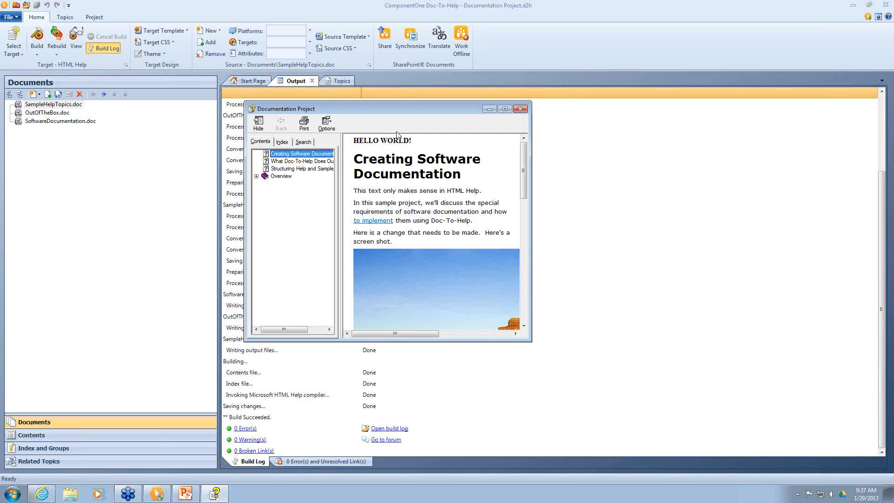
pyautogui.click(296, 161)
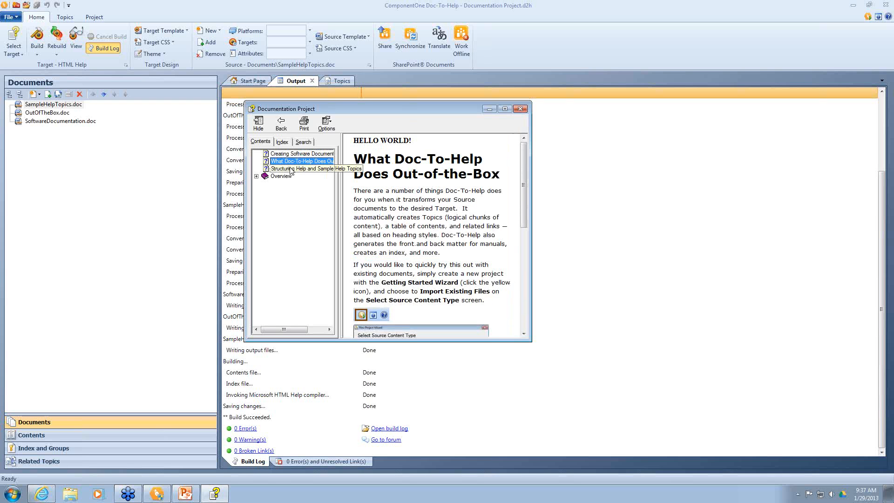
pyautogui.click(291, 169)
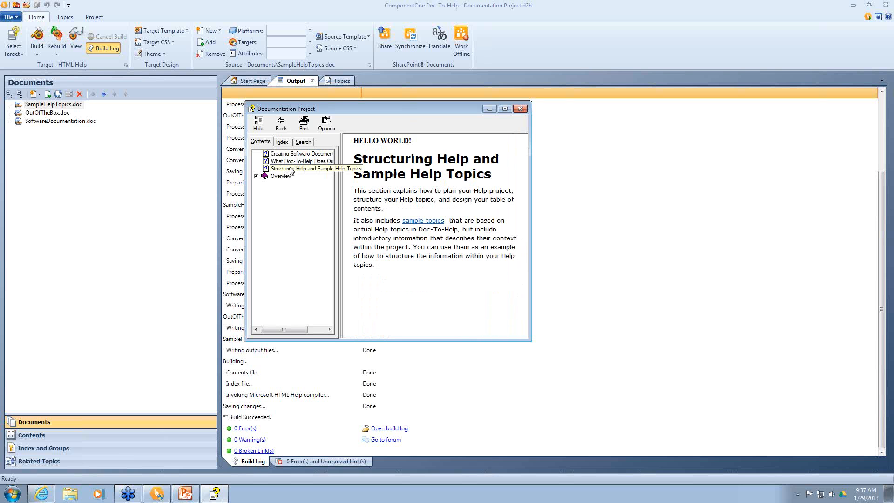
pyautogui.click(256, 176)
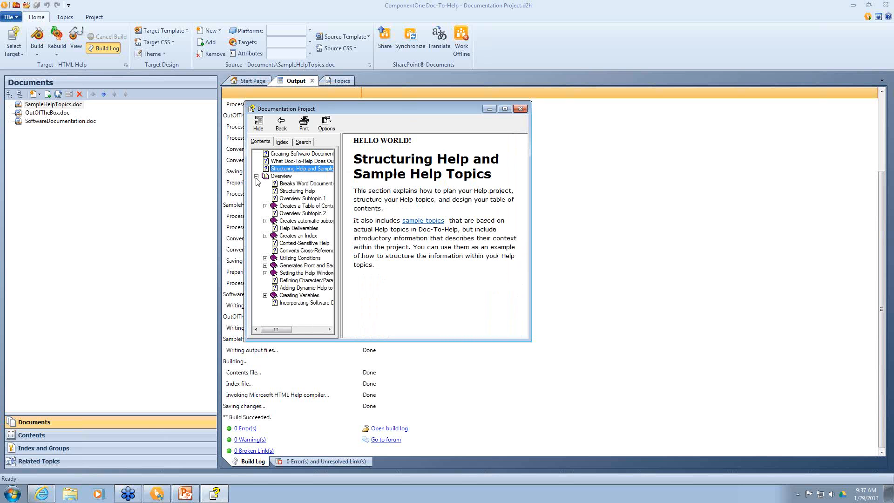
pyautogui.click(289, 183)
pyautogui.click(290, 192)
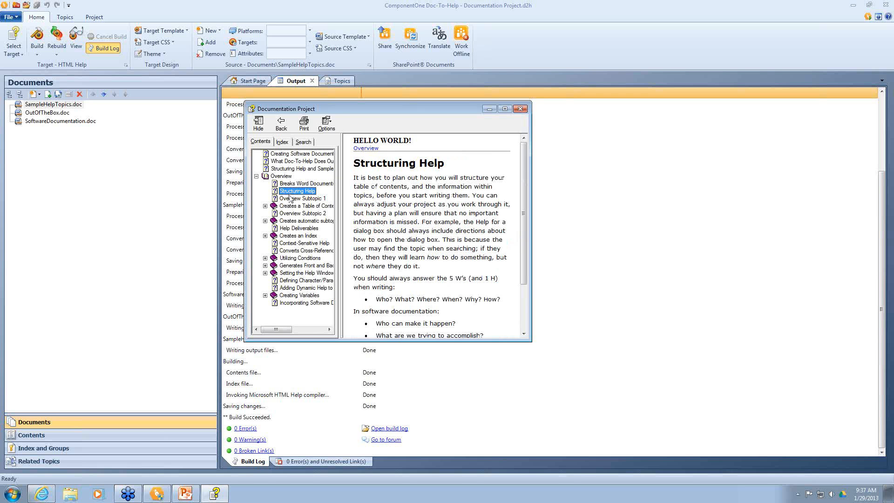
pyautogui.click(292, 199)
pyautogui.click(293, 206)
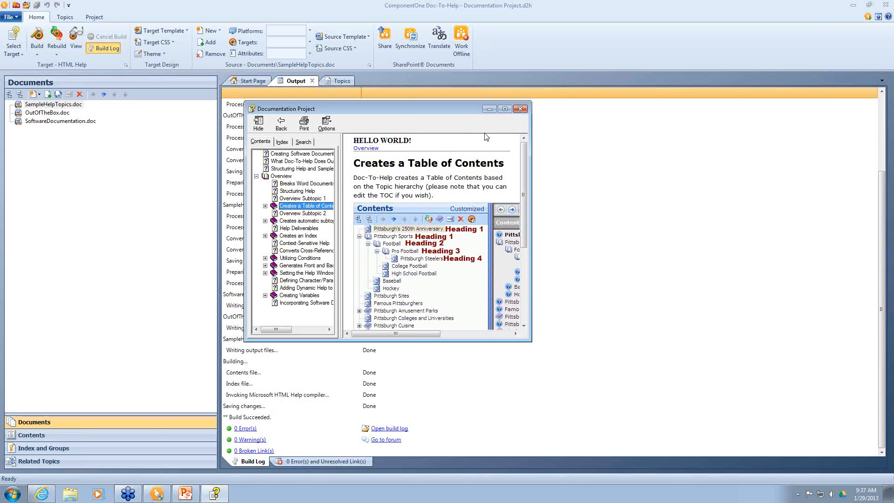
pyautogui.click(520, 110)
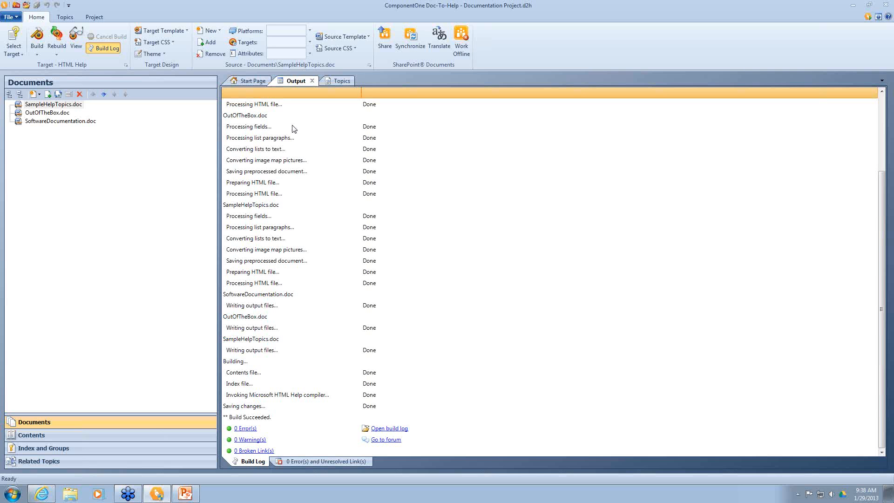
pyautogui.click(37, 122)
pyautogui.doubleClick(36, 122)
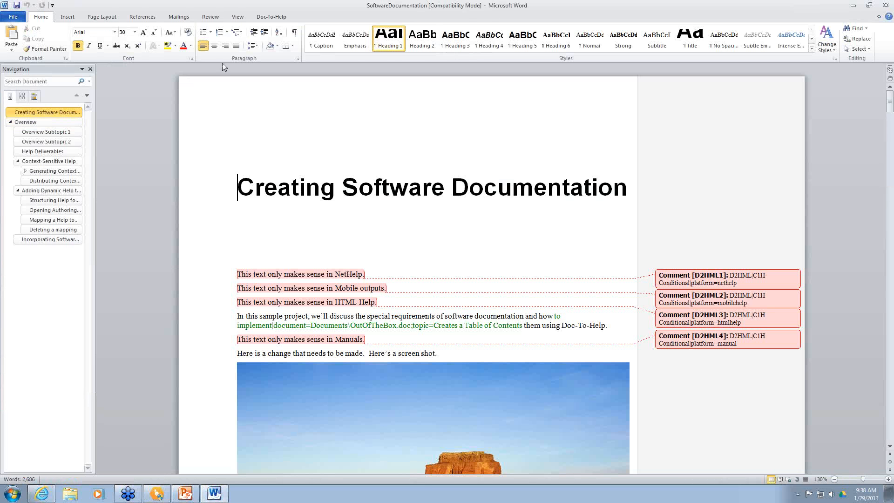
pyautogui.click(278, 18)
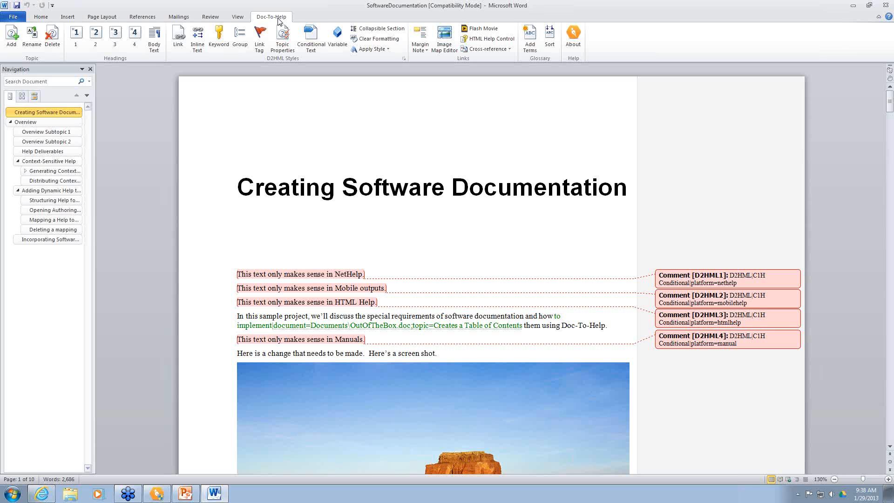
pyautogui.click(887, 4)
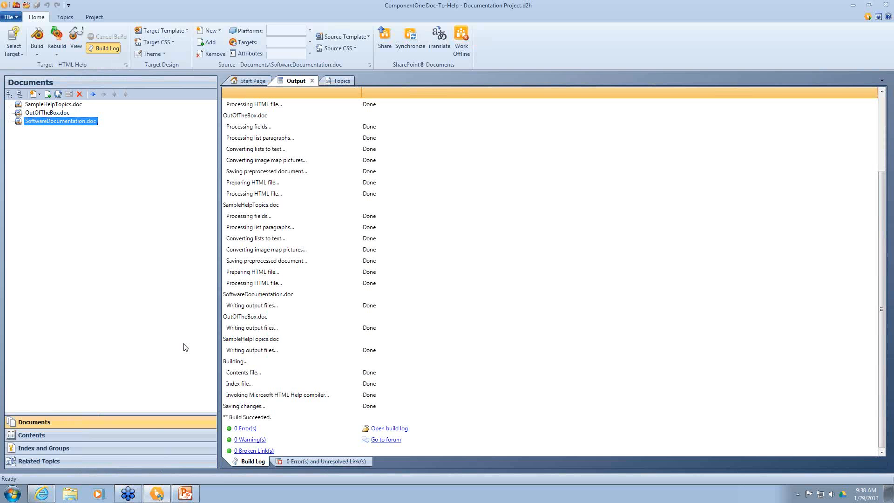
pyautogui.click(21, 54)
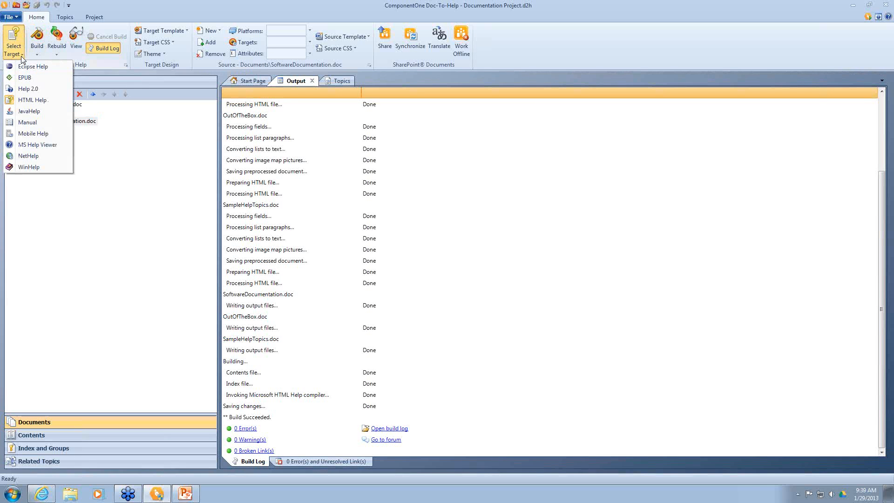
pyautogui.click(85, 108)
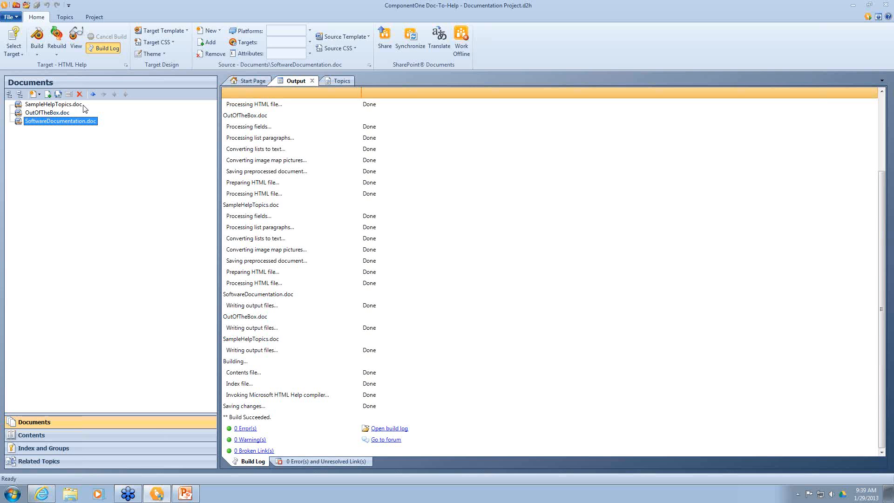
pyautogui.click(888, 20)
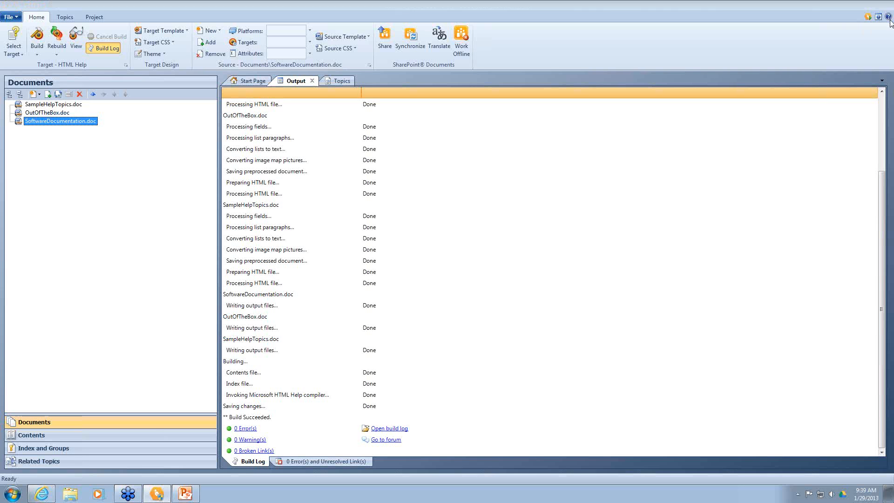